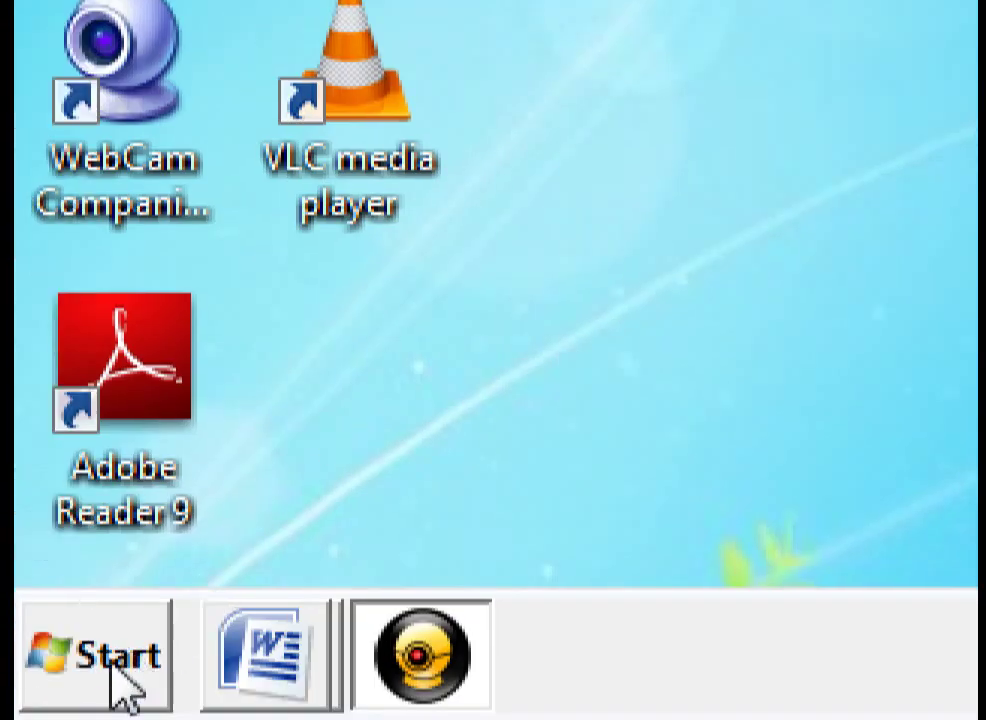
# Launch Microsoft Office Word 2007 from the Microsoft Office folder in All Programs.
pyautogui.click(113, 670)
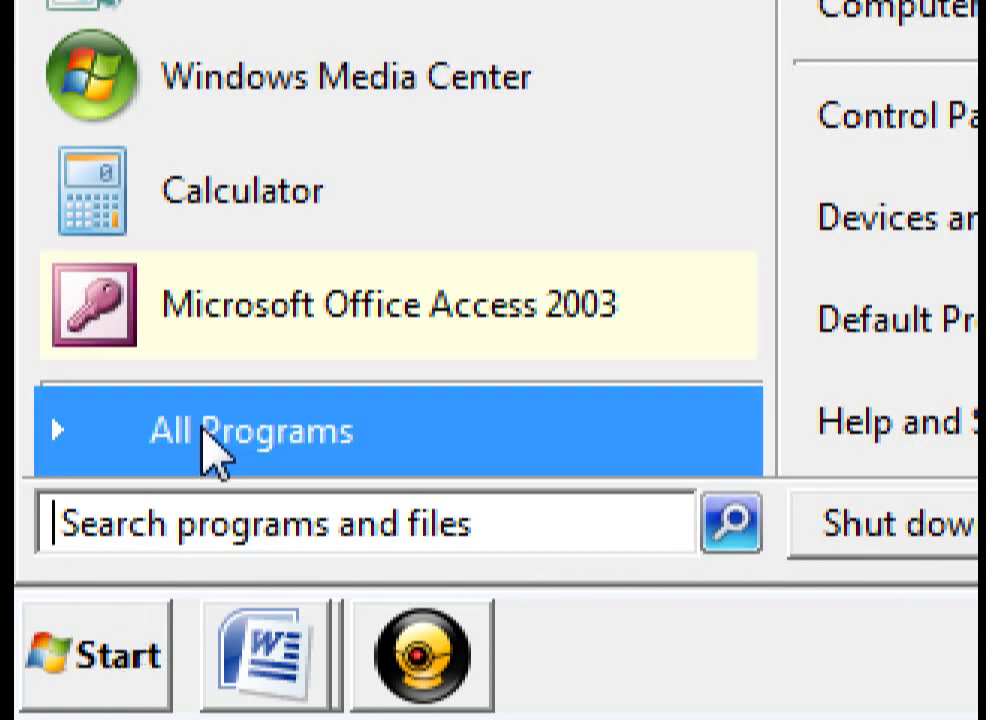
pyautogui.click(203, 428)
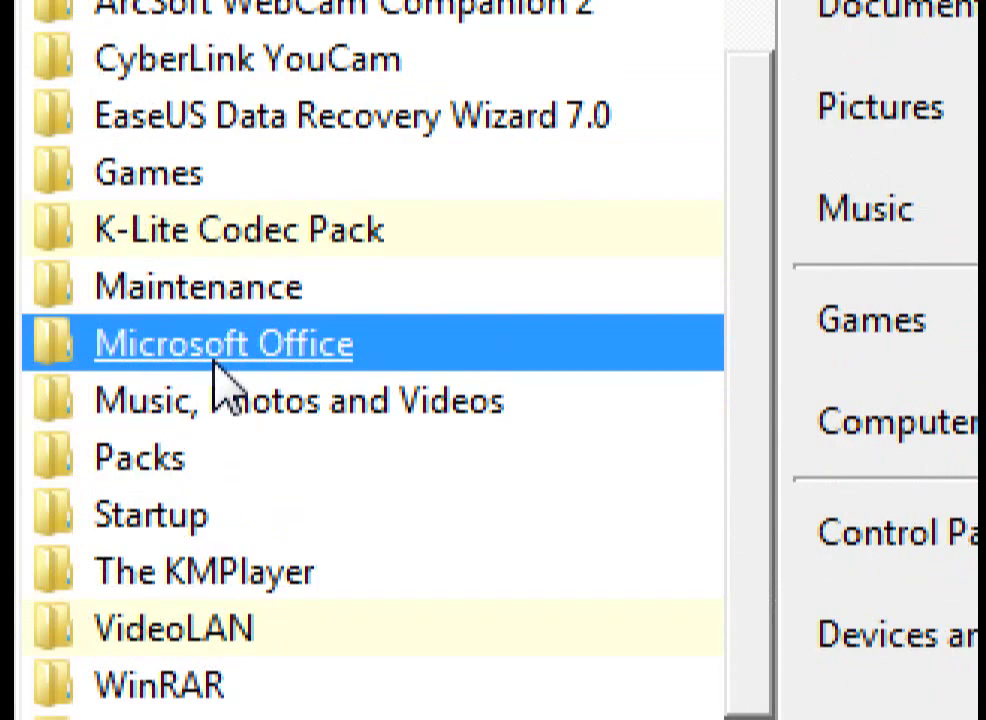
pyautogui.click(214, 360)
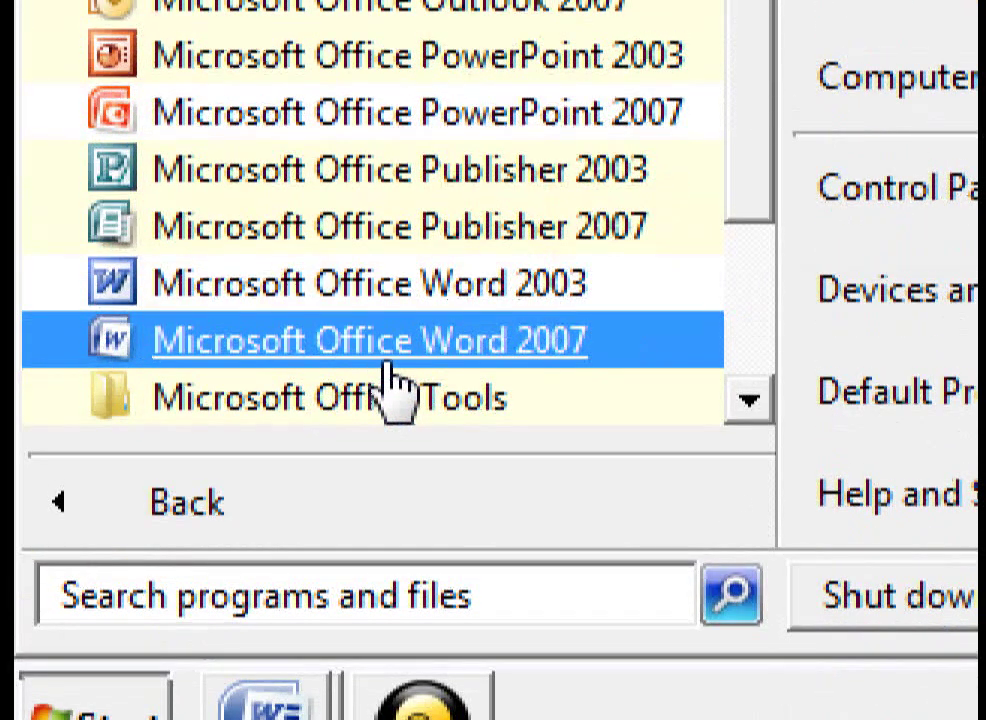
pyautogui.click(390, 345)
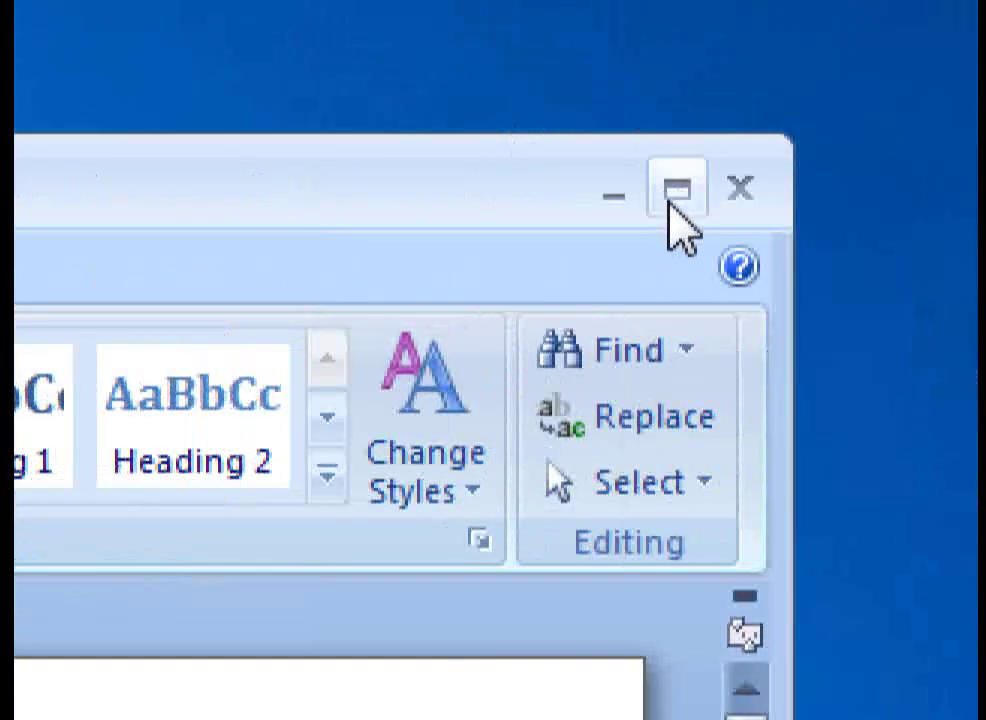
# Maximize the Word window and switch the ribbon to the Insert commands.
pyautogui.click(677, 190)
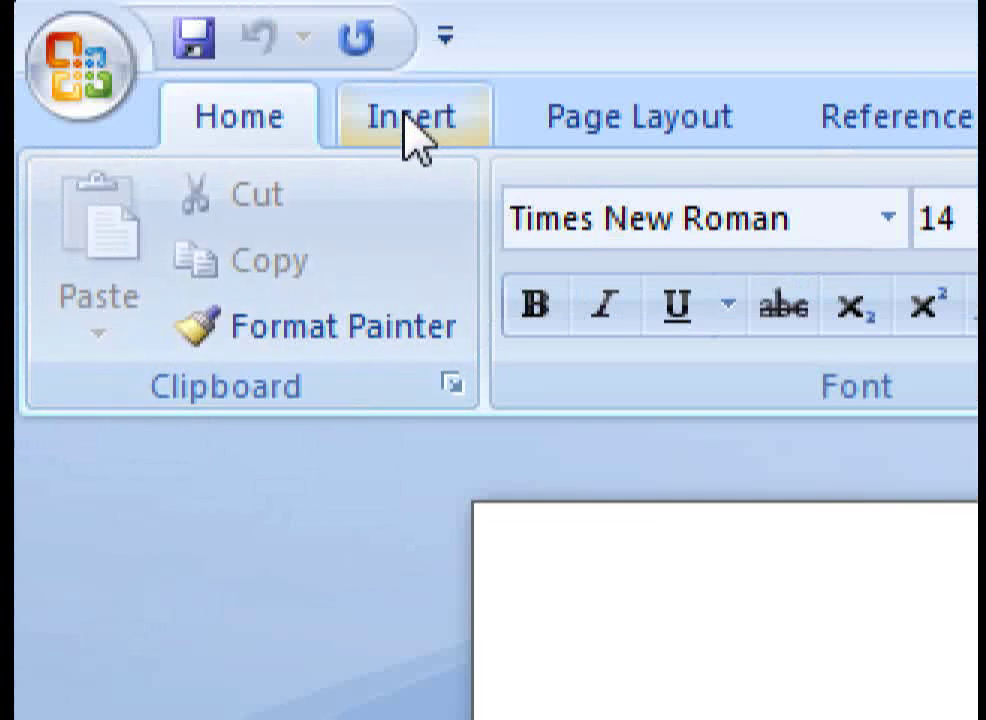
pyautogui.click(410, 135)
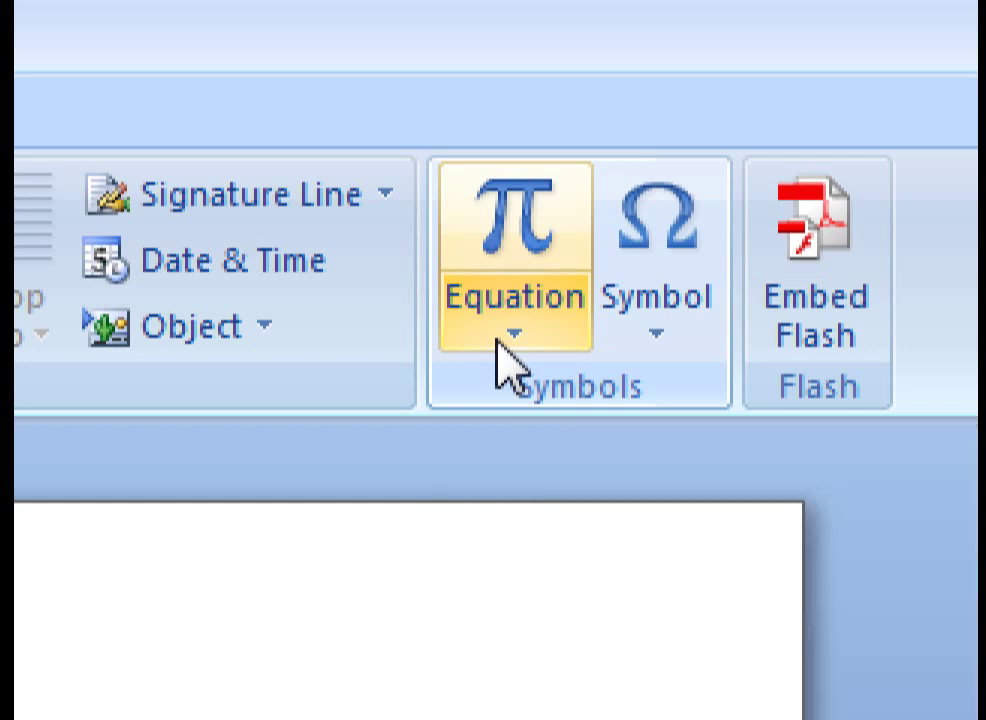
# Browse the Equation gallery's built-in equations, such as Area of Circle and Binomial Theorem.
pyautogui.click(499, 338)
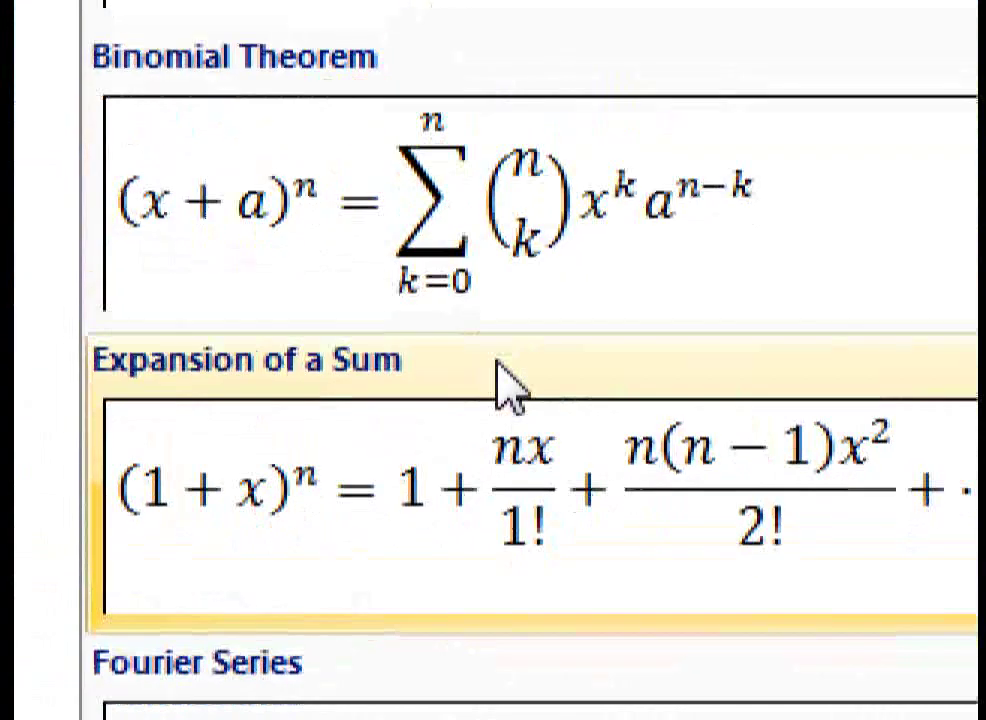
pyautogui.scroll(-5, 498, 364)
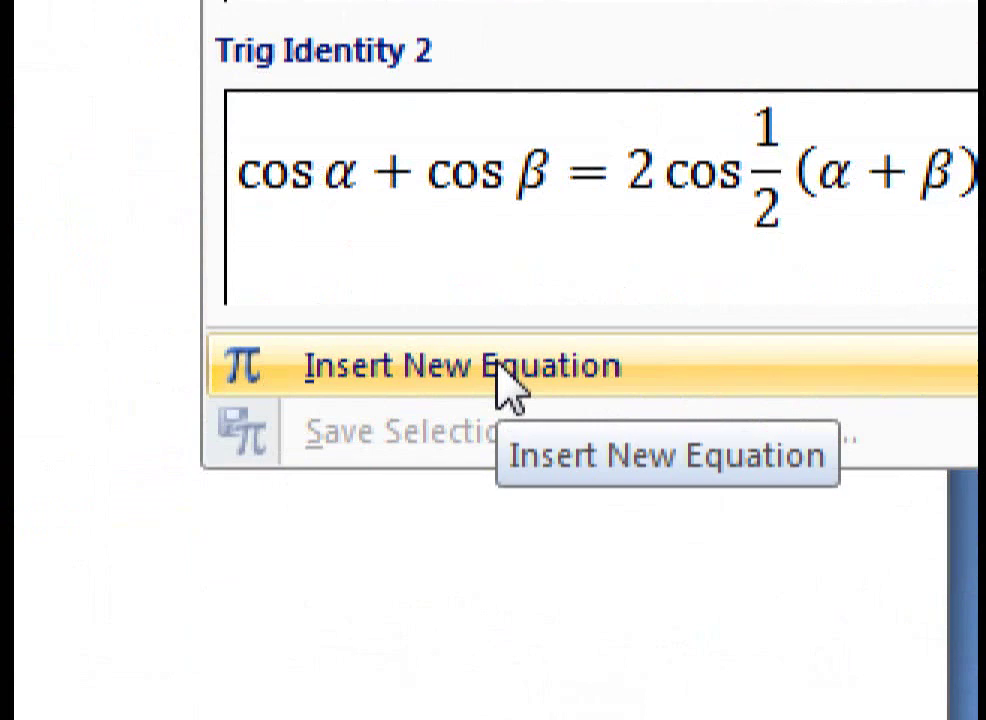
# Insert a new blank equation placeholder to reveal the Equation Tools Design tab.
pyautogui.click(505, 366)
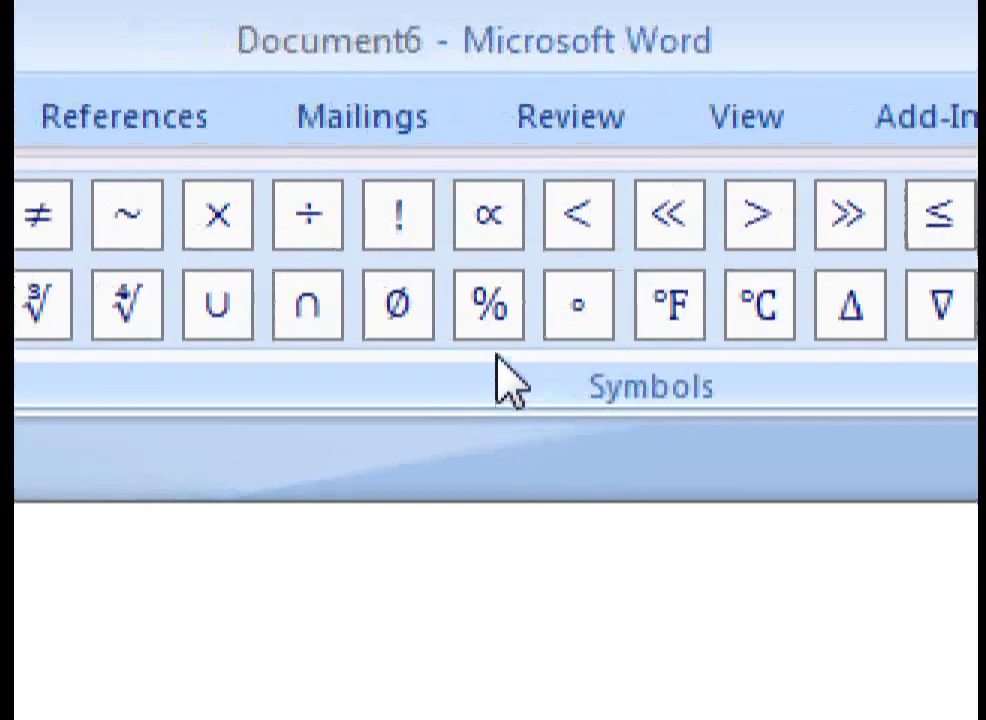
pyautogui.click(492, 328)
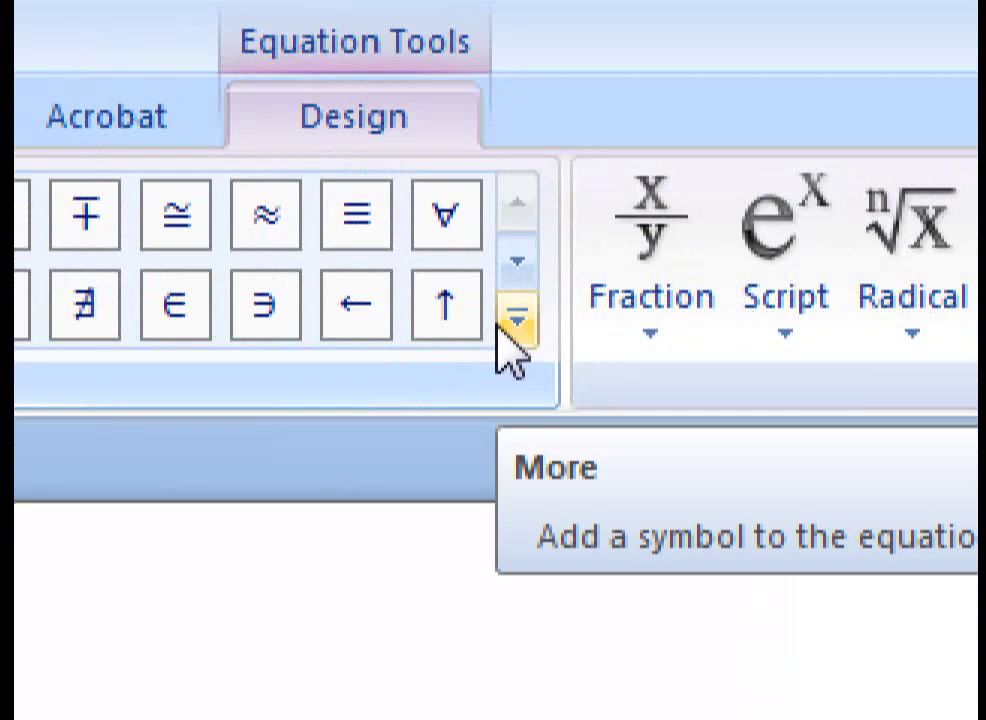
# Expand the Basic Math symbol gallery and show its category list.
pyautogui.click(500, 322)
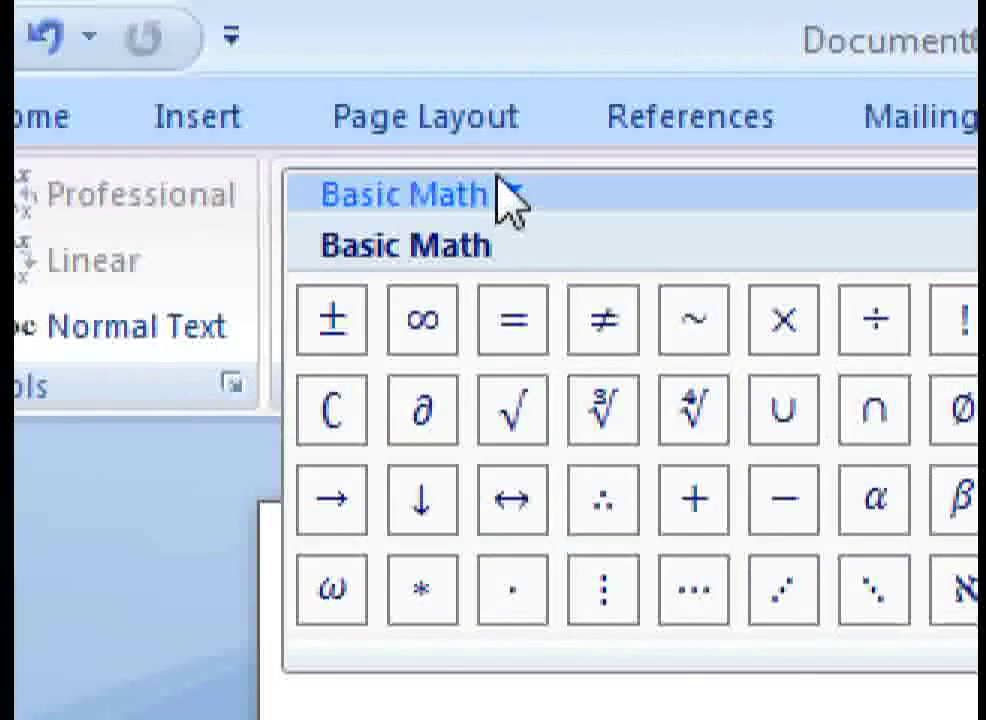
pyautogui.click(505, 195)
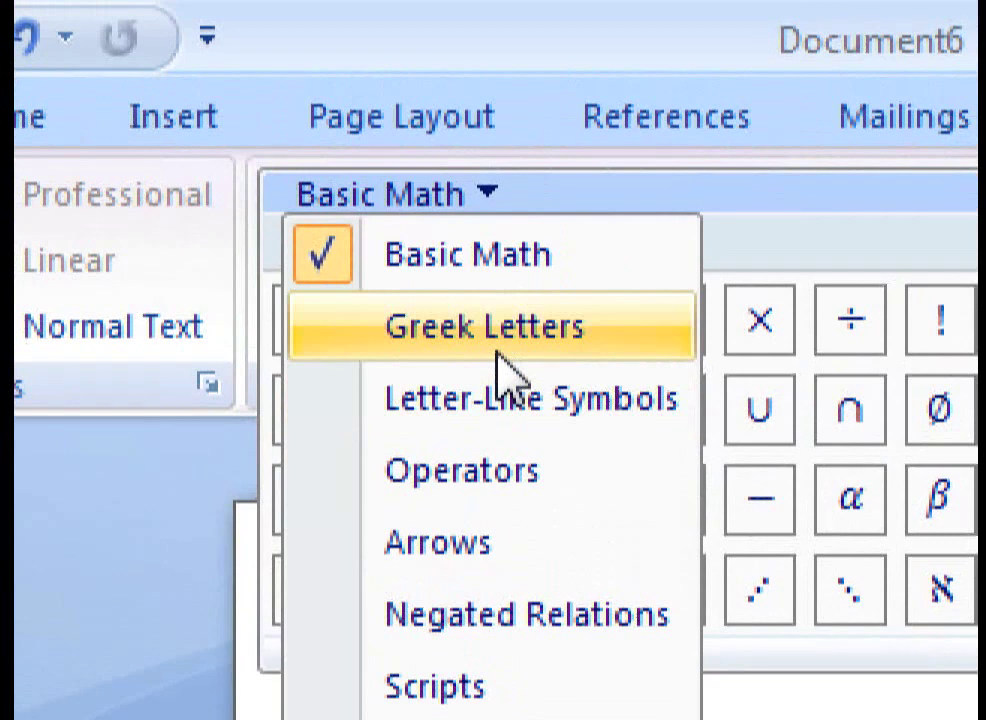
# Pick Greek Letters from the symbol category list.
pyautogui.click(497, 353)
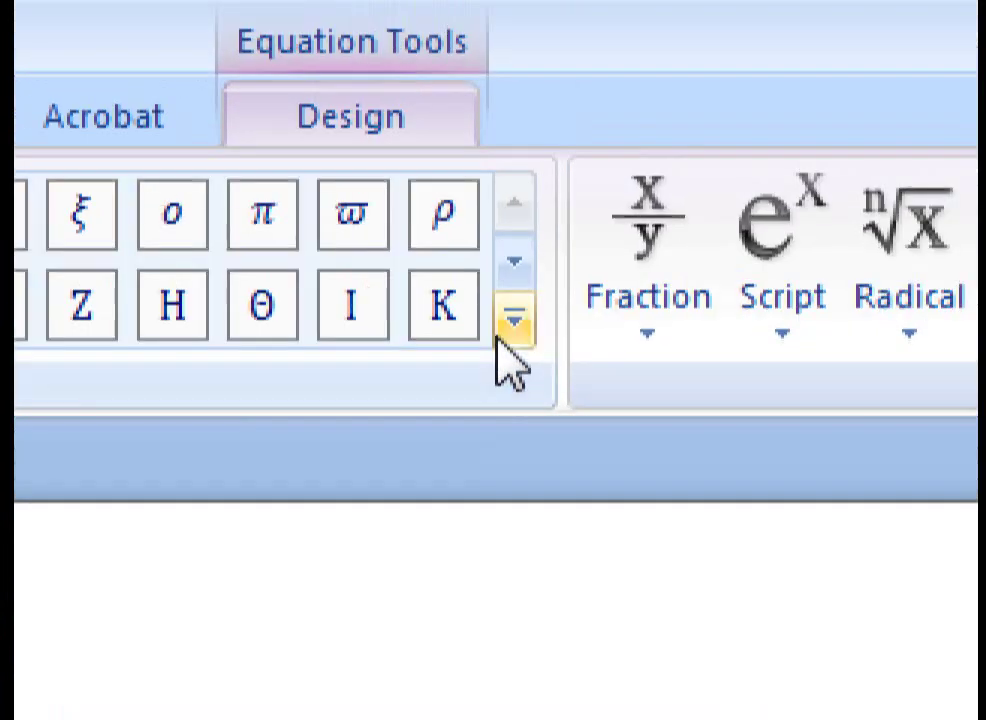
# Expand the Greek Letters gallery and switch its category to Letter-Like Symbols.
pyautogui.click(505, 330)
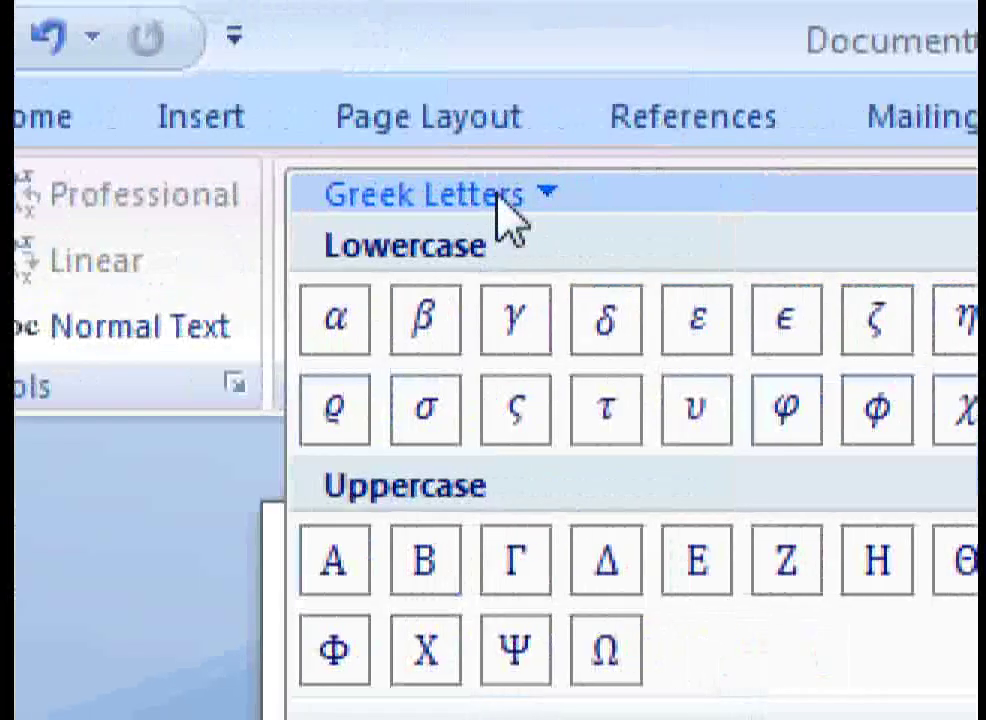
pyautogui.click(508, 200)
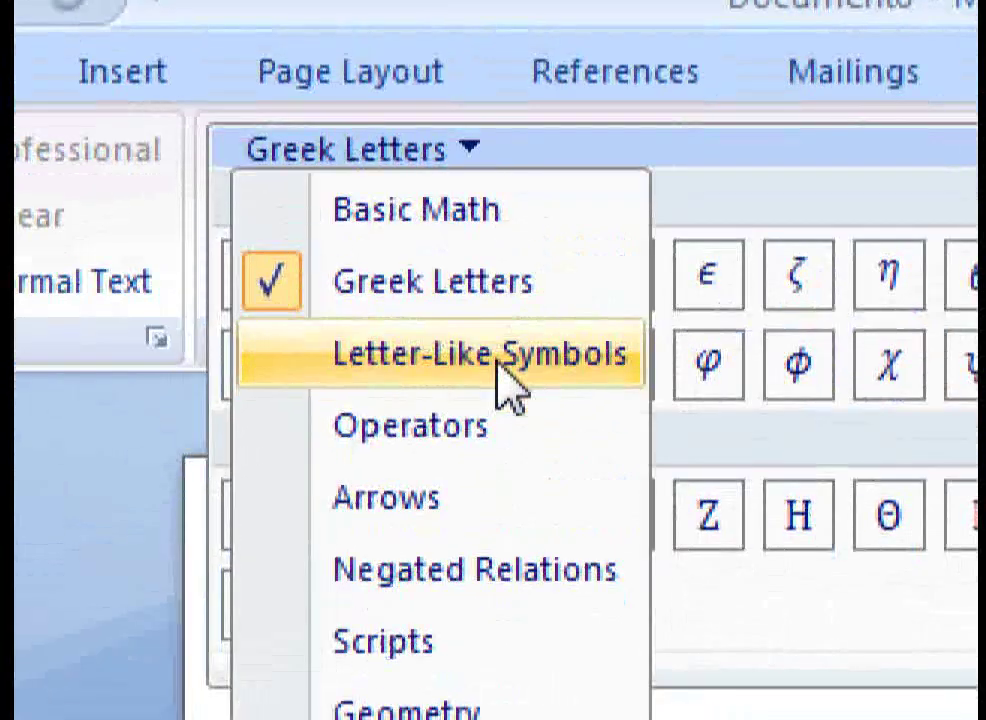
pyautogui.click(505, 360)
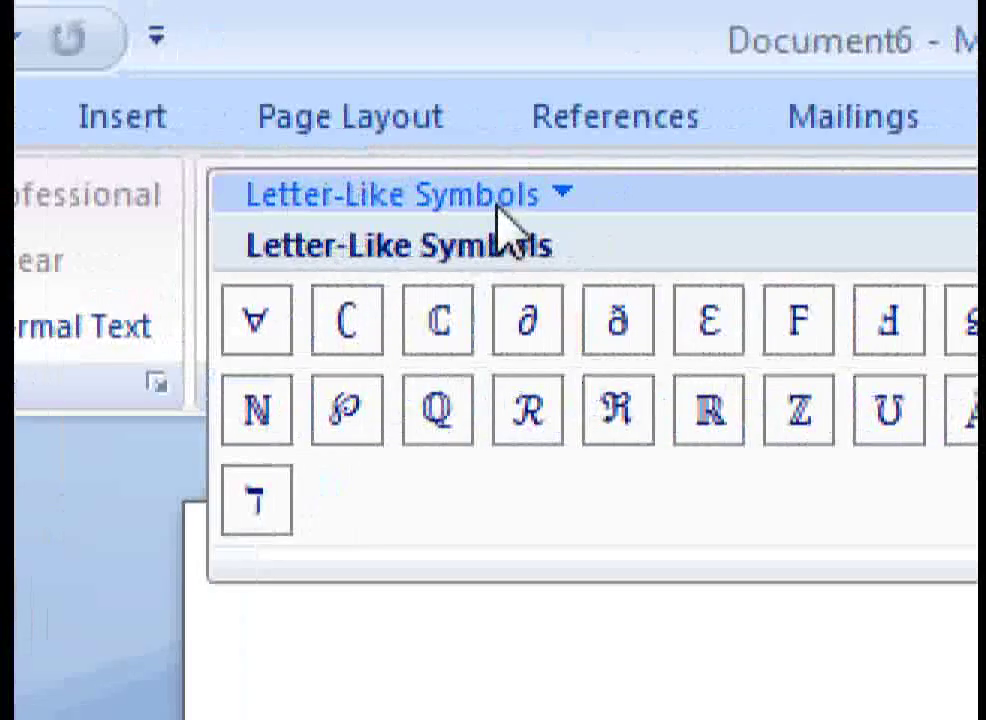
# Switch the symbol gallery to Operators, scroll through it, then reopen the category list.
pyautogui.click(550, 196)
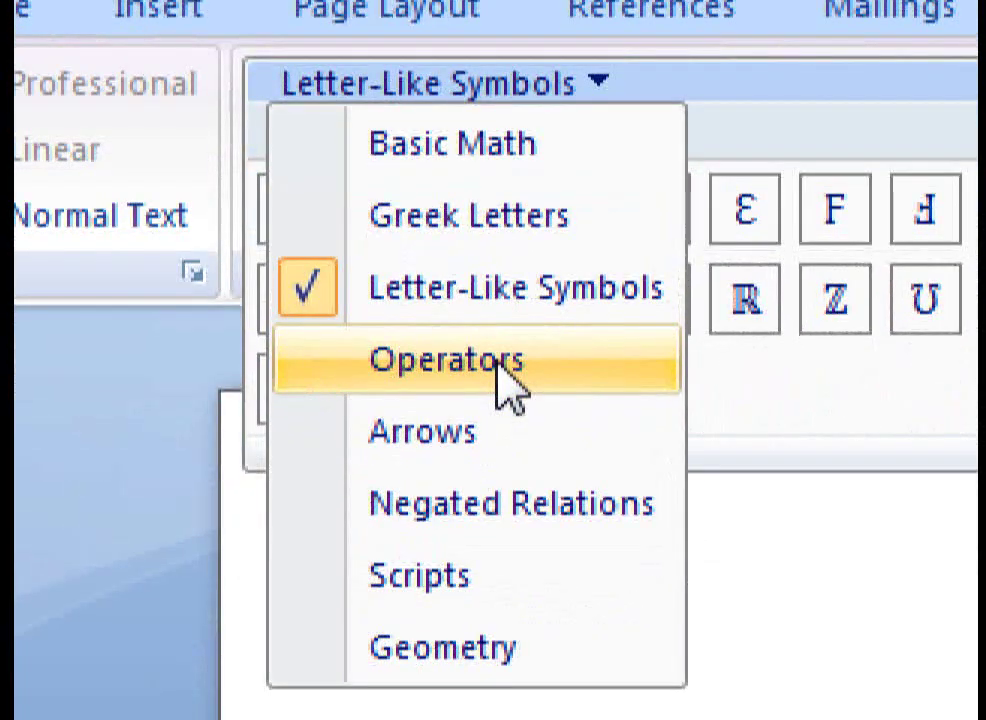
pyautogui.click(498, 372)
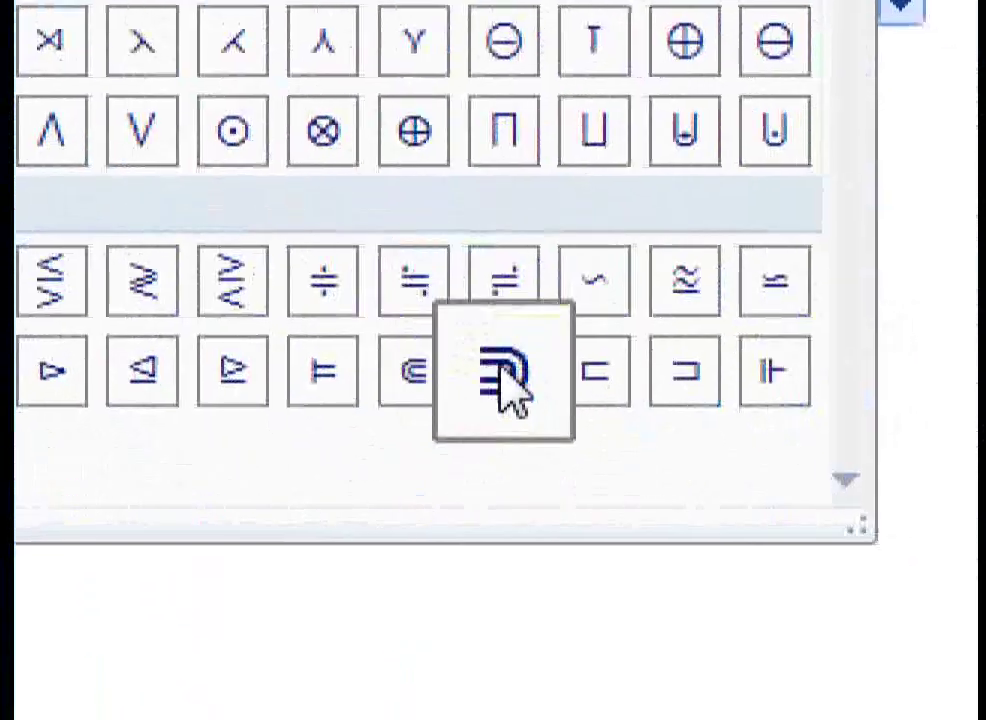
pyautogui.scroll(5, 506, 385)
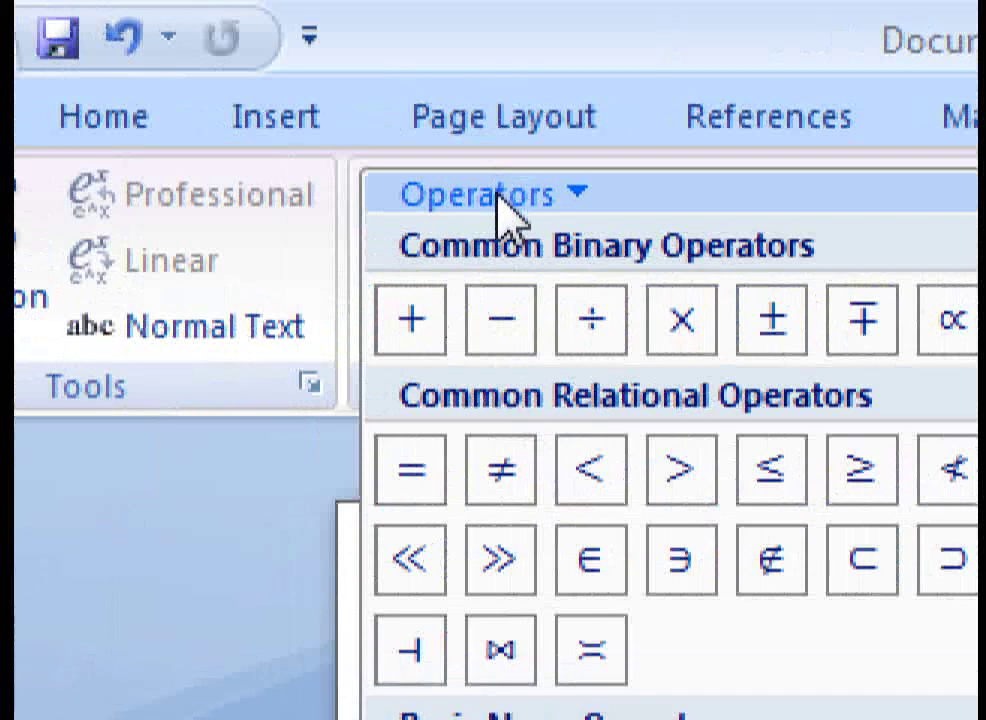
pyautogui.click(500, 200)
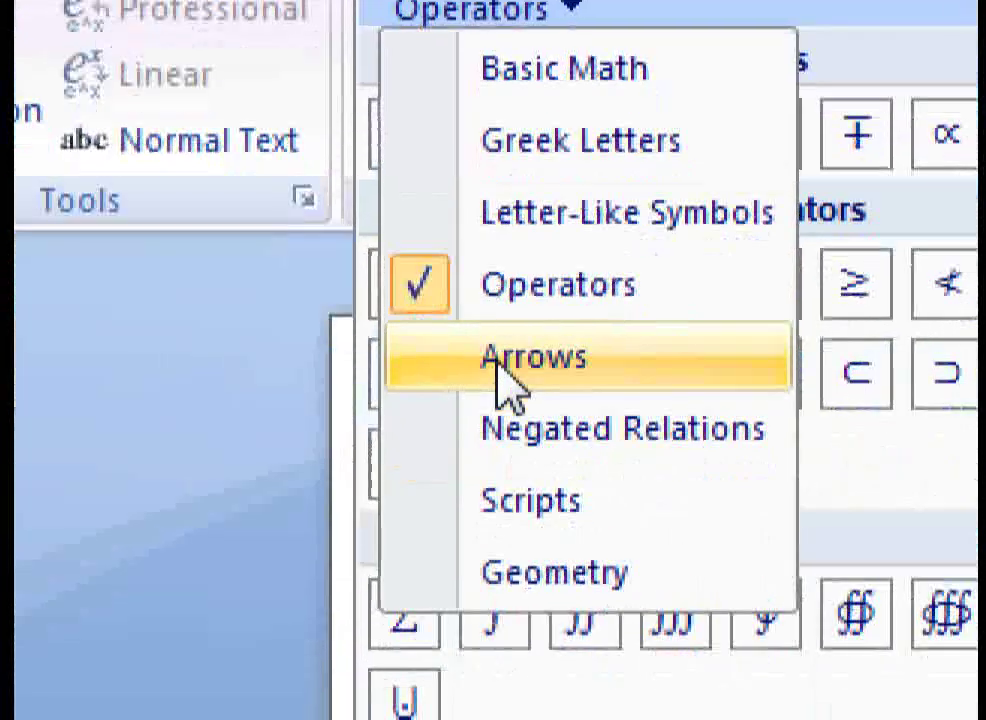
# Show the Arrows symbols, then reopen the category list to reach Negated Relations.
pyautogui.click(506, 380)
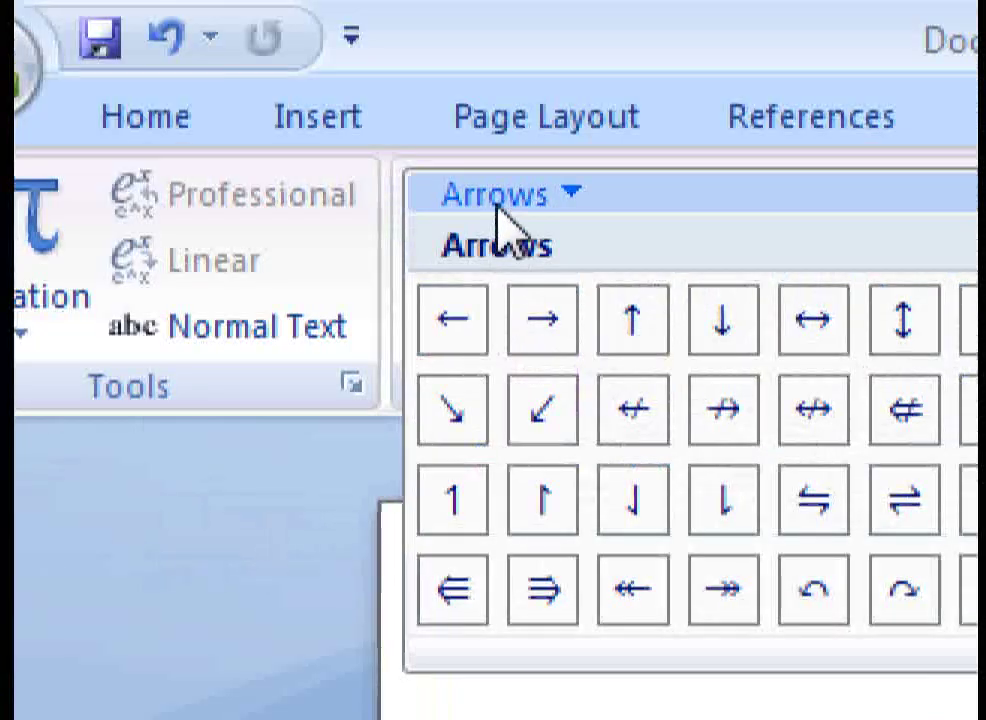
pyautogui.click(500, 205)
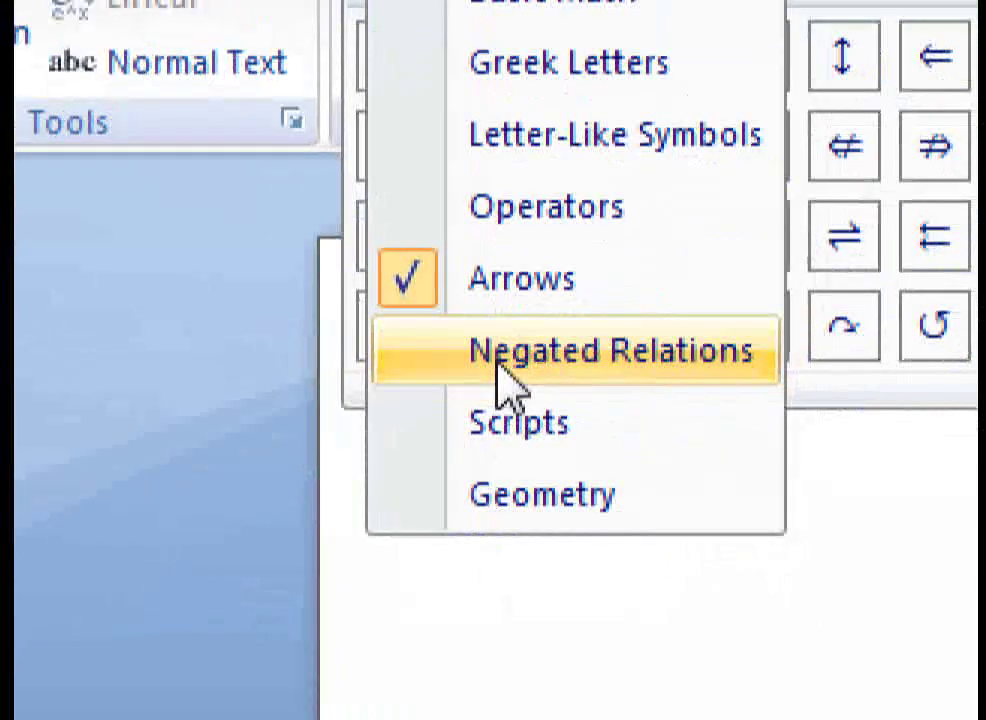
pyautogui.moveTo(480, 374)
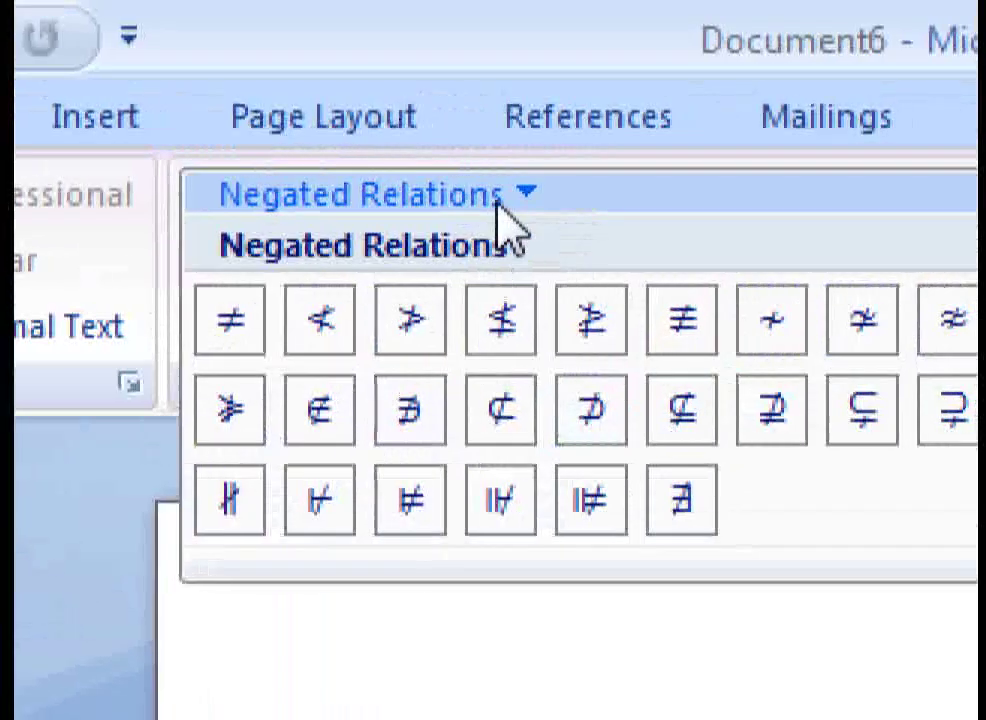
pyautogui.click(503, 197)
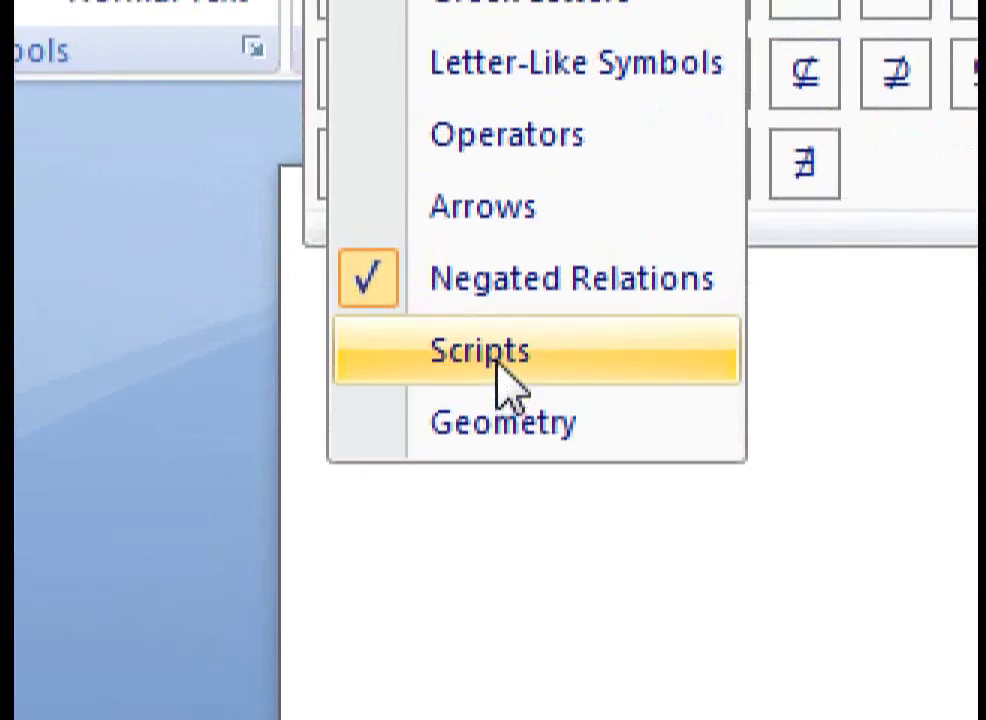
# Pick Scripts from the symbol categories, then reopen the category list.
pyautogui.click(497, 363)
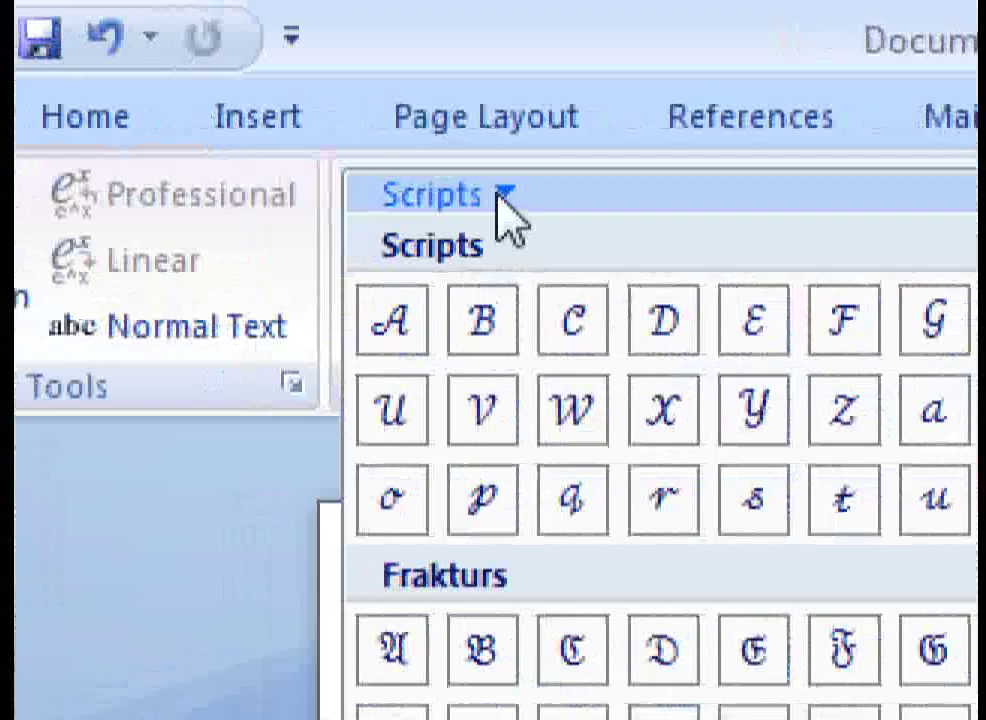
pyautogui.click(497, 192)
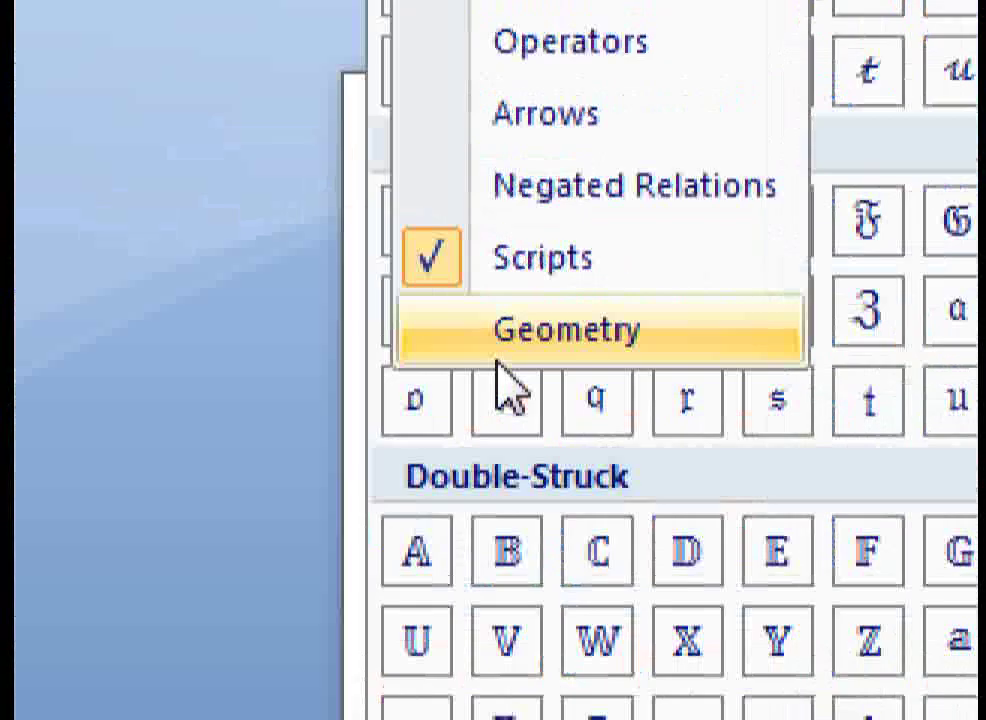
# Pick the Geometry category so the symbol gallery shows ⊥, ∥, ∴, ∵ and ■.
pyautogui.click(500, 355)
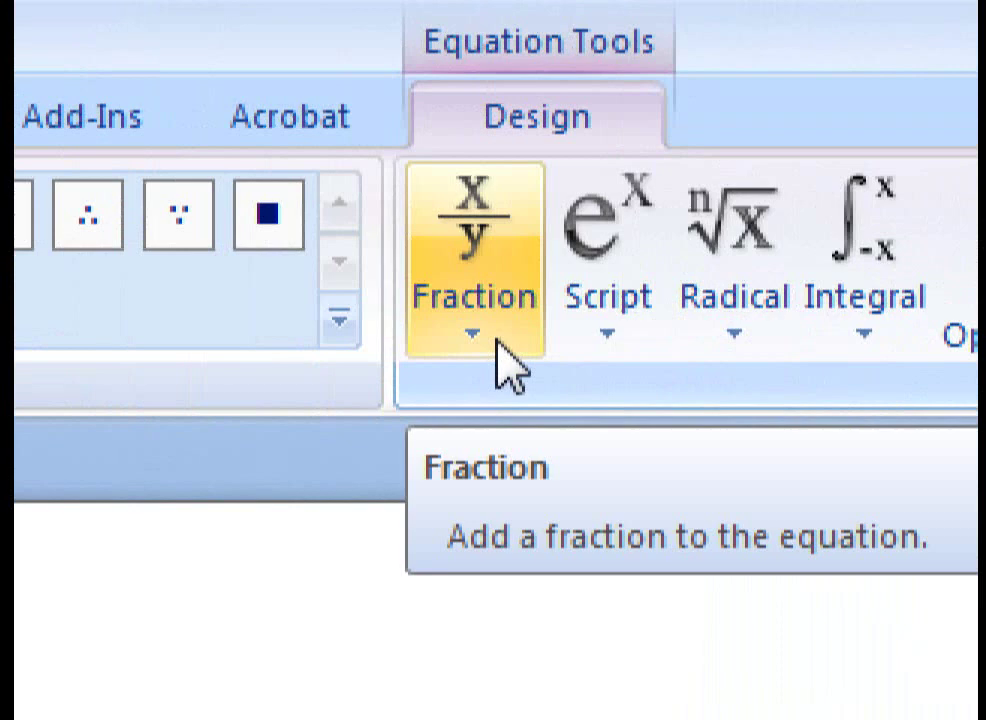
# Finish the stacked 3/2 with denominator 2, then type / to add an empty stacked fraction.
pyautogui.click(495, 340)
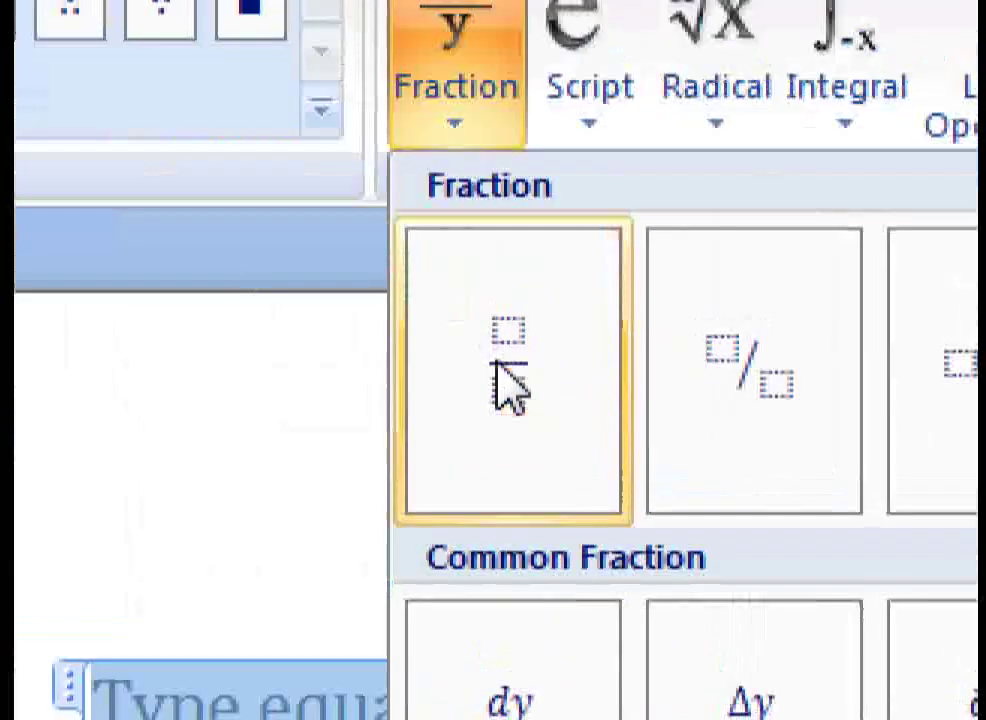
pyautogui.click(508, 385)
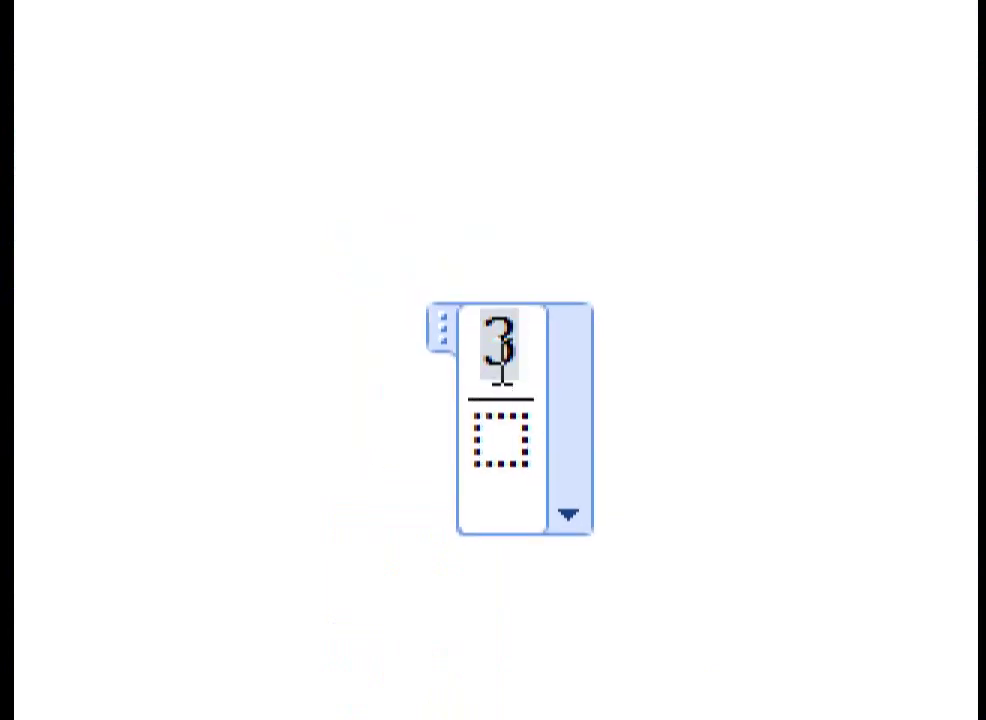
pyautogui.click(501, 350)
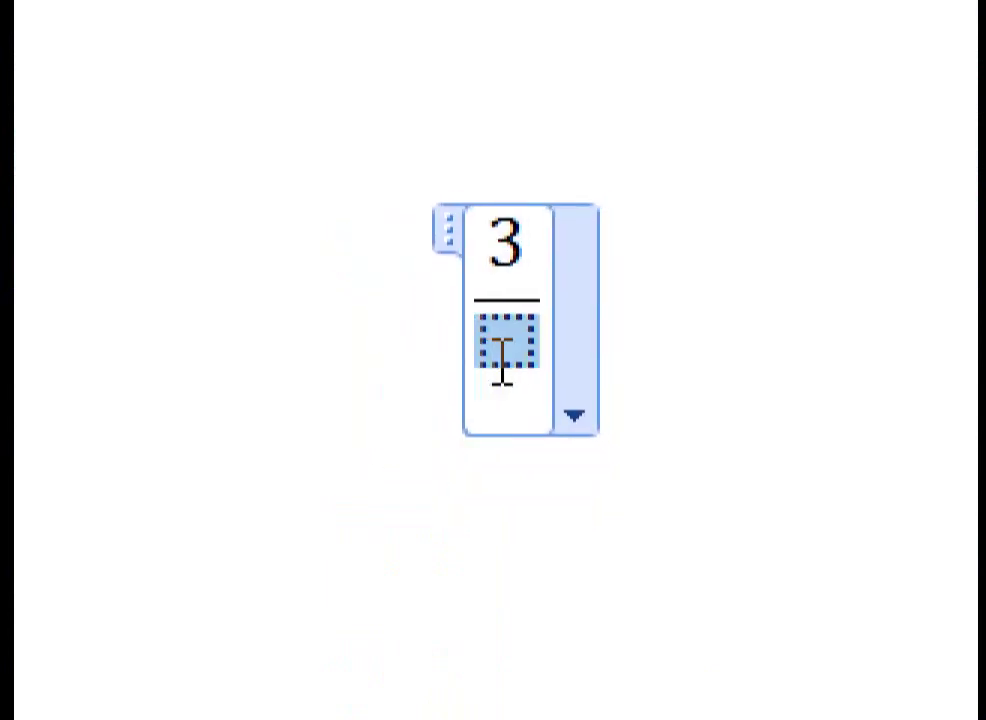
pyautogui.write('2')
pyautogui.press('Right')
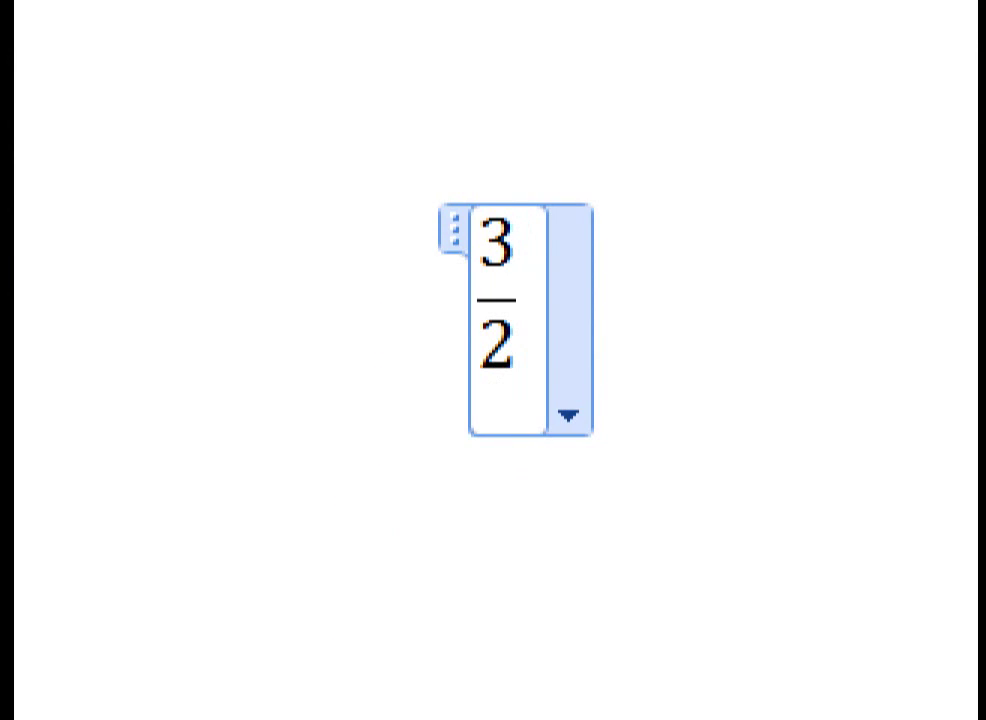
pyautogui.write('/')
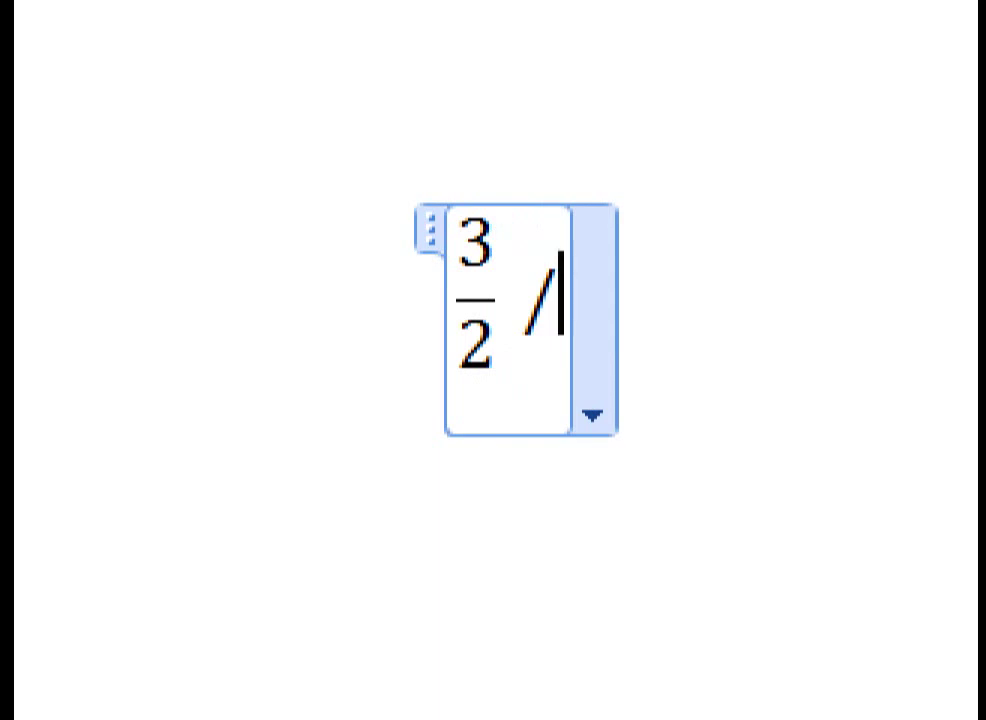
pyautogui.press('space')
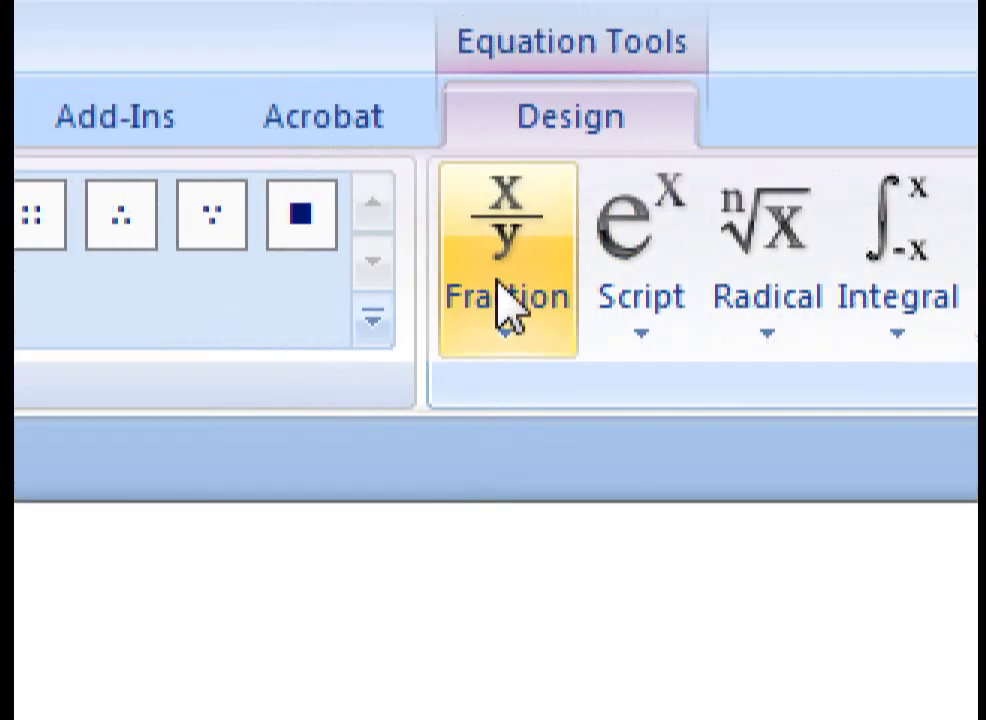
# Insert a Skewed Fraction 2/3 from the Fraction gallery, then type a backslash after it.
pyautogui.click(502, 300)
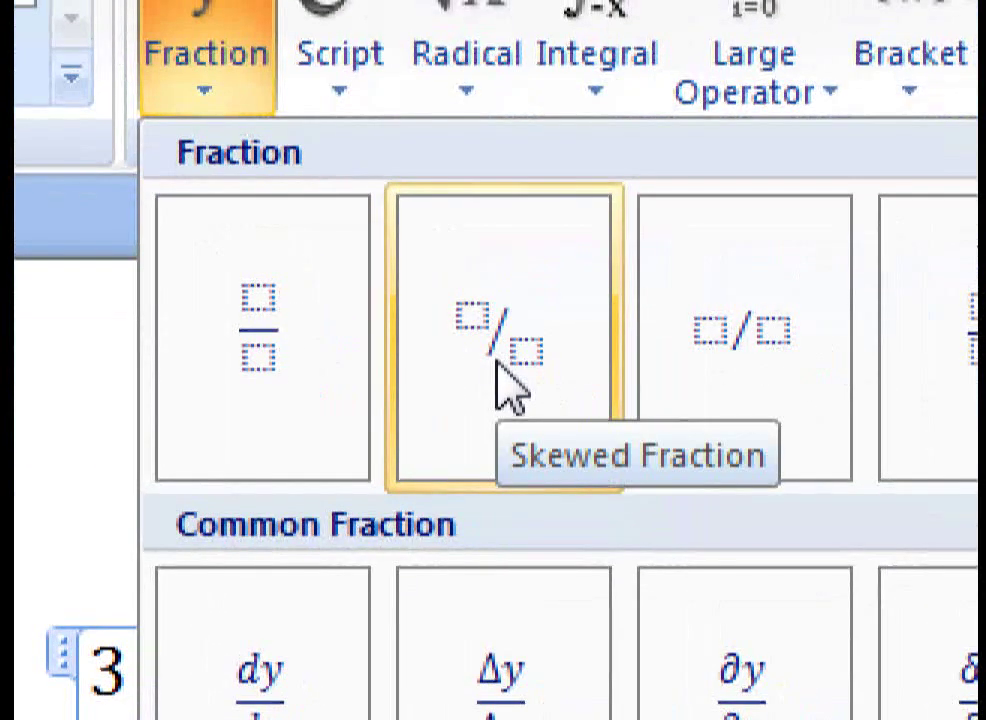
pyautogui.click(505, 385)
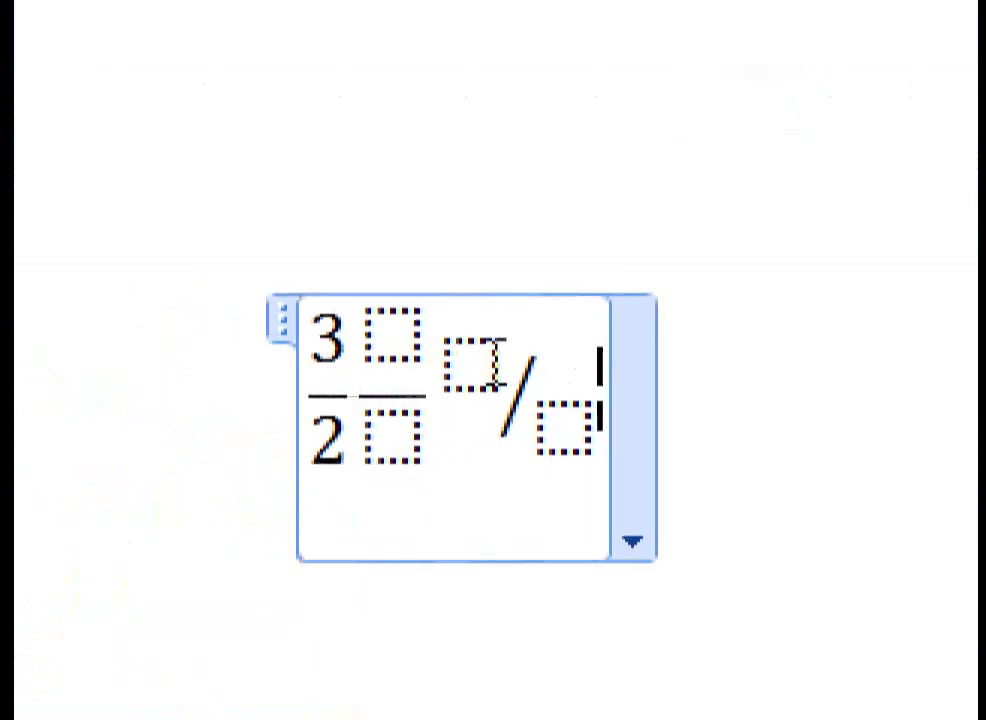
pyautogui.click(498, 362)
pyautogui.write('2')
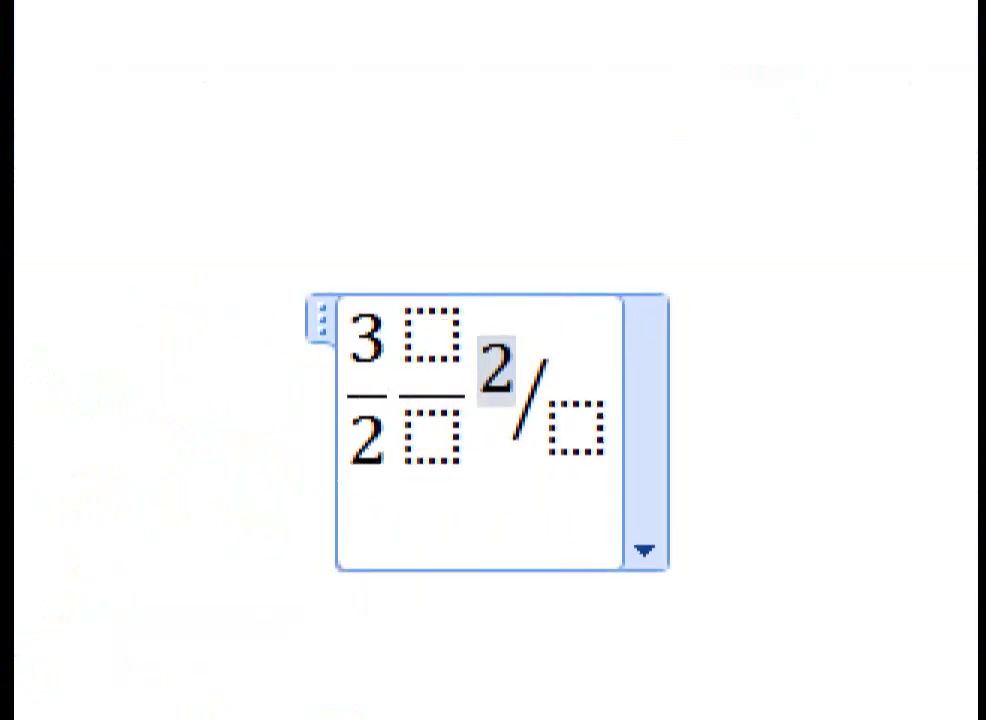
pyautogui.click(503, 355)
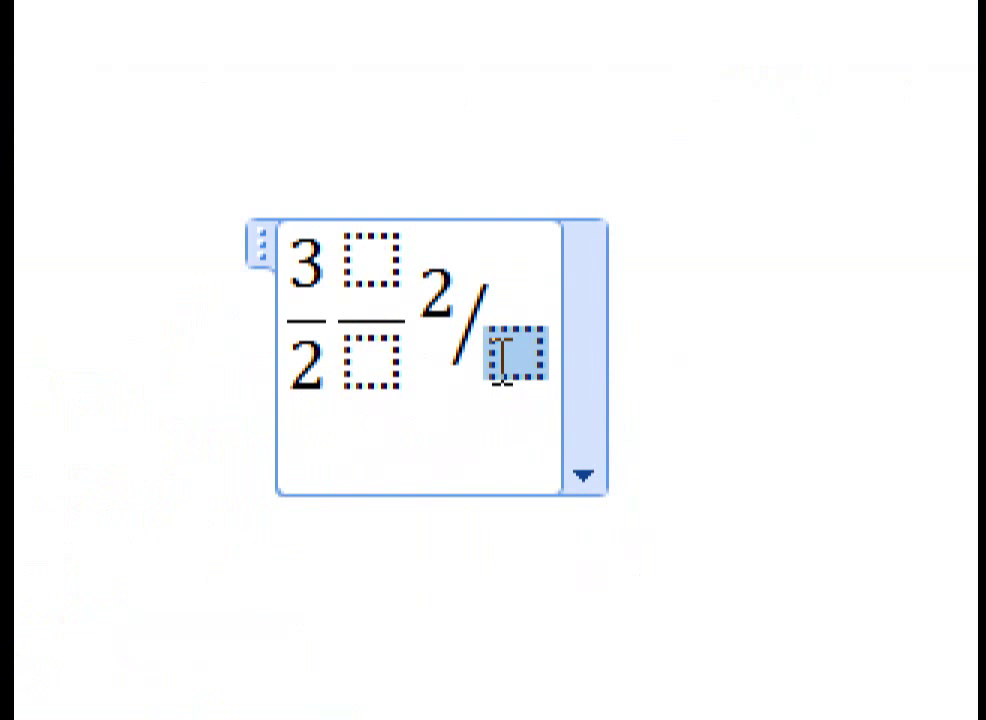
pyautogui.write('3')
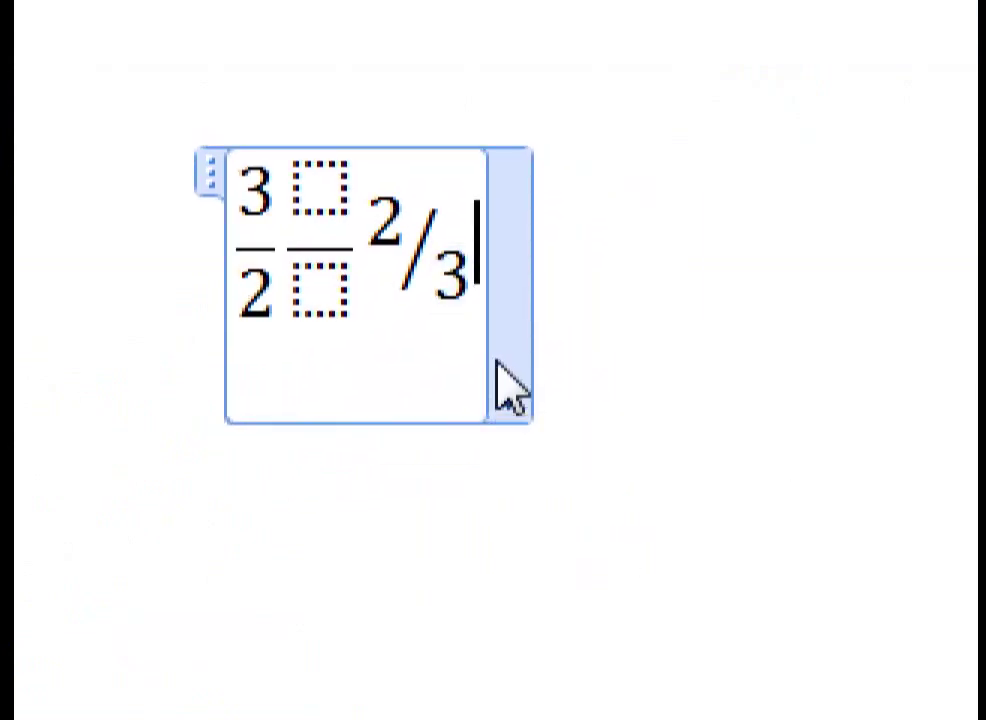
pyautogui.click(502, 360)
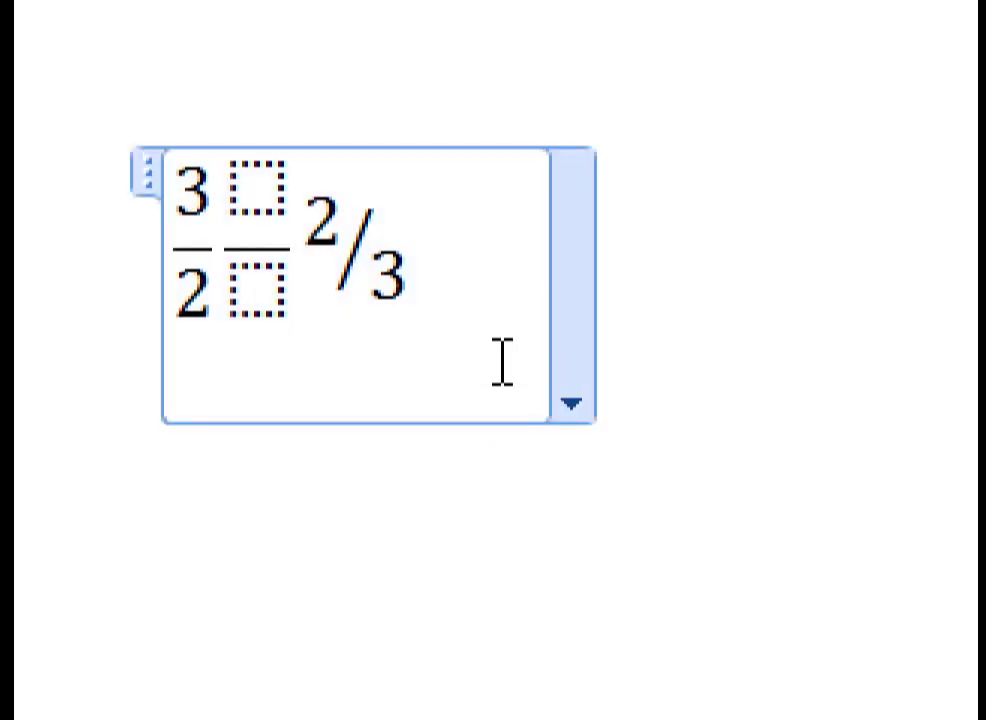
pyautogui.write(' \\')
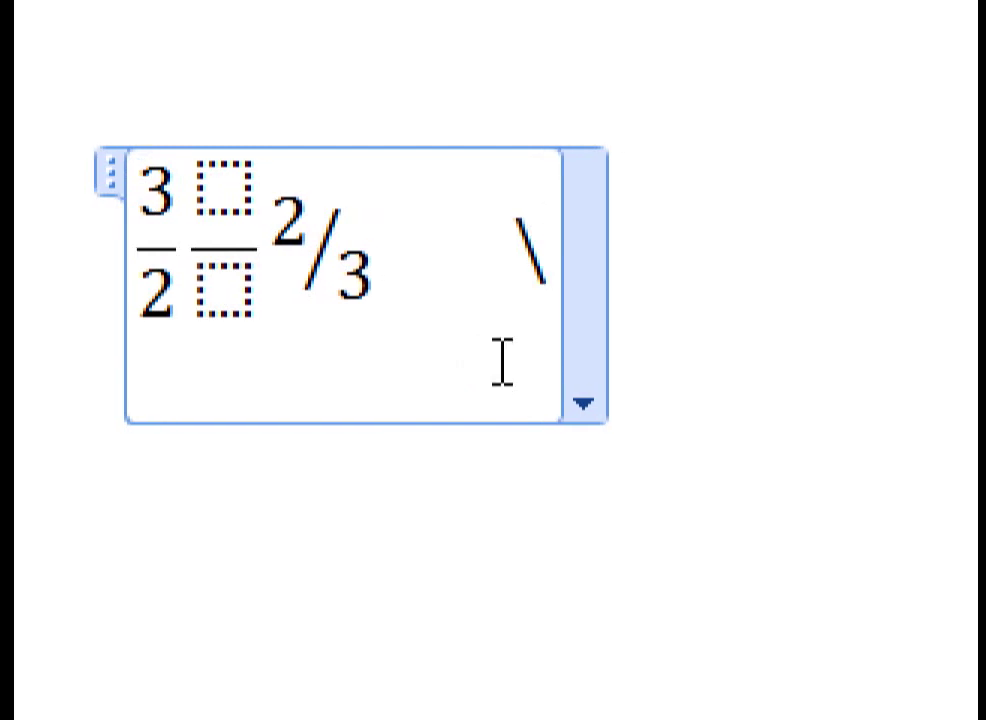
# Complete \sdiv to build a second skewed fraction and fill it with 2 and 3.
pyautogui.write('sdiv')
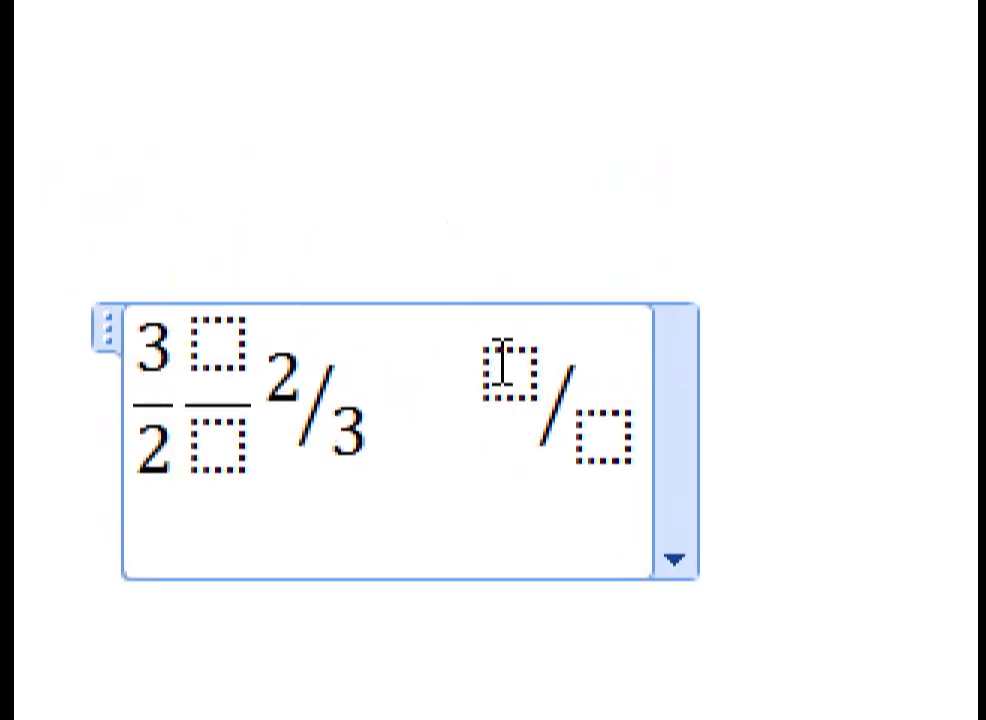
pyautogui.click(503, 368)
pyautogui.write('2')
pyautogui.click(502, 352)
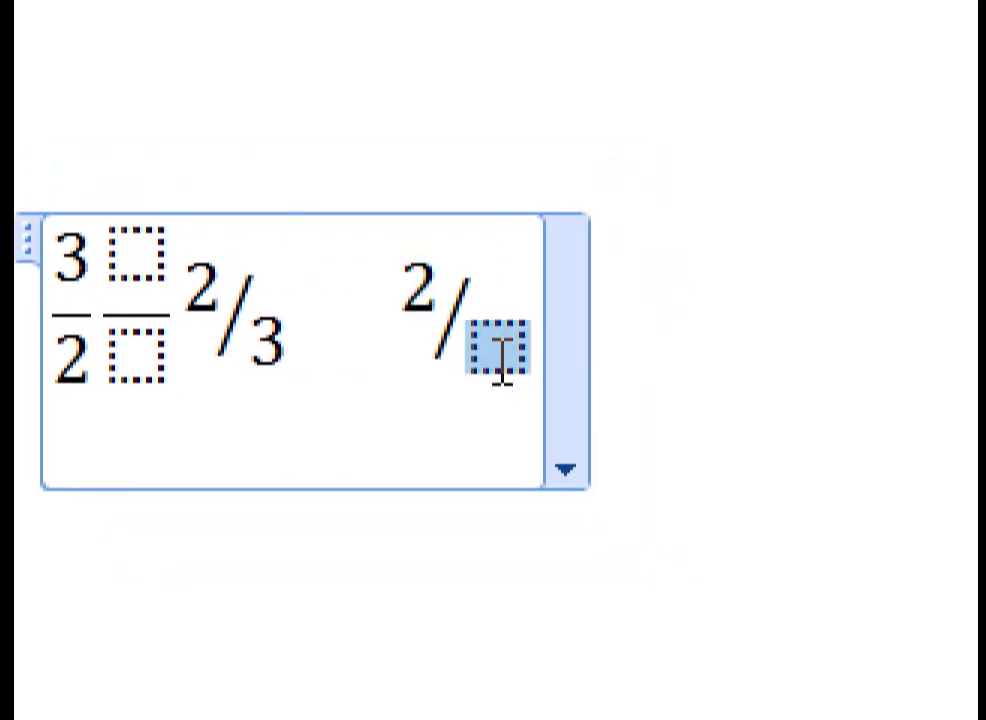
pyautogui.write('3')
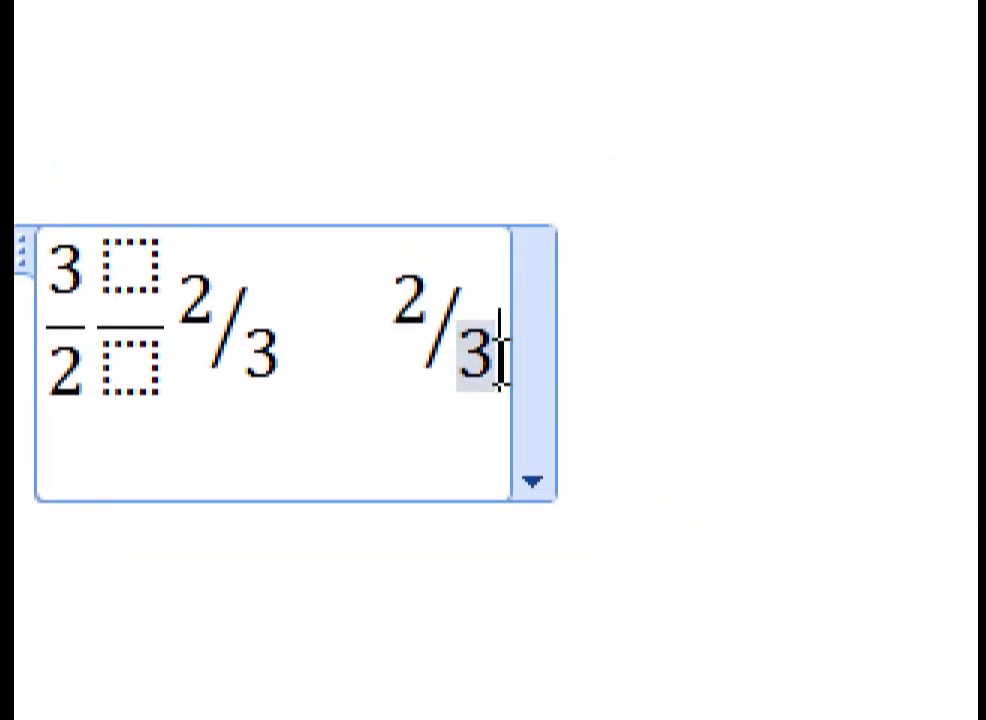
pyautogui.press('Right')
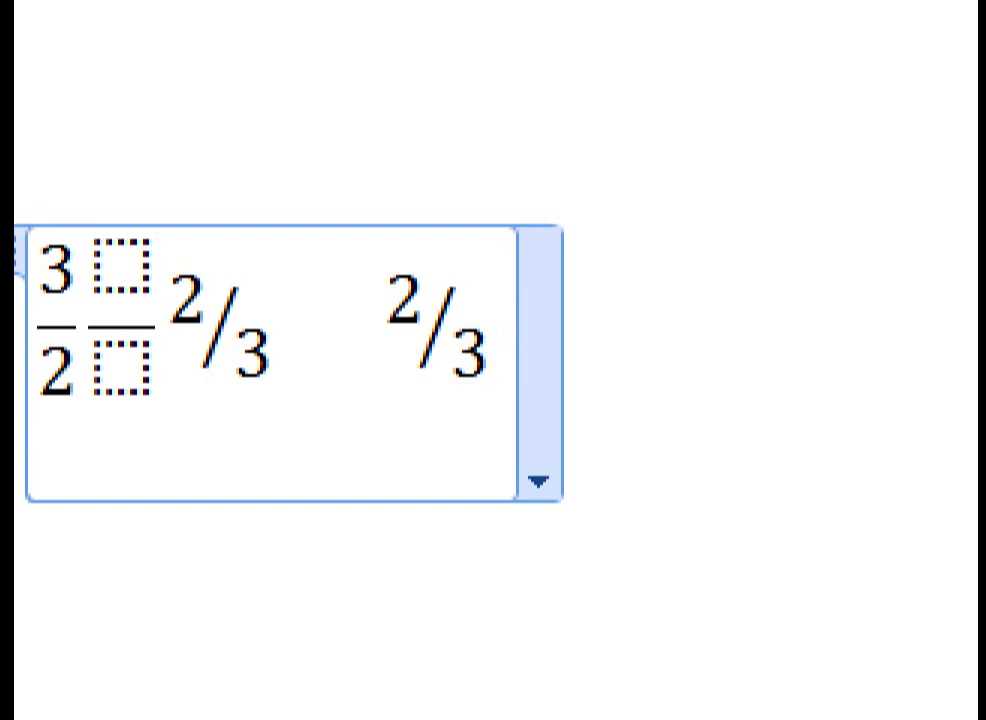
# Type 34\sdiv 5 to build a skewed 34/5 fraction.
pyautogui.write(' 3')
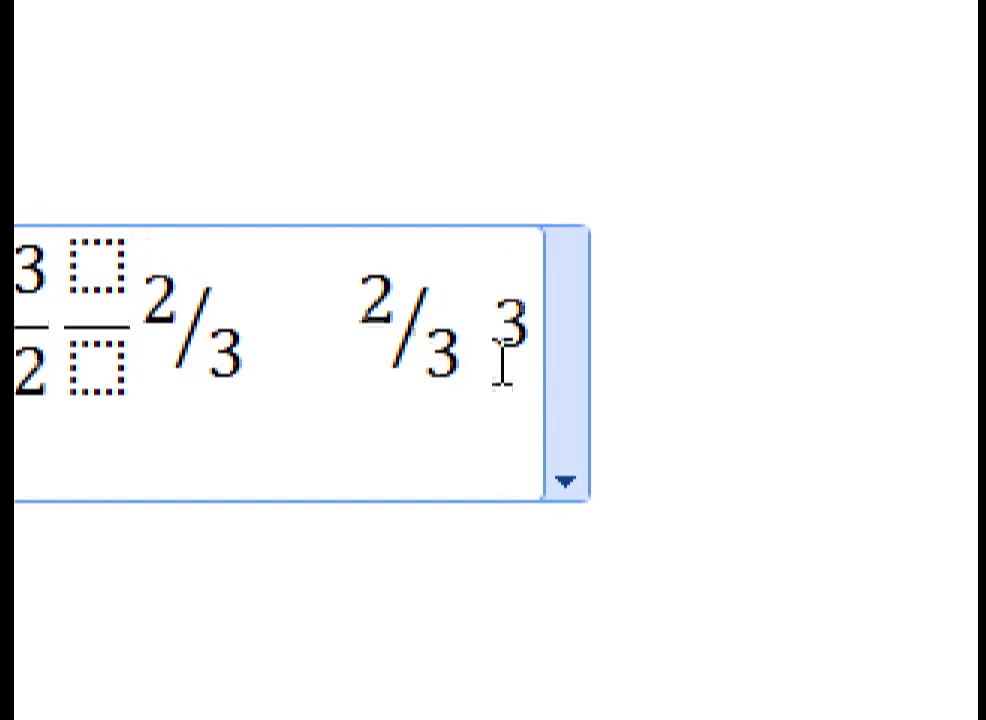
pyautogui.write('4\\')
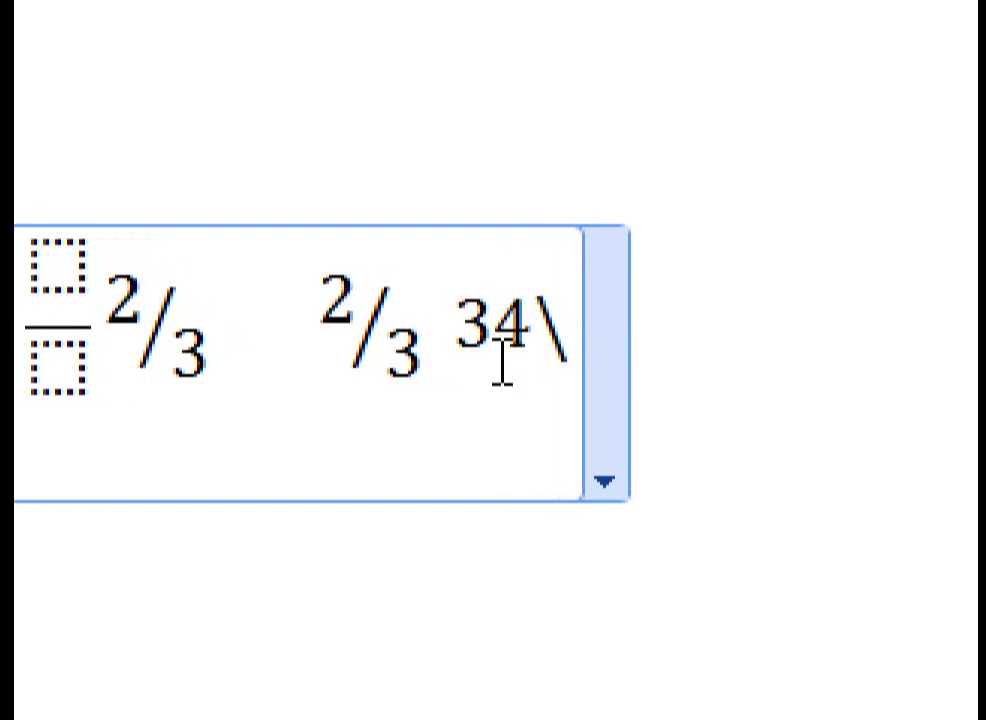
pyautogui.write('sdiv')
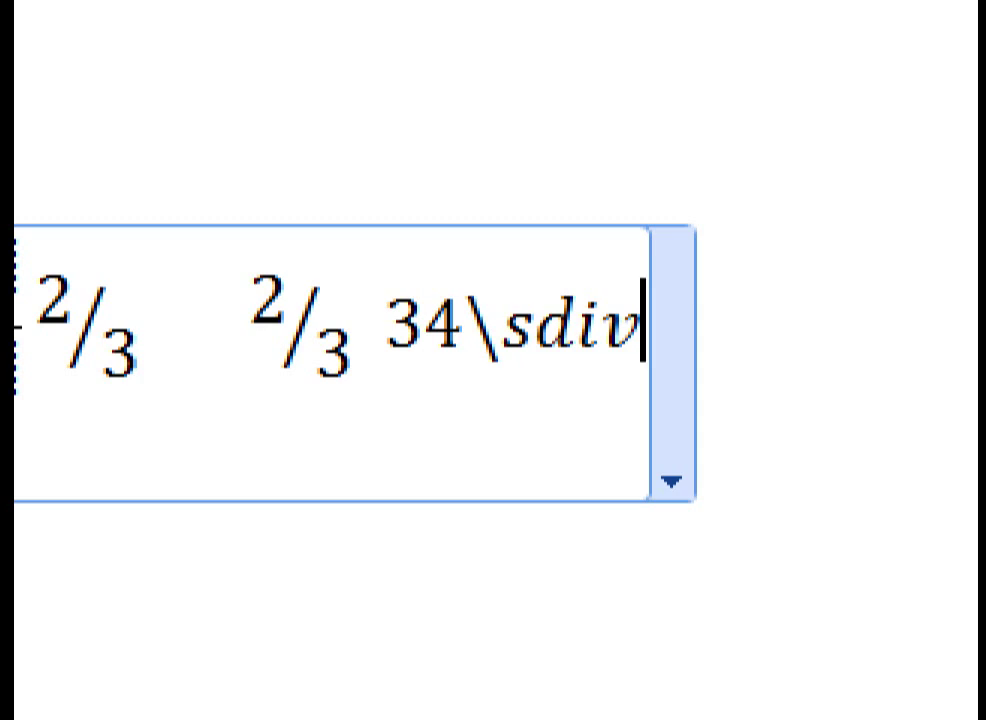
pyautogui.press('space')
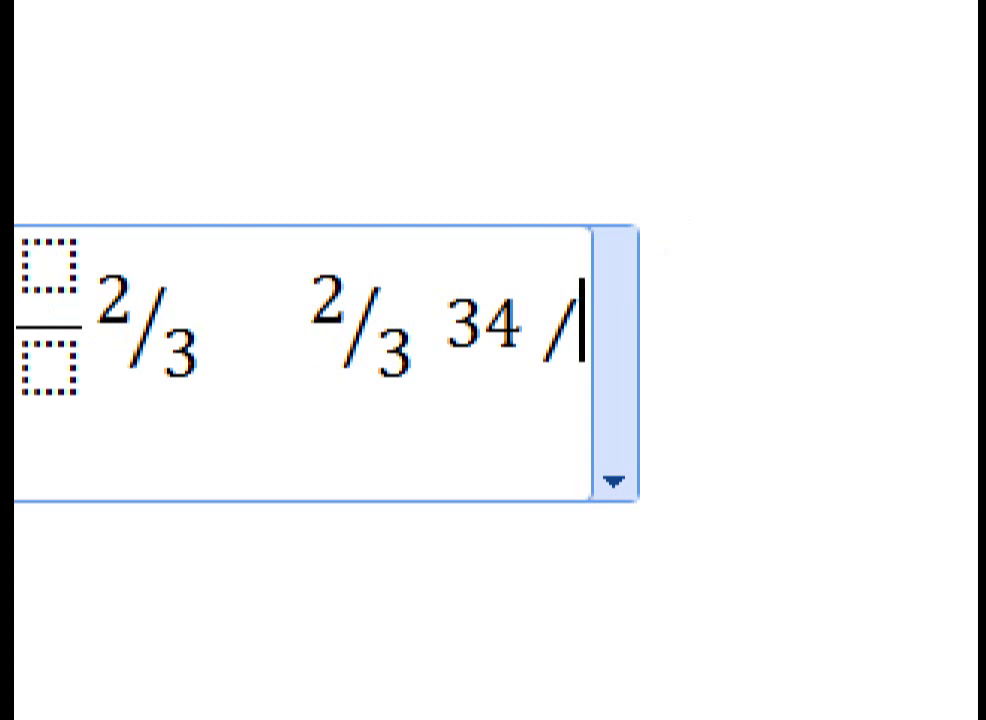
pyautogui.write('5')
pyautogui.press('space')
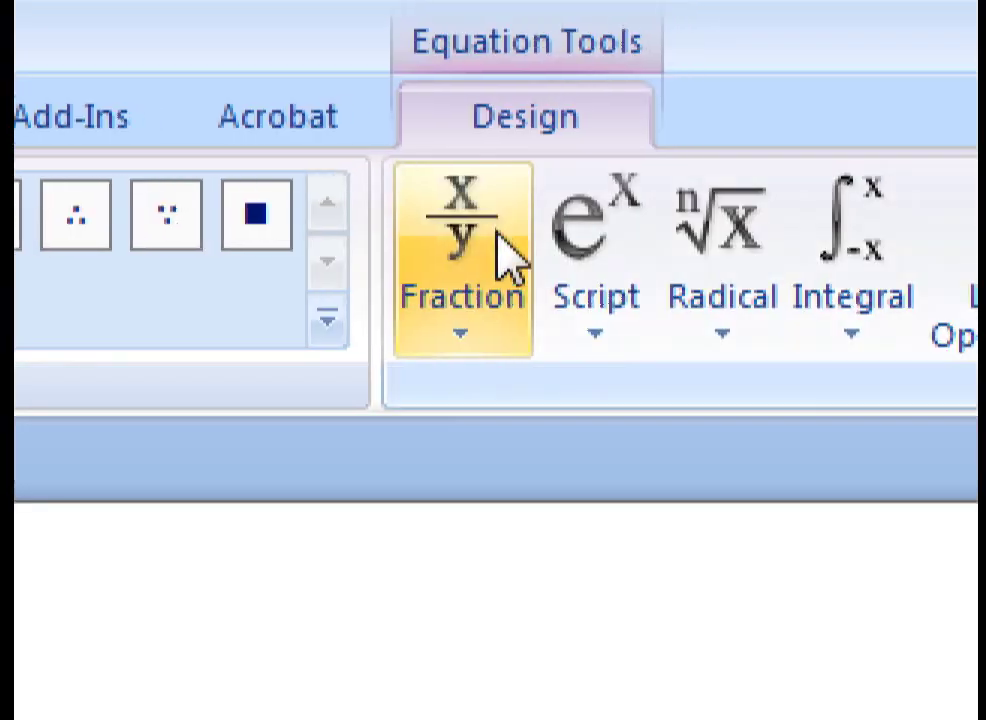
# Insert a Linear Fraction from the Fraction gallery and fill it with 2 and 3.
pyautogui.click(498, 236)
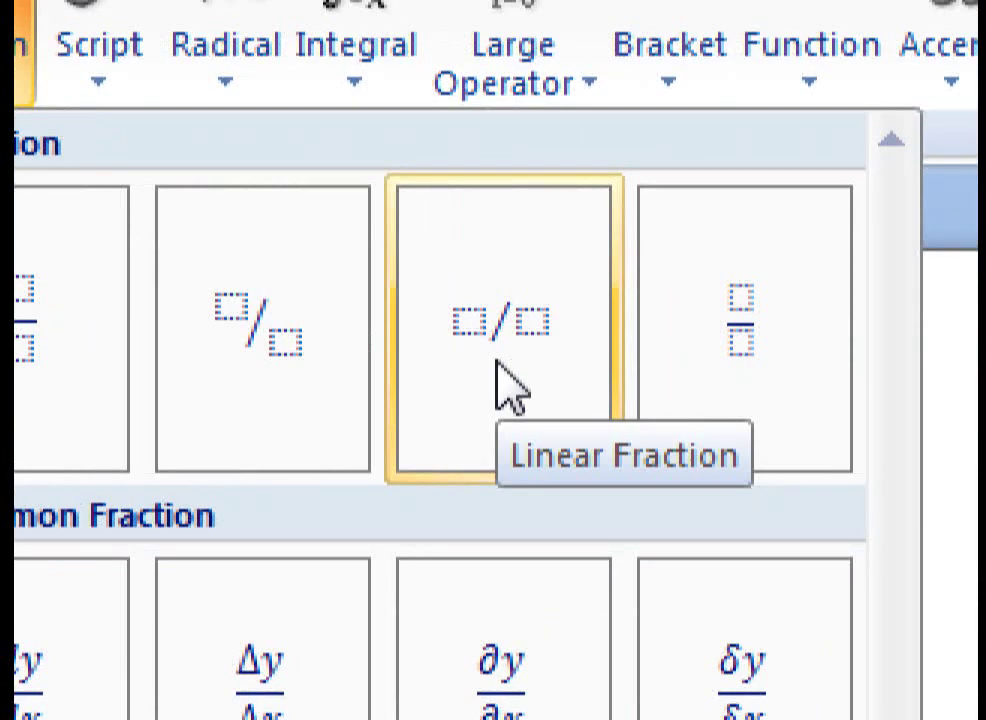
pyautogui.click(497, 363)
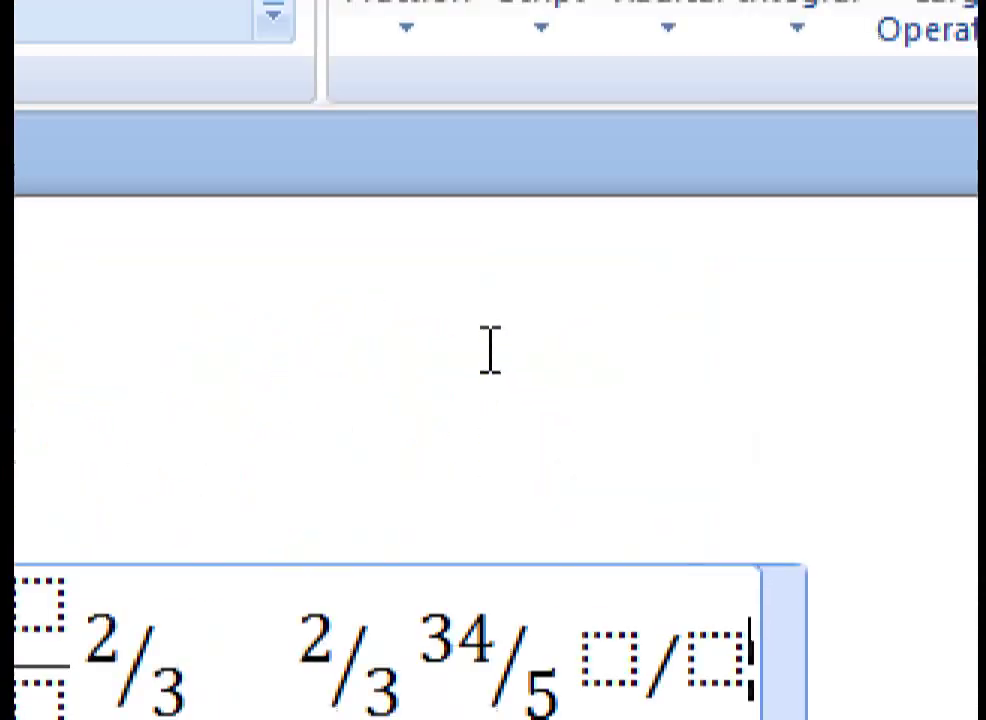
pyautogui.click(500, 357)
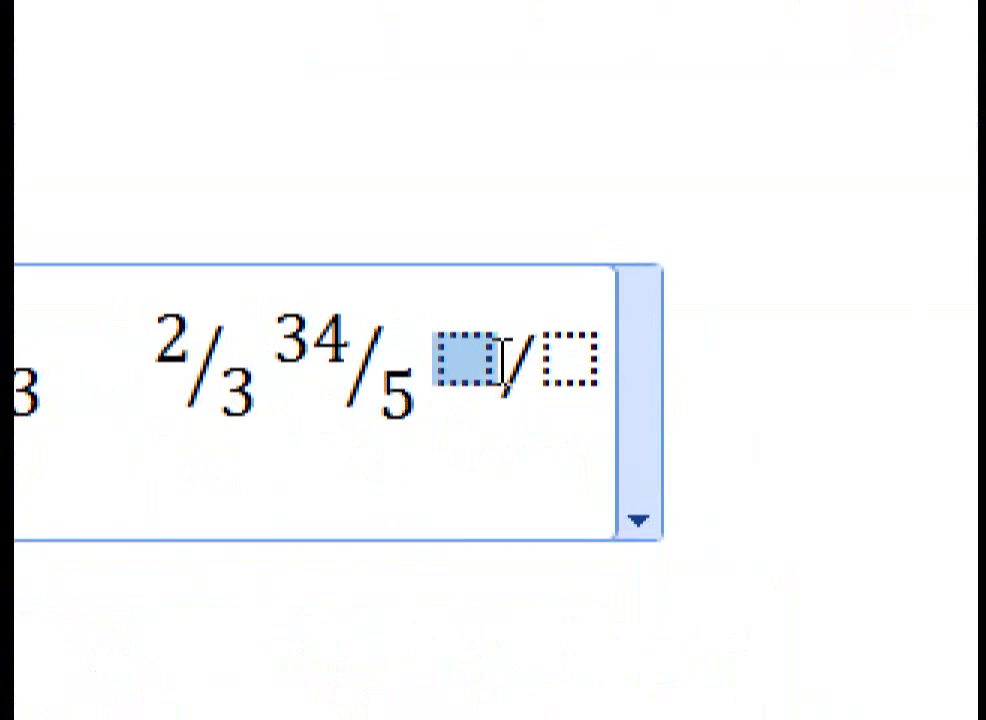
pyautogui.write('2')
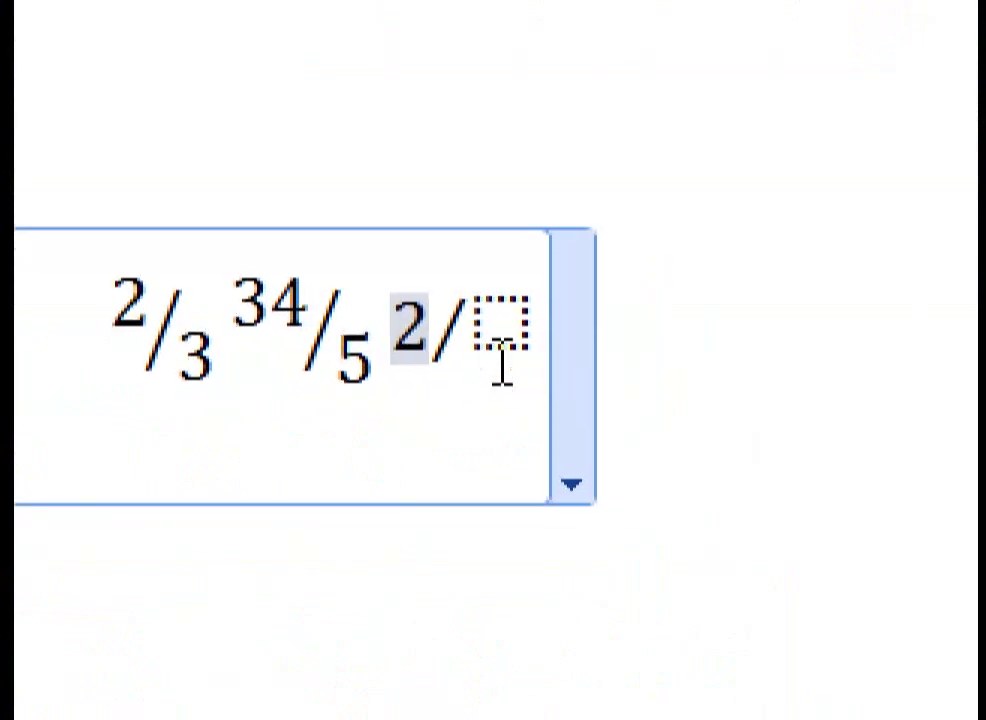
pyautogui.click(501, 362)
pyautogui.write('3')
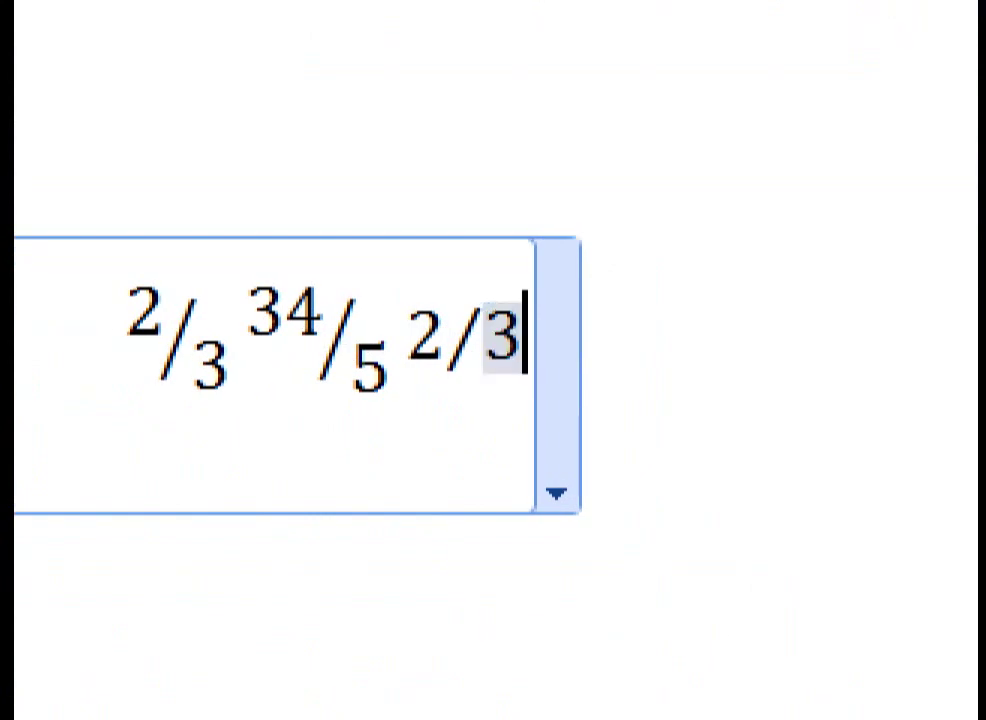
pyautogui.press('Right')
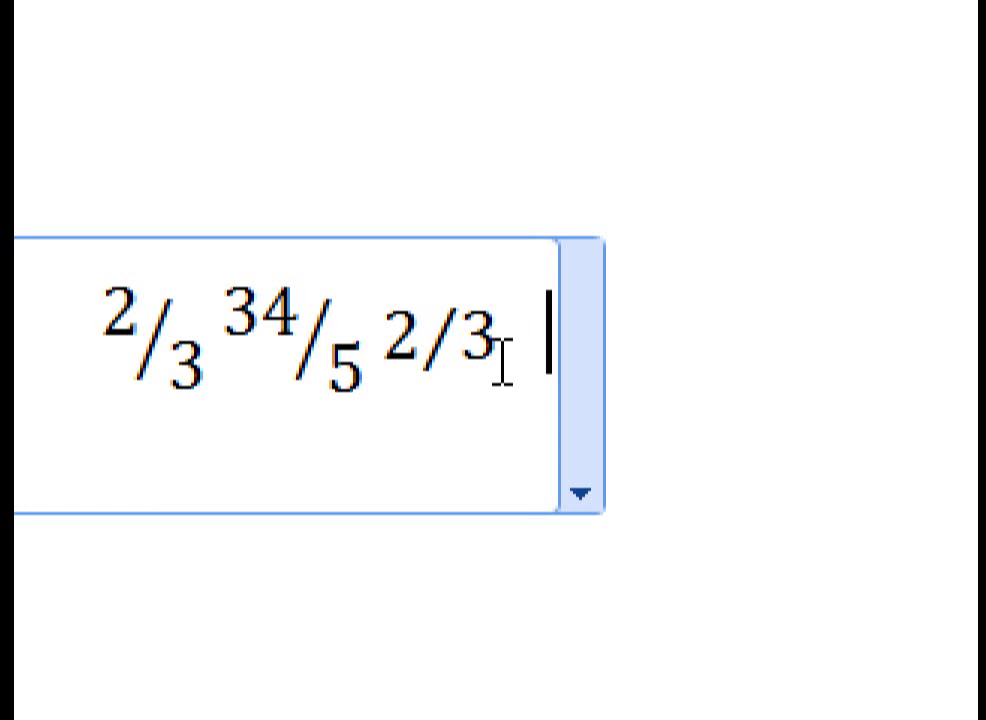
# Type 2\ldiv 3 to add a second linear 2/3 fraction.
pyautogui.write('2\\l')
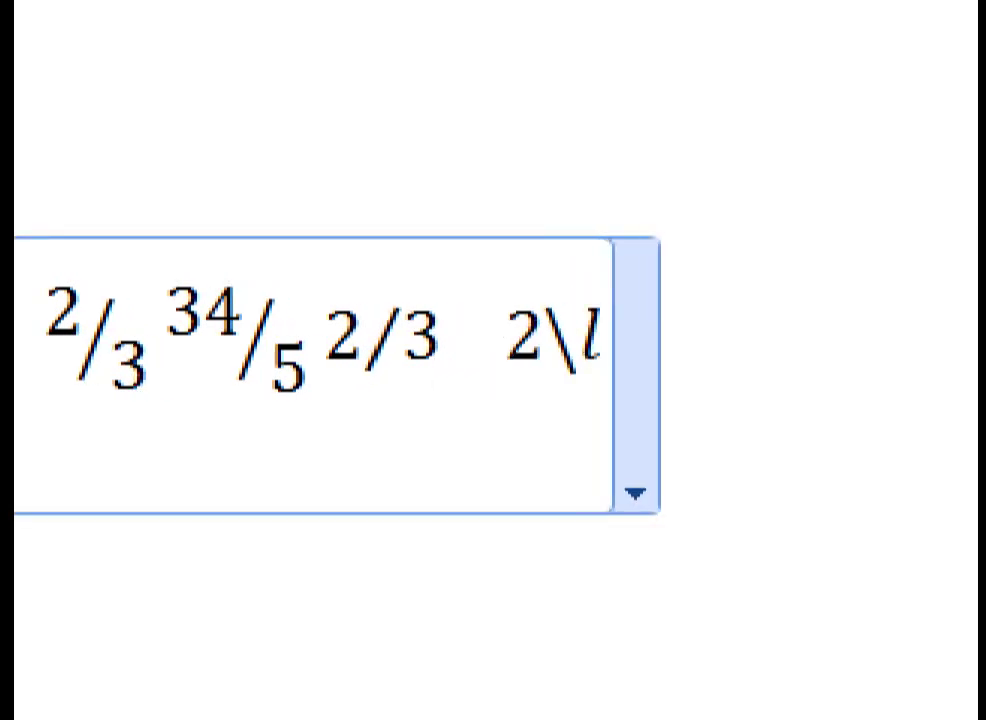
pyautogui.write('div')
pyautogui.press('space')
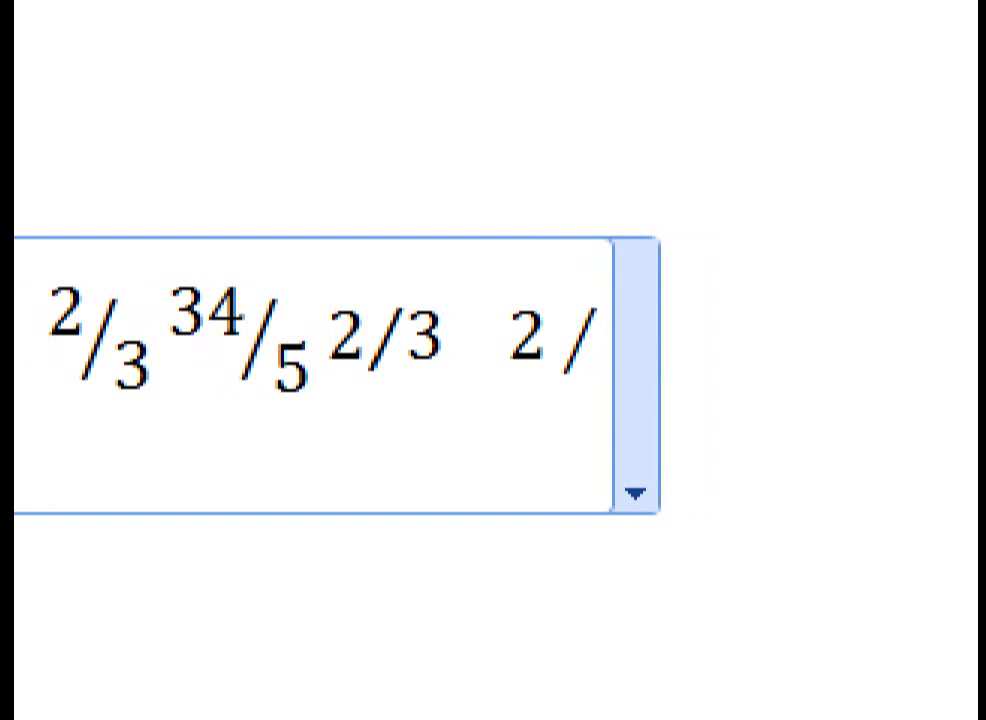
pyautogui.write('3')
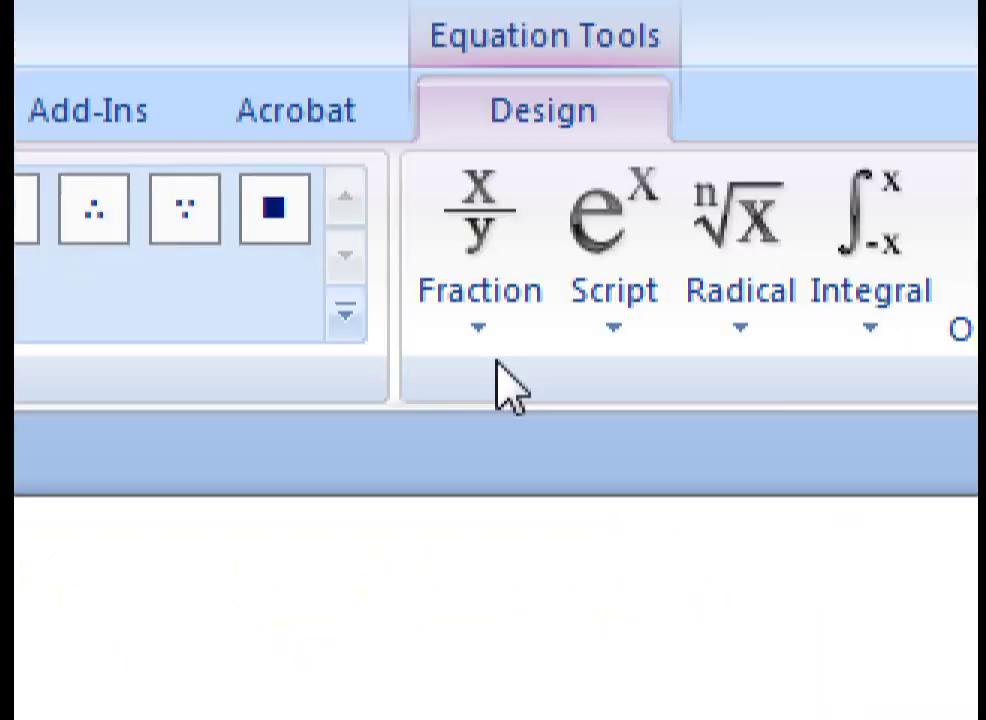
pyautogui.click(497, 330)
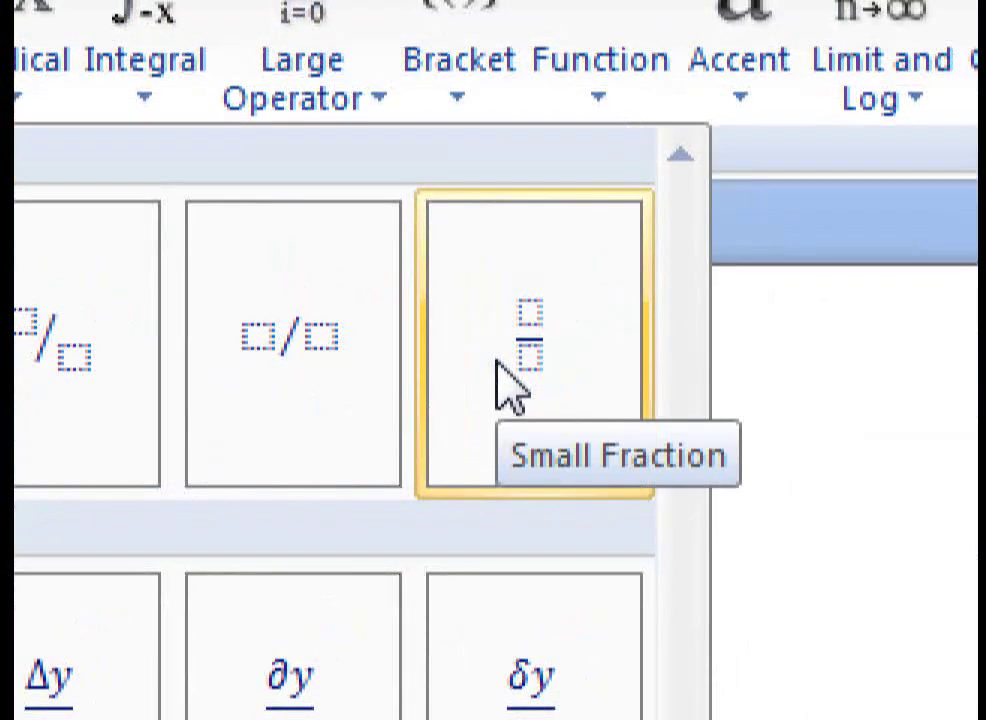
# Insert a small stacked fraction and fill it with 2 over 3.
pyautogui.click(503, 385)
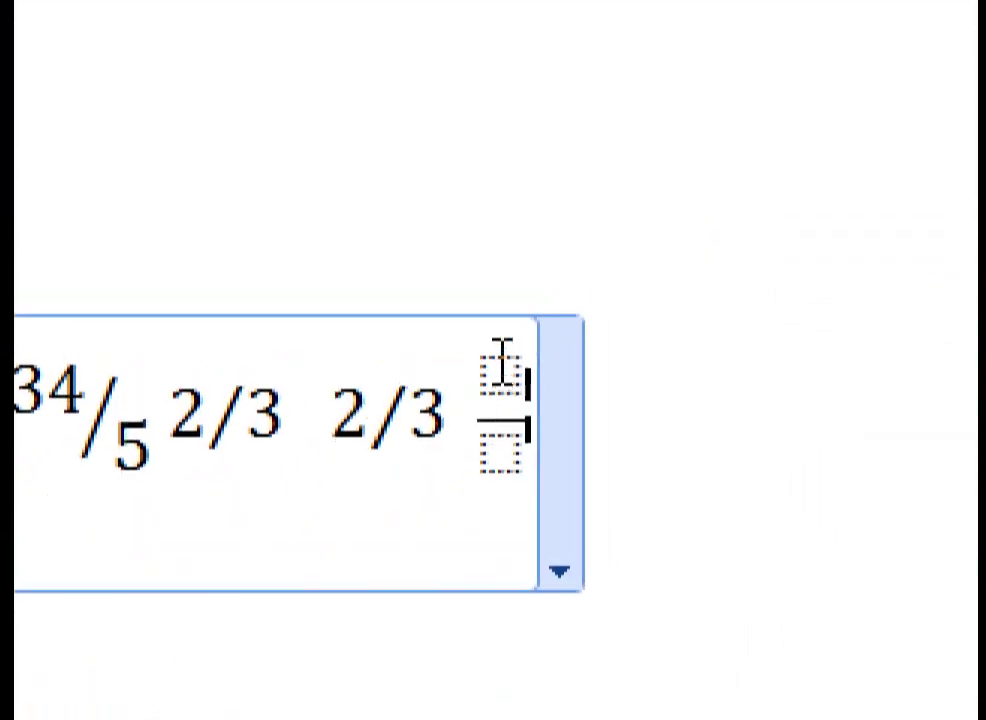
pyautogui.click(515, 358)
pyautogui.write('2')
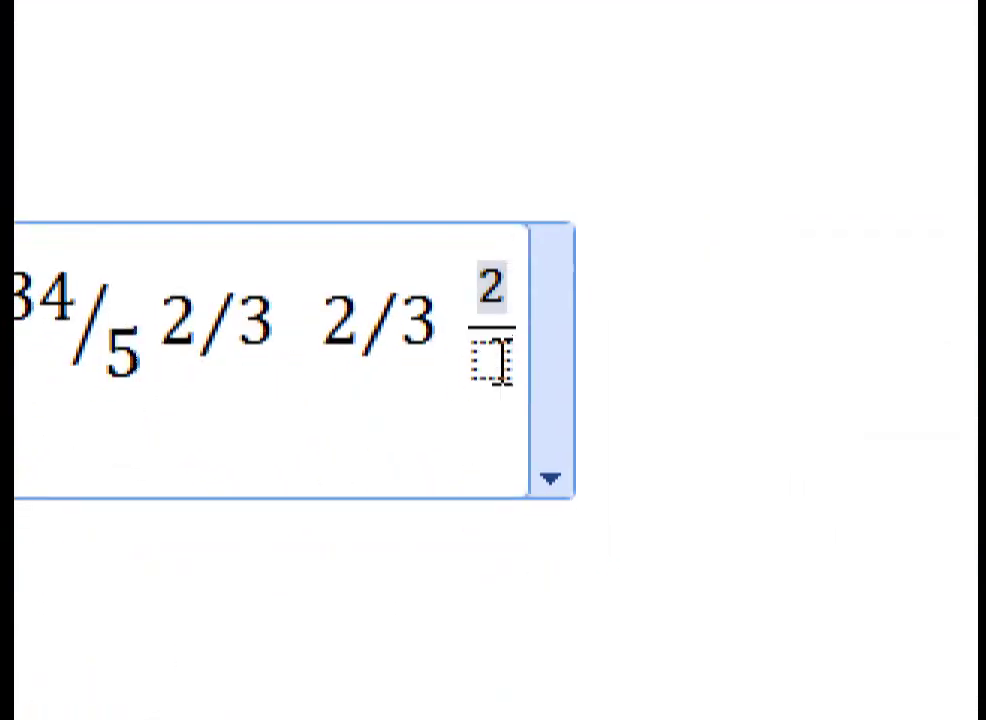
pyautogui.click(503, 362)
pyautogui.write('34')
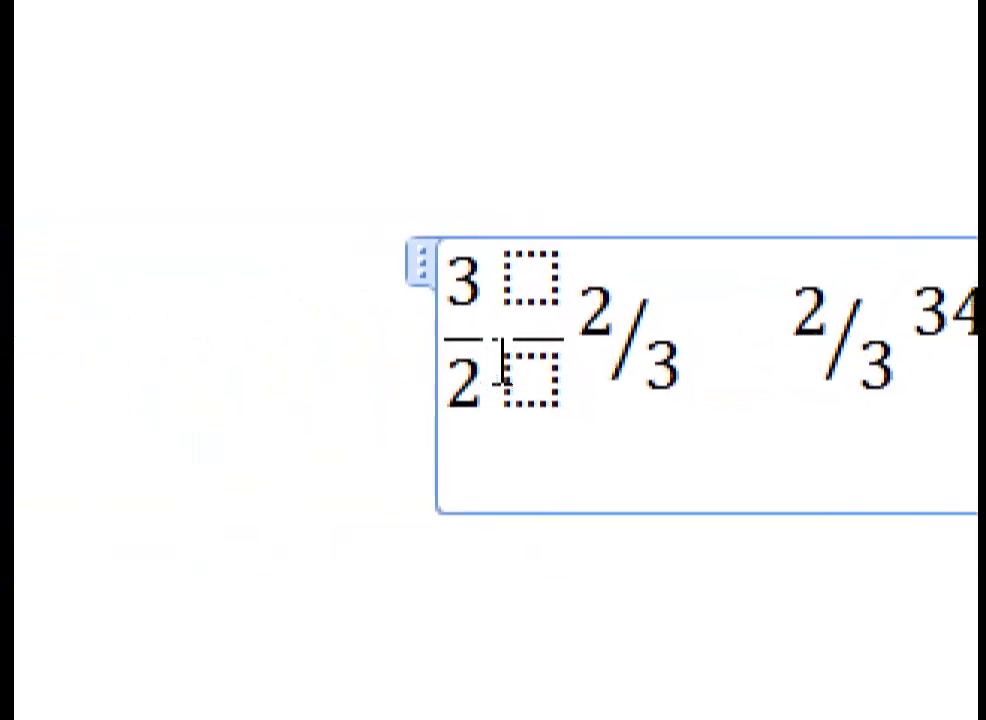
# Delete the skewed 2/3 and then the leftover empty stacked fraction.
pyautogui.doubleClick(503, 362)
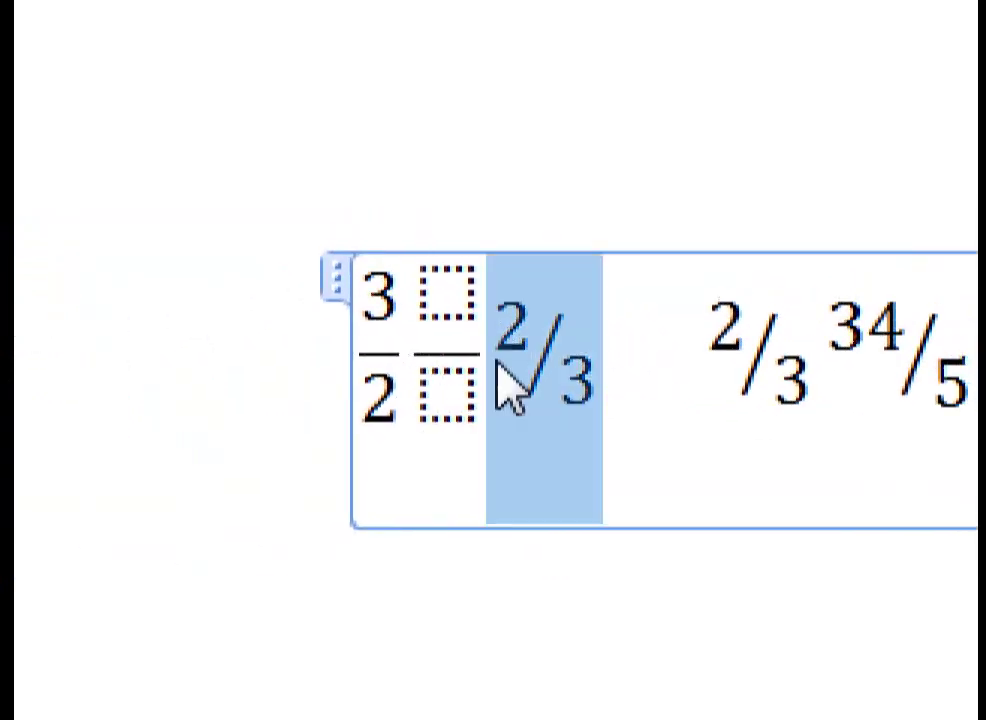
pyautogui.click(499, 363)
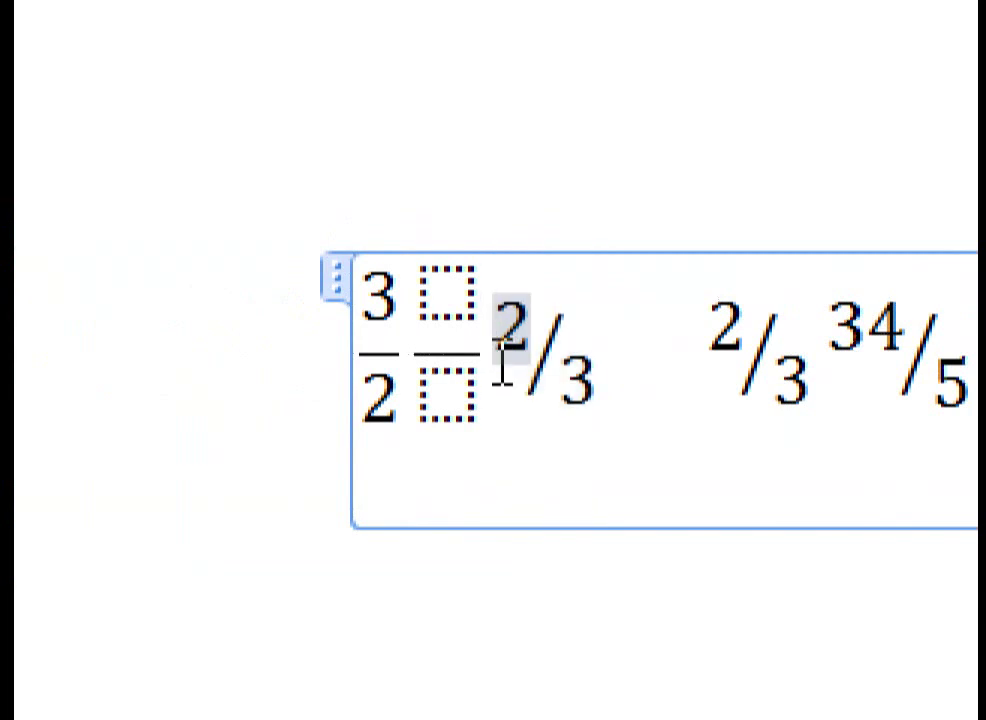
pyautogui.doubleClick(502, 362)
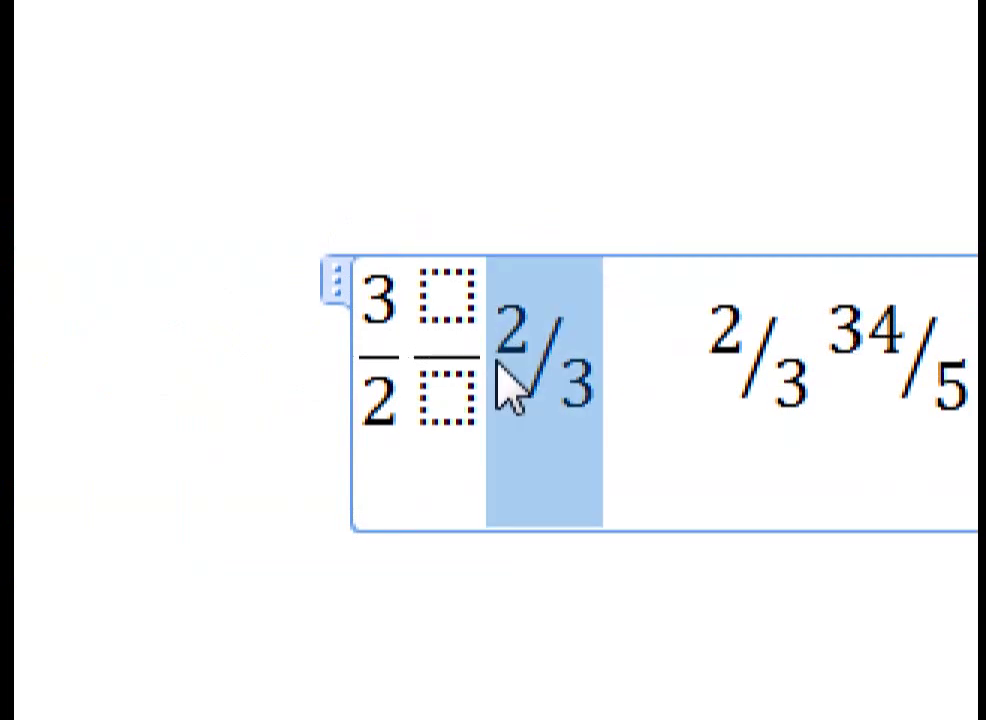
pyautogui.press('BackSpace')
pyautogui.press('BackSpace')
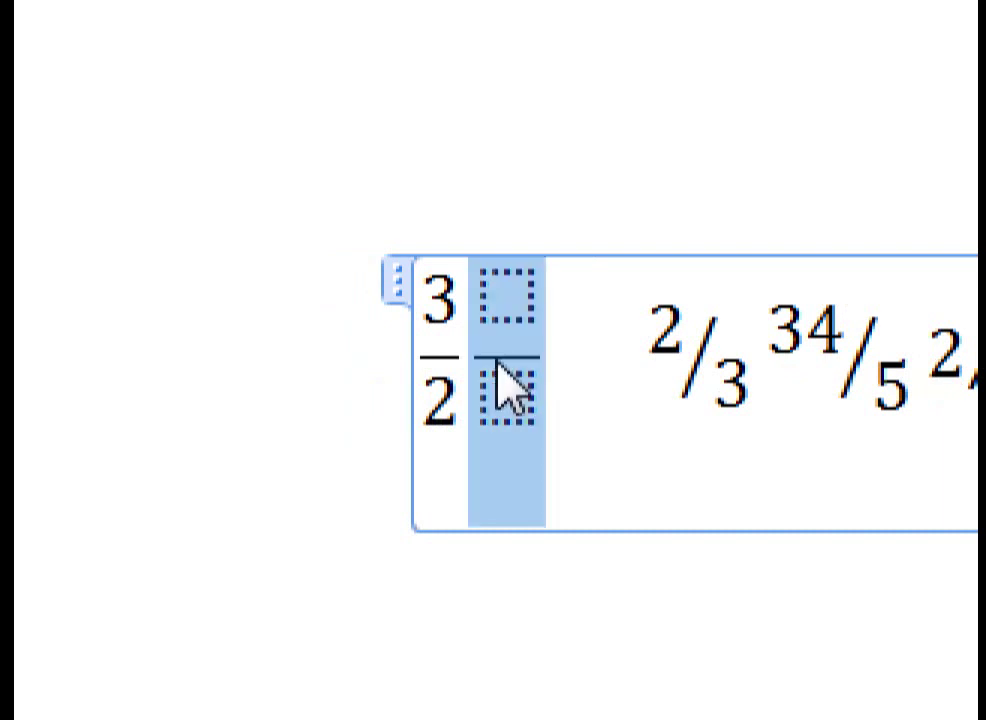
pyautogui.press('BackSpace')
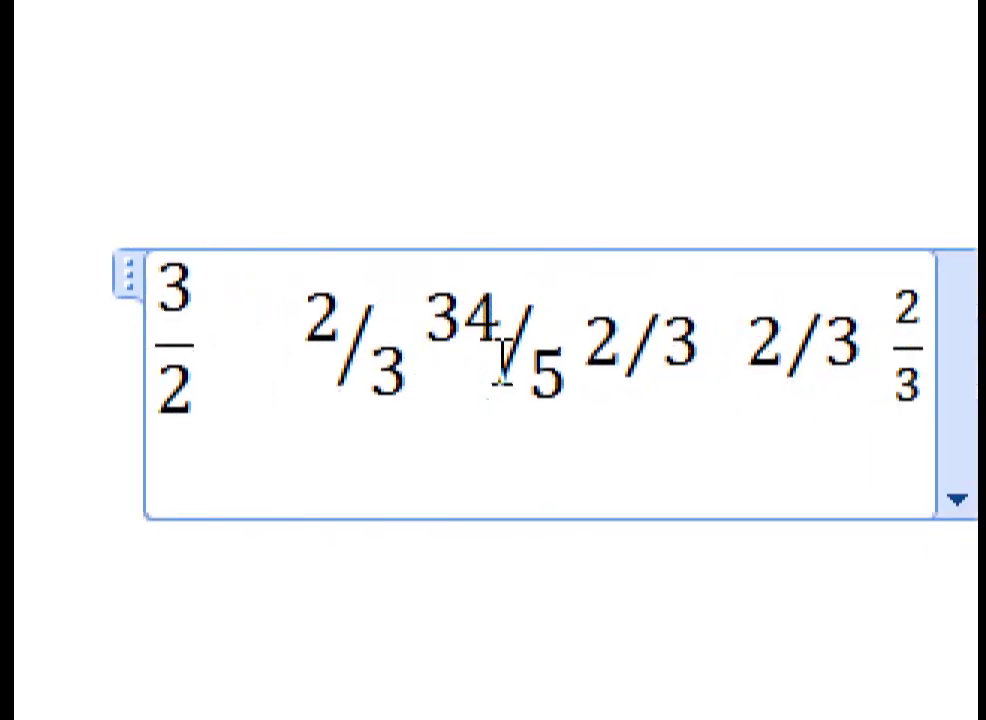
# Select the opening 3/2 and the final stacked 2/3 fractions in the equation.
pyautogui.doubleClick(502, 362)
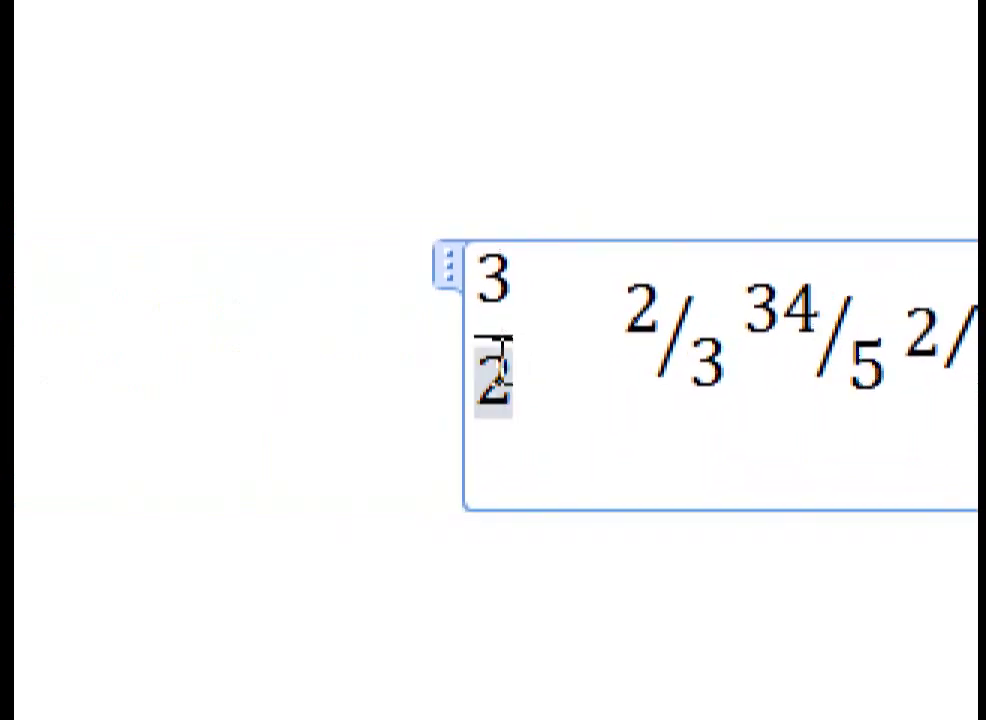
pyautogui.moveTo(495, 362); pyautogui.dragTo(502, 365)
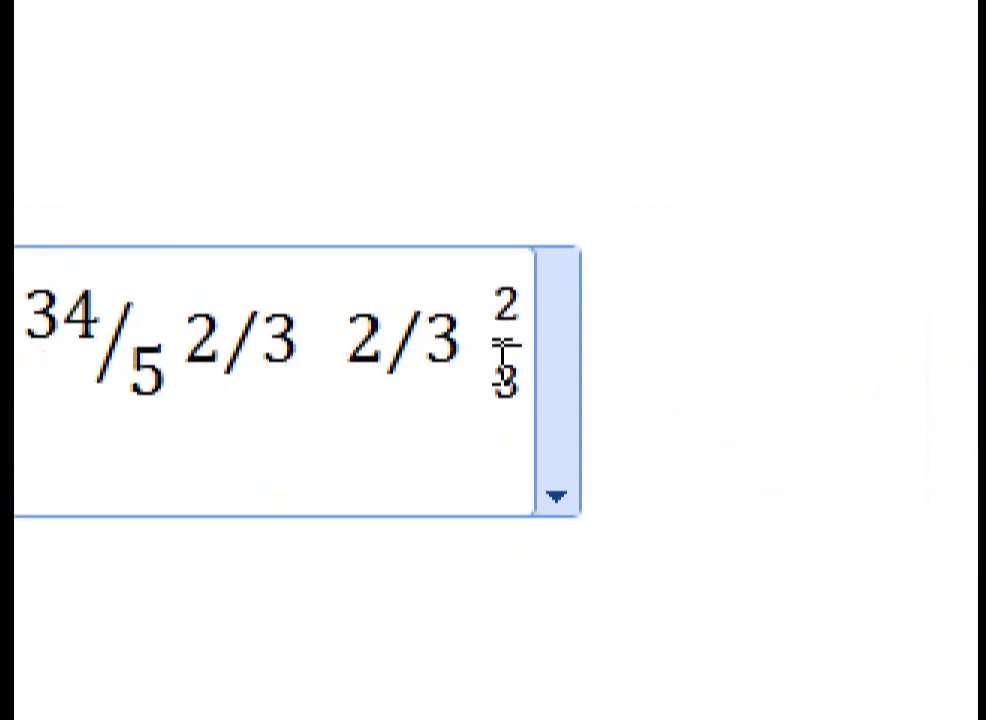
pyautogui.moveTo(497, 358); pyautogui.dragTo(503, 365)
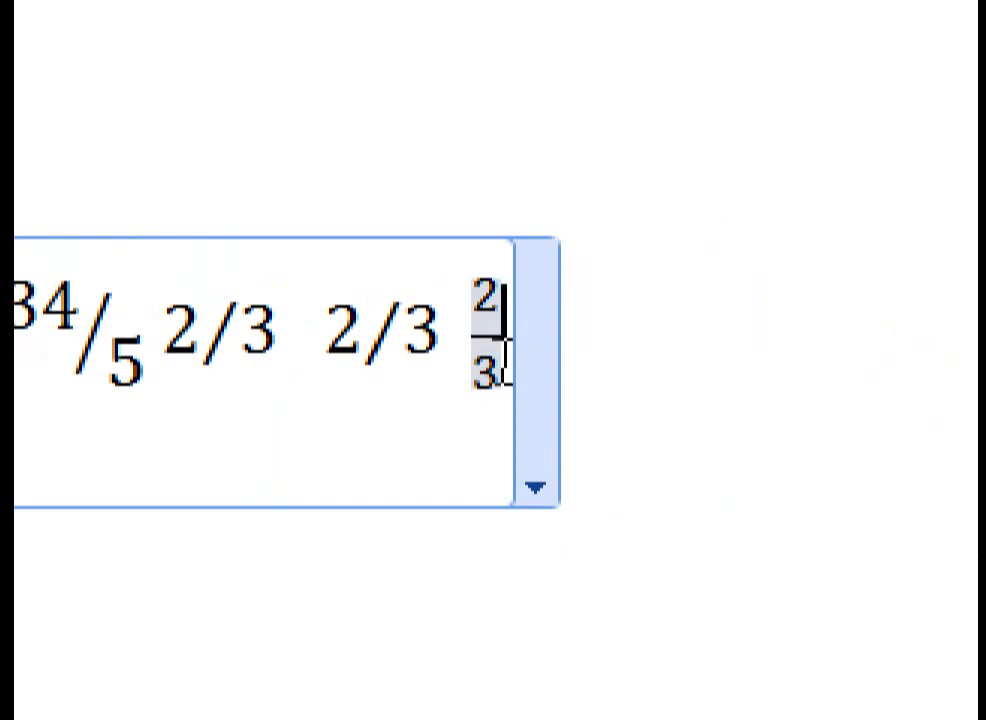
pyautogui.click(497, 340)
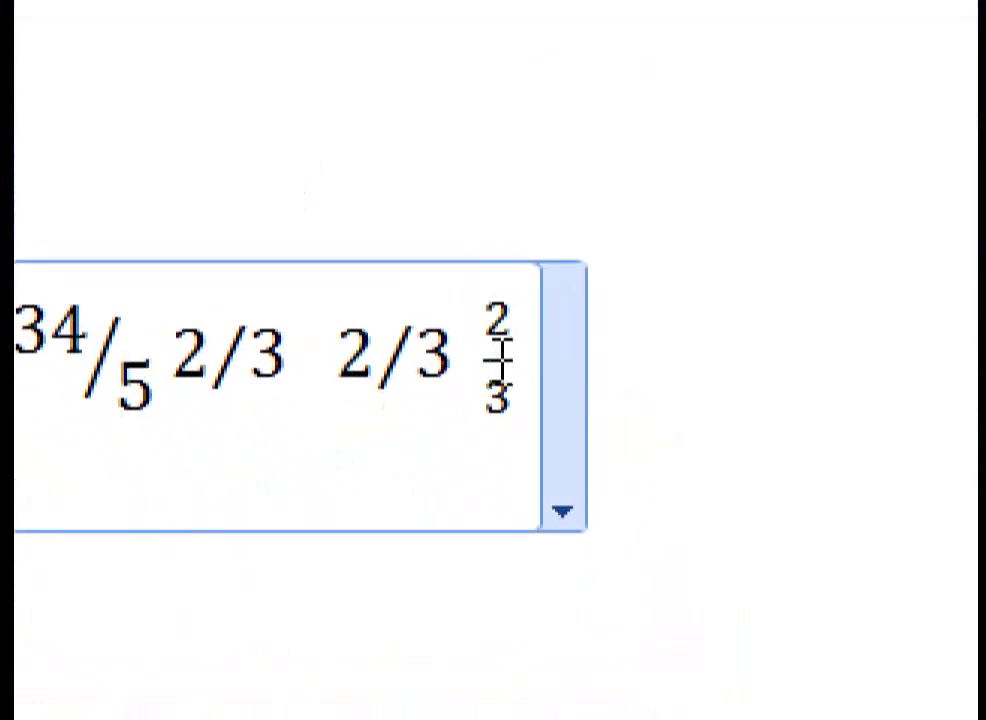
pyautogui.doubleClick(503, 385)
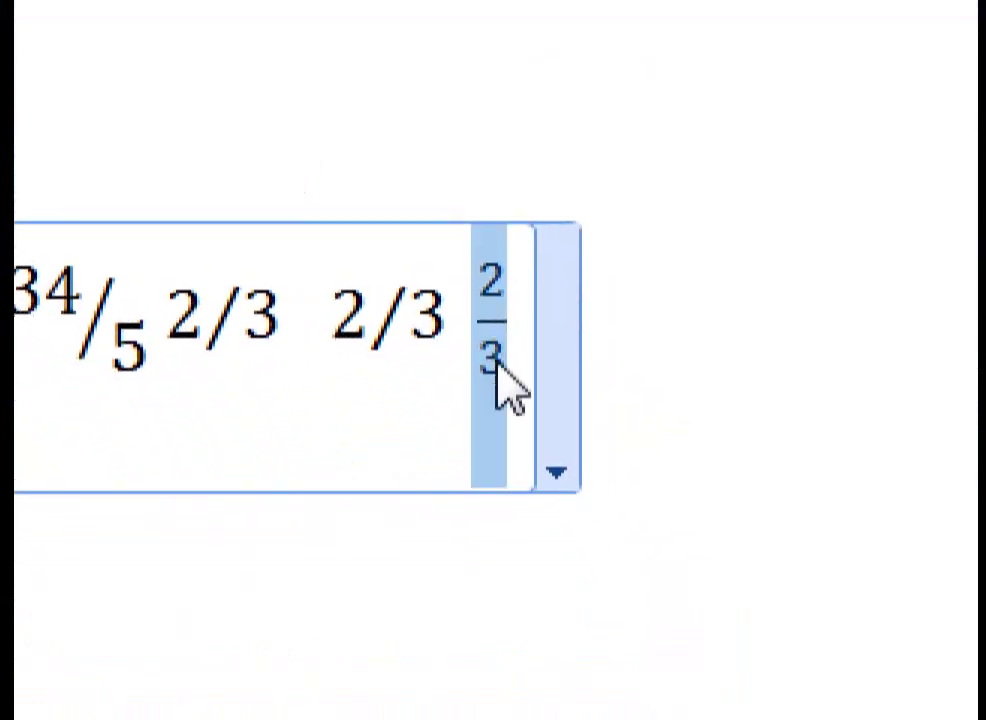
# Apply Remove Fraction Bar to the opening 3/2 from its right-click menu.
pyautogui.rightClick(497, 362)
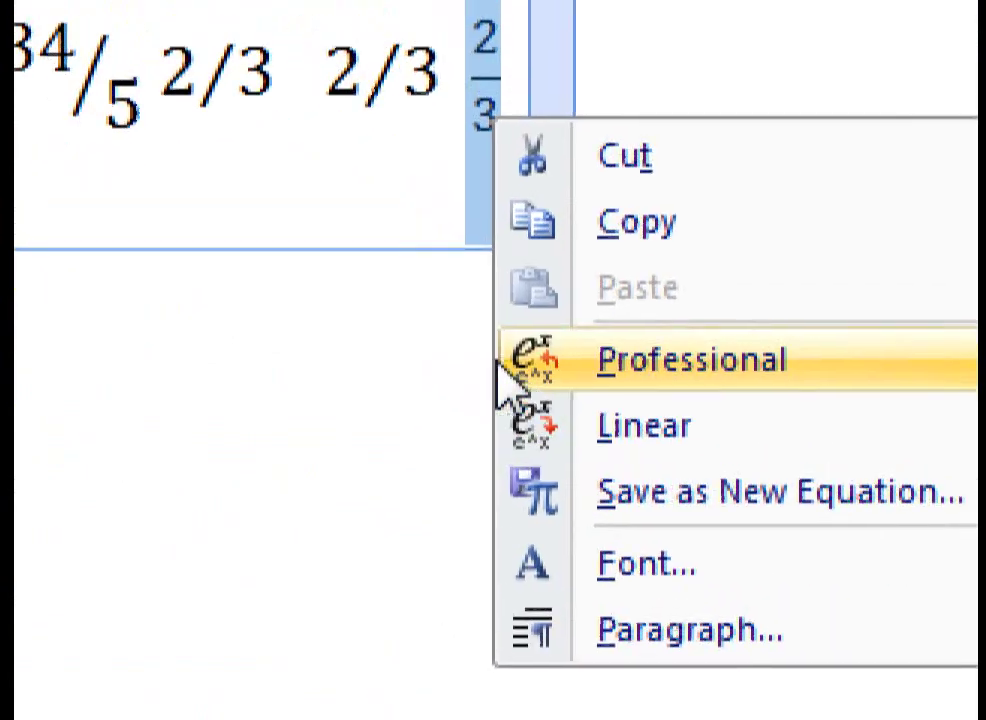
pyautogui.click(497, 362)
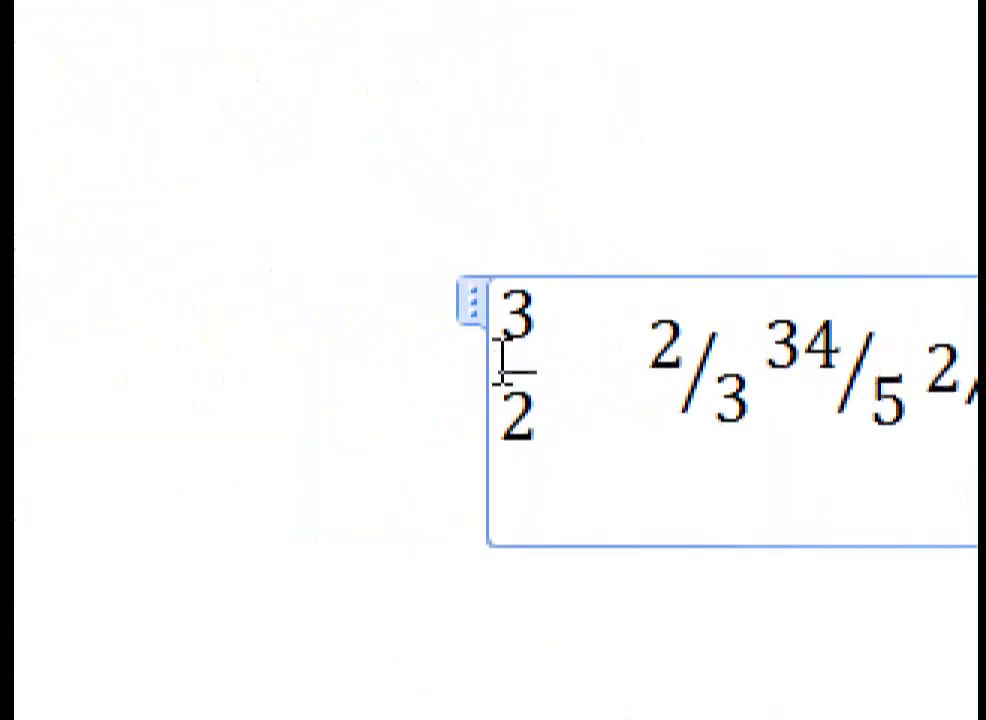
pyautogui.doubleClick(503, 372)
pyautogui.rightClick(508, 395)
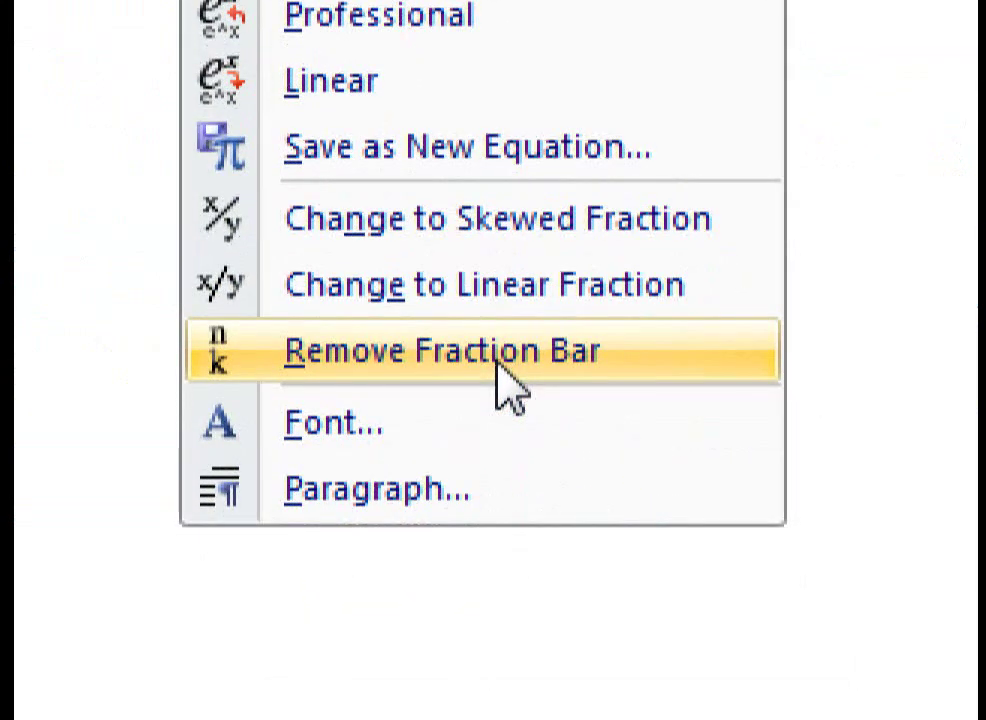
pyautogui.click(497, 362)
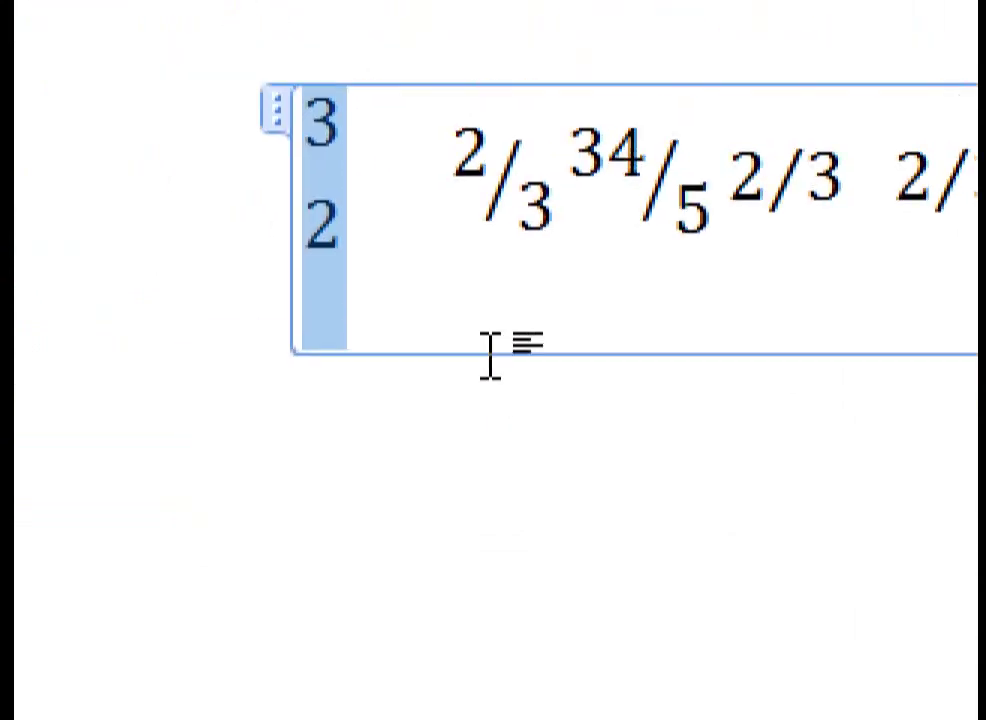
# Type \atop to create a barless stack and fill it with 3 over 2.
pyautogui.click(503, 362)
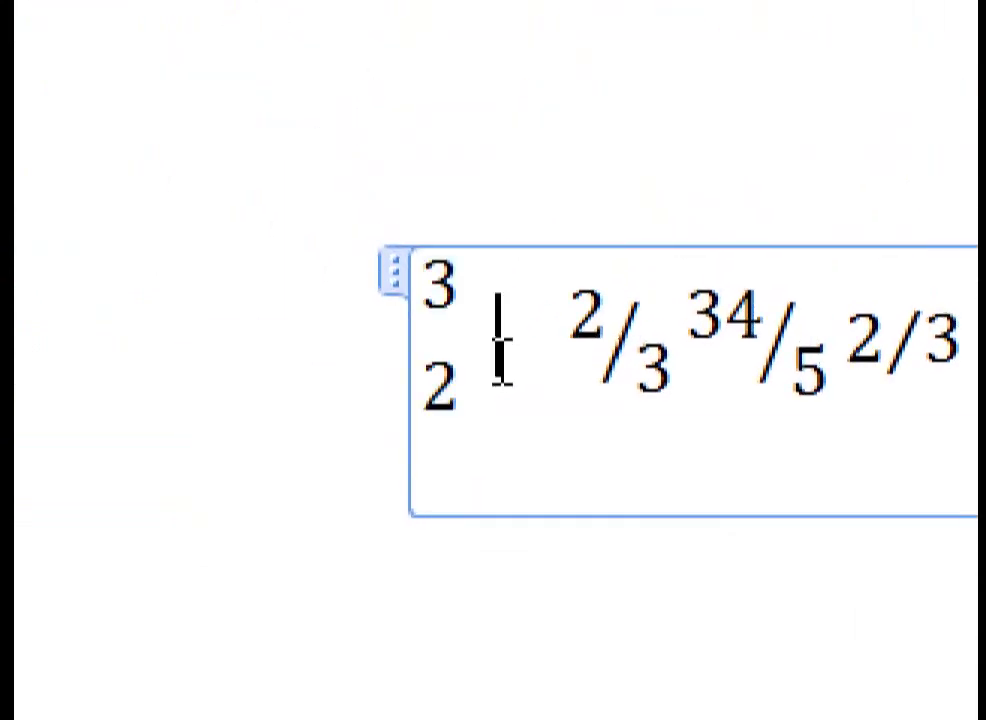
pyautogui.write('\\at')
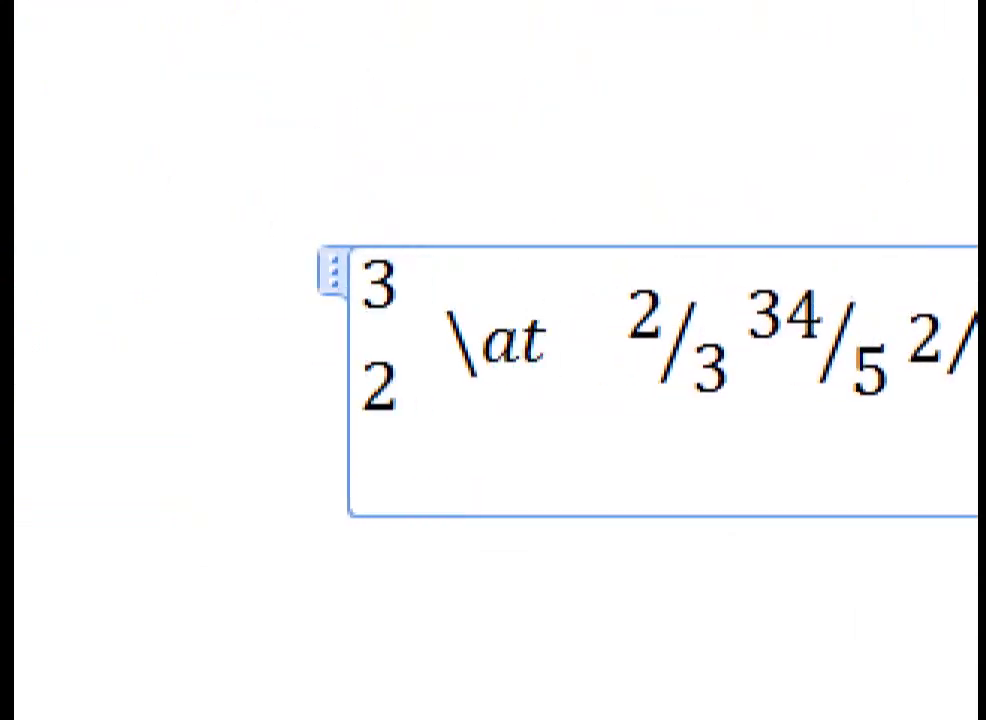
pyautogui.write('op')
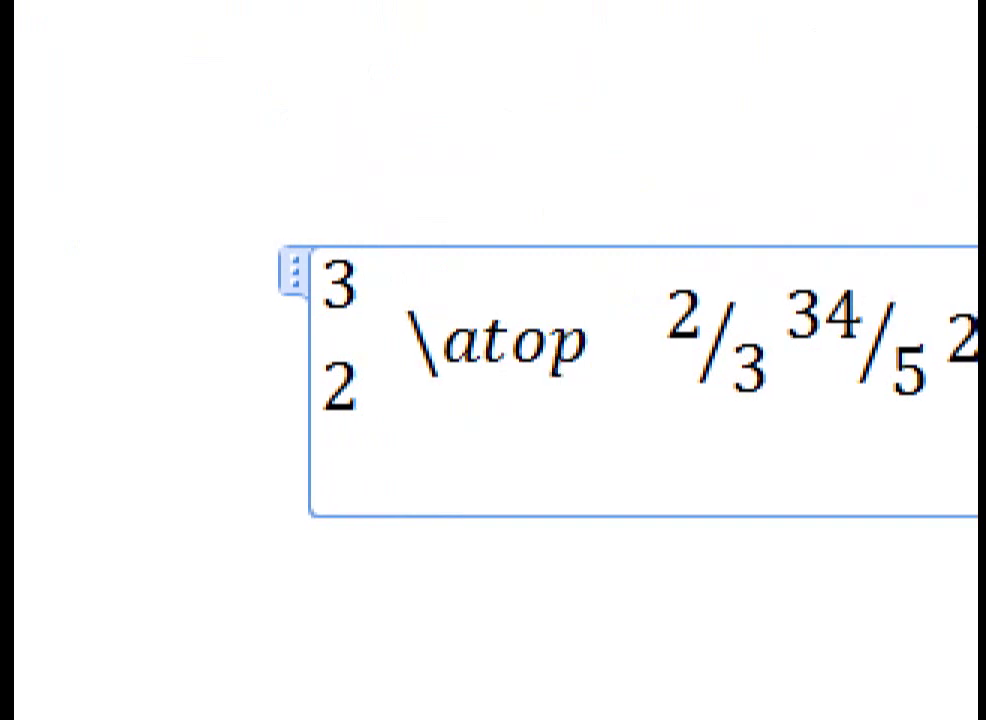
pyautogui.press('space')
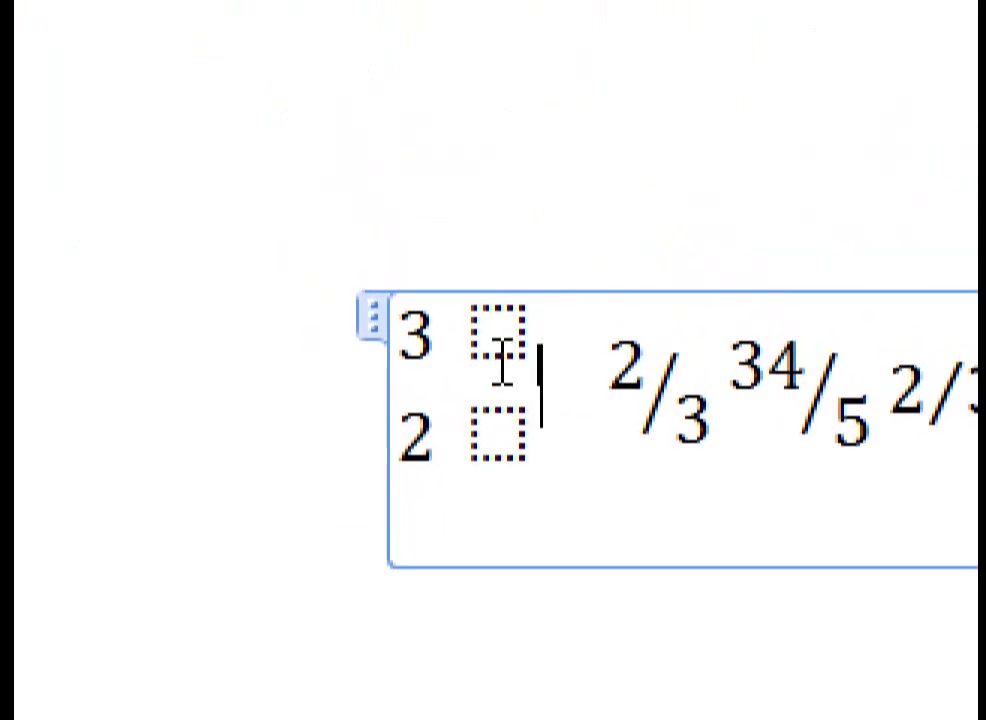
pyautogui.click(489, 290)
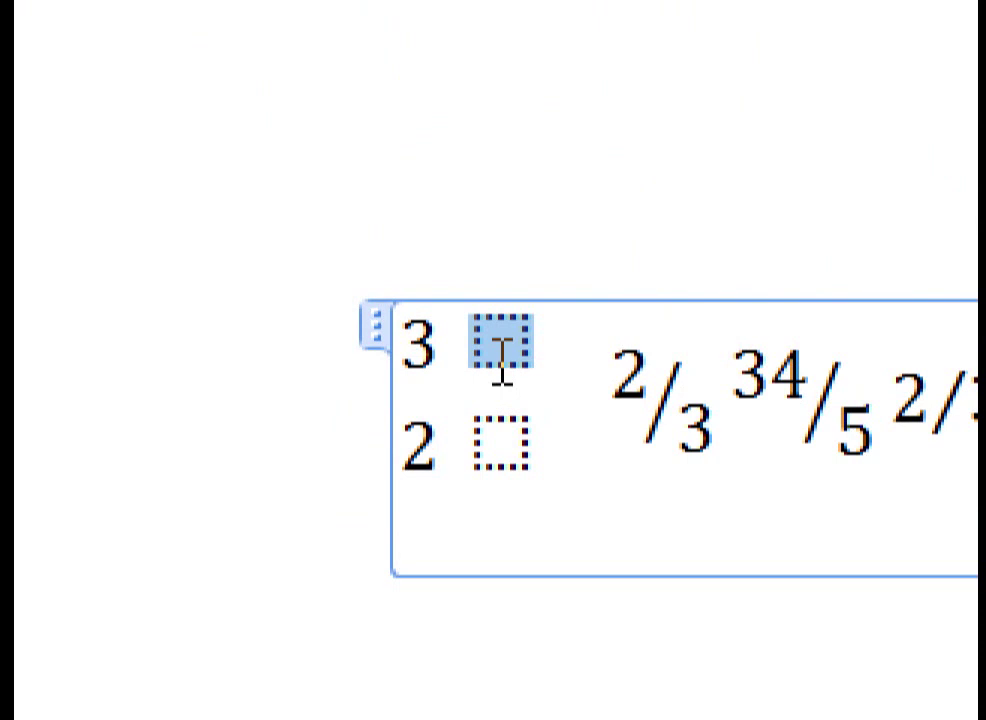
pyautogui.write('3')
pyautogui.click(502, 365)
pyautogui.write('2/3 2/3')
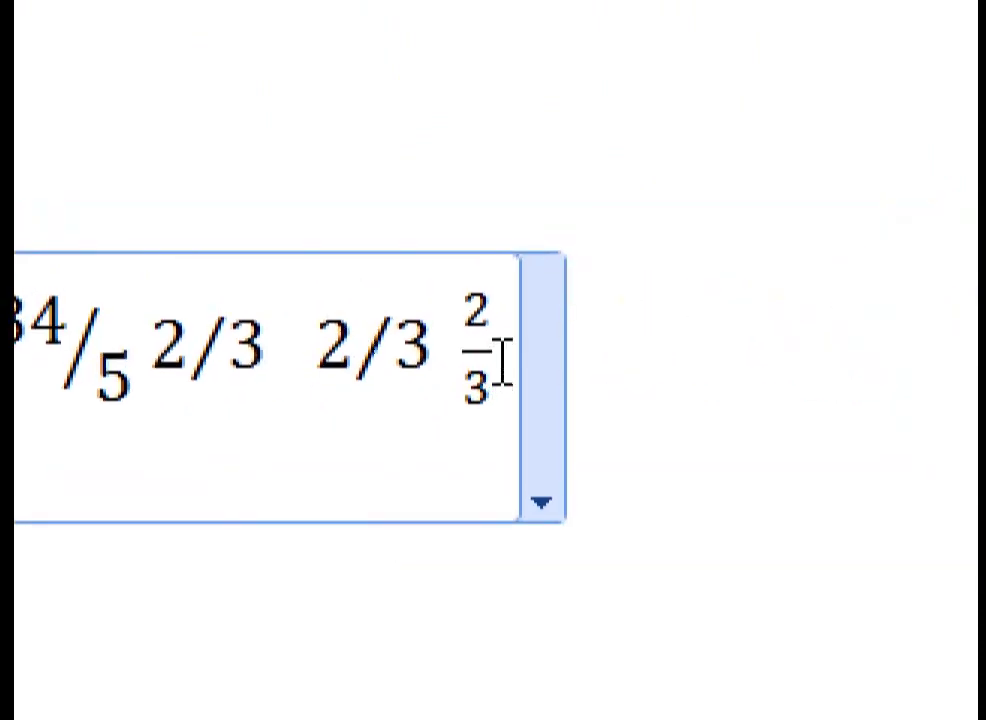
pyautogui.moveTo(975, 362)
pyautogui.mouseDown()
pyautogui.moveTo(503, 362)
pyautogui.moveTo(330, 300)
pyautogui.mouseUp()
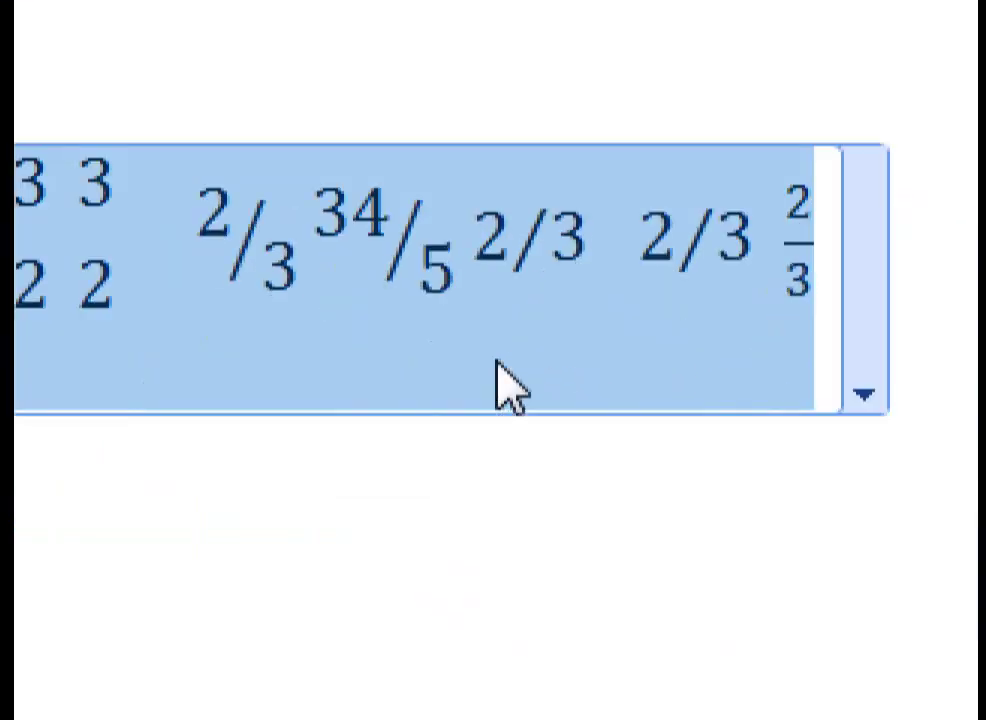
# Clear the equation and insert a Superscript from the Script gallery reading 3².
pyautogui.press('Delete')
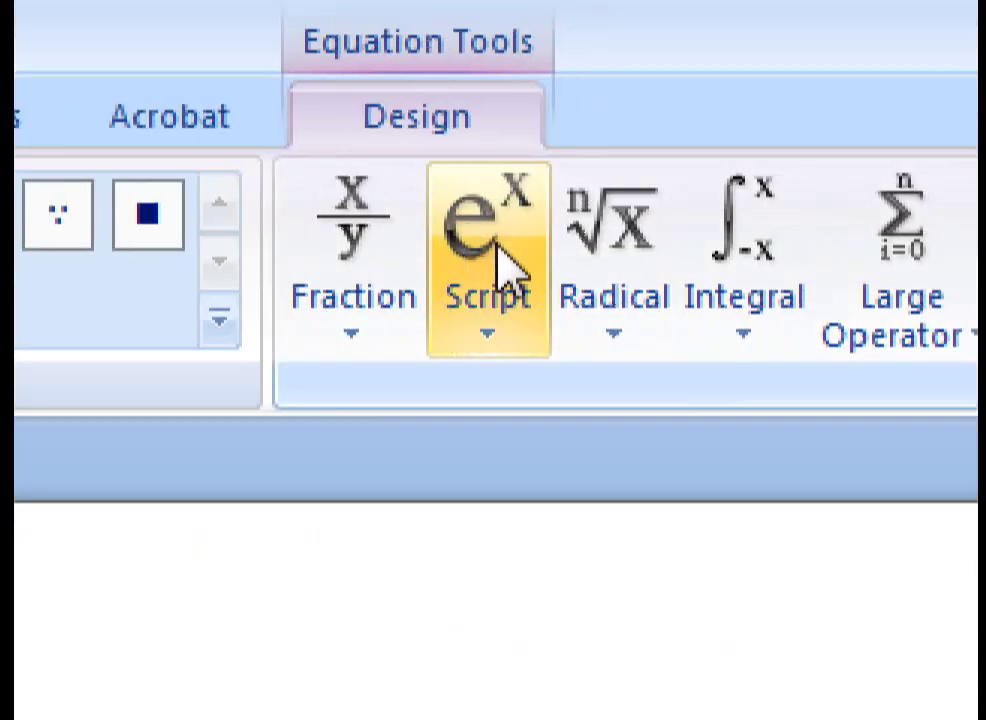
pyautogui.click(497, 262)
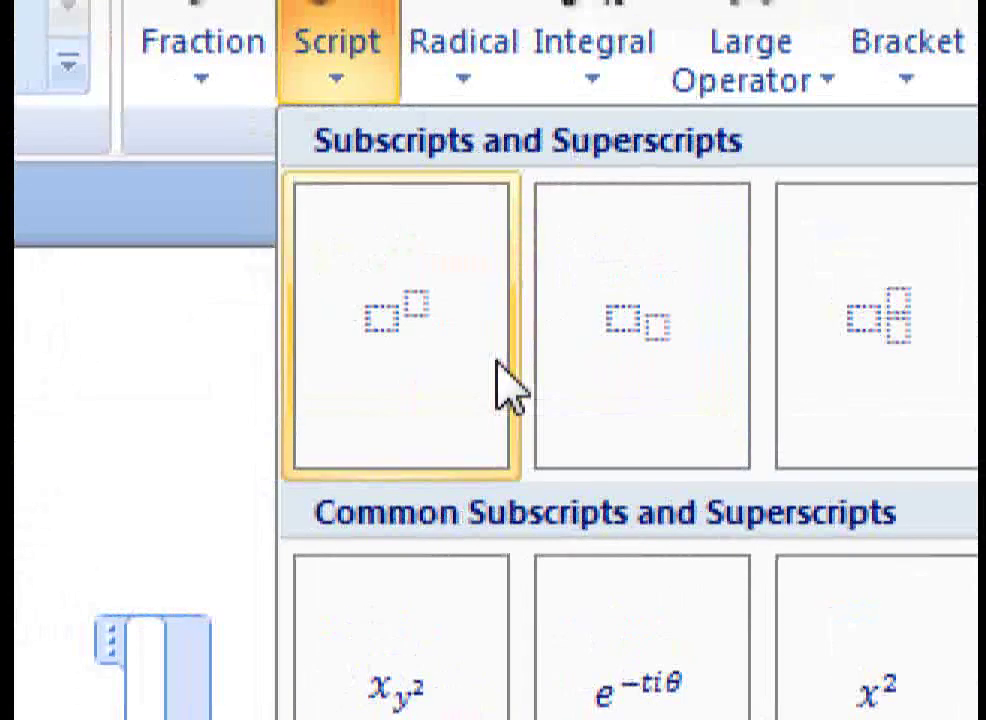
pyautogui.click(496, 363)
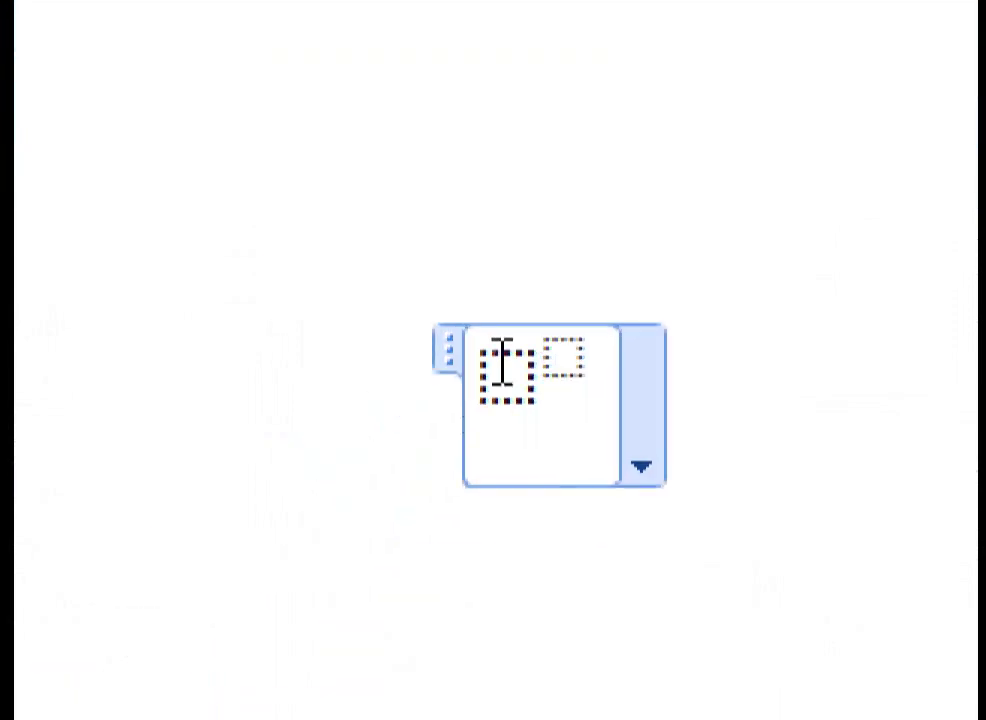
pyautogui.click(502, 362)
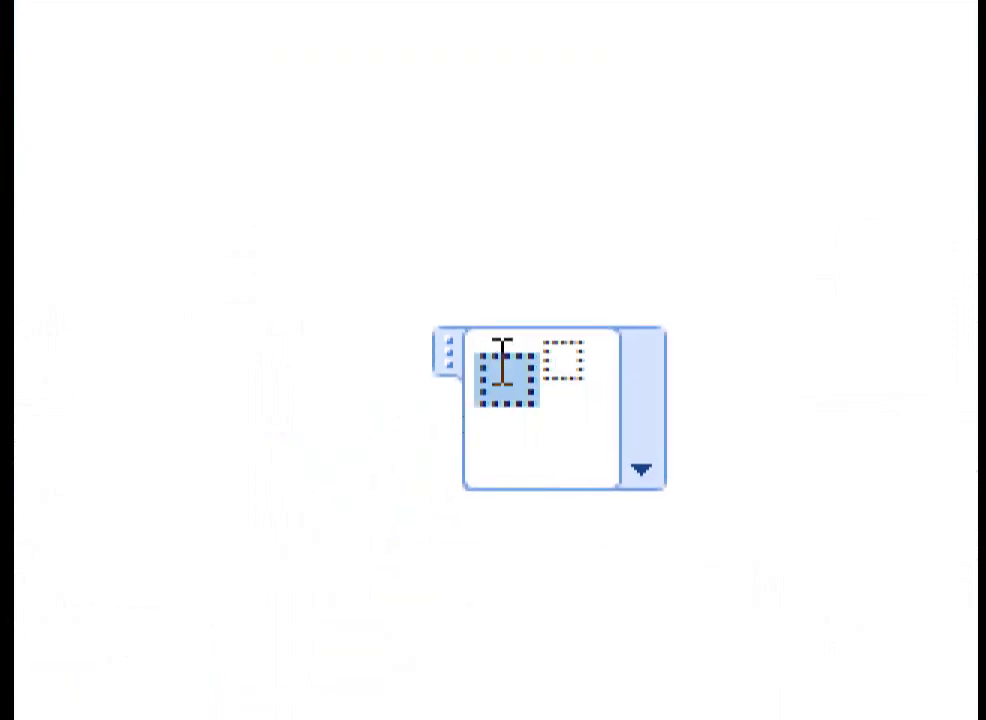
pyautogui.write('3')
pyautogui.click(502, 360)
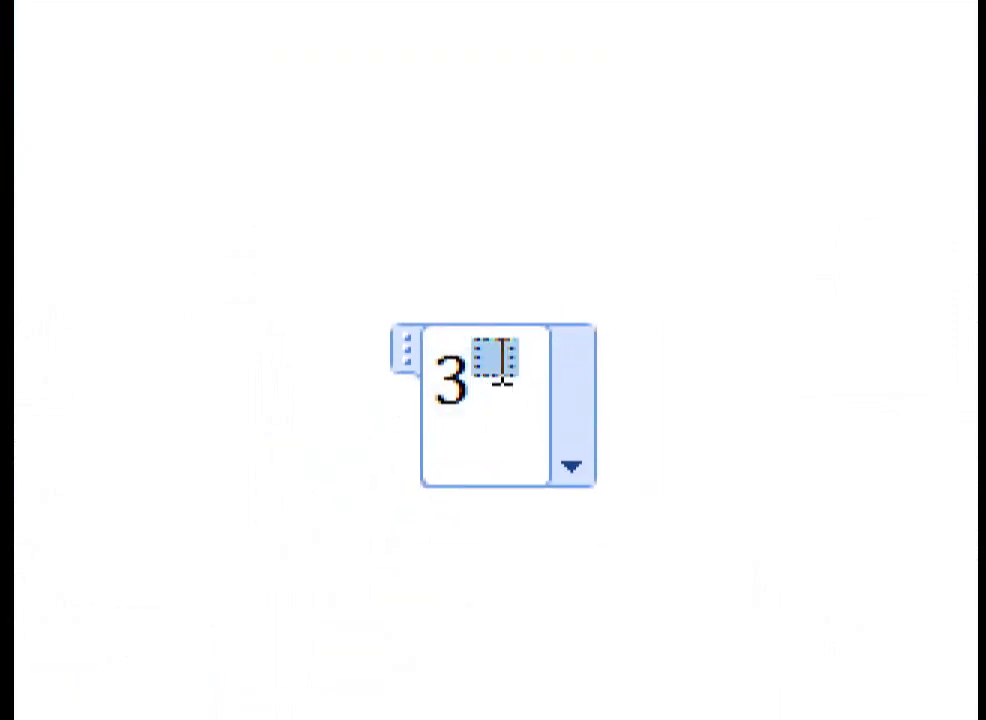
pyautogui.write('2')
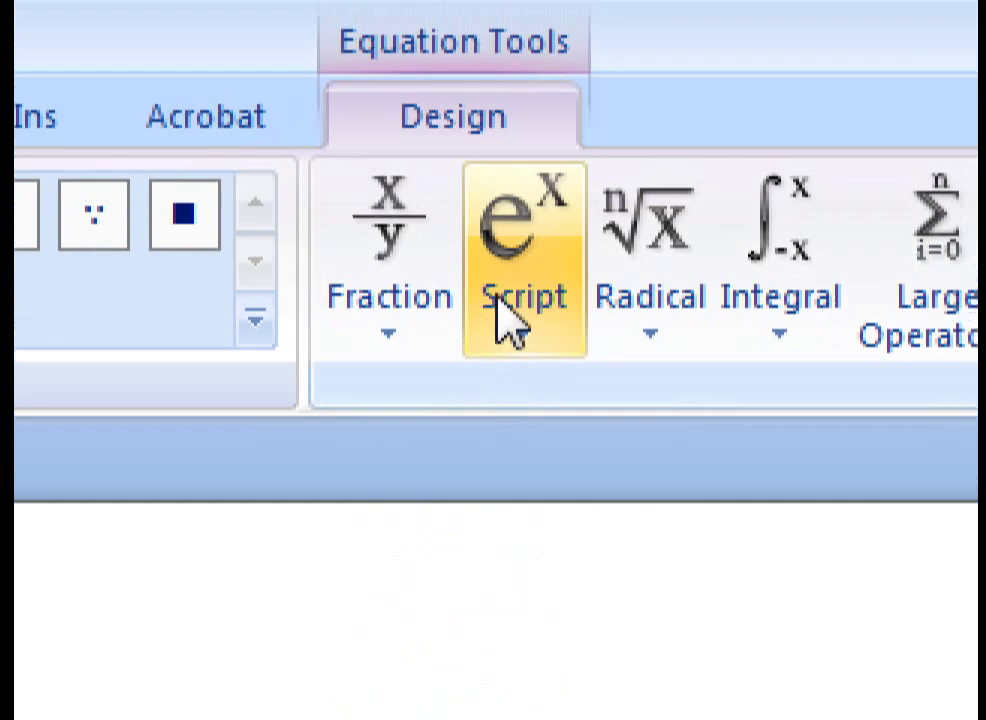
# Type 3^2 in linear form to build a second 3².
pyautogui.click(500, 305)
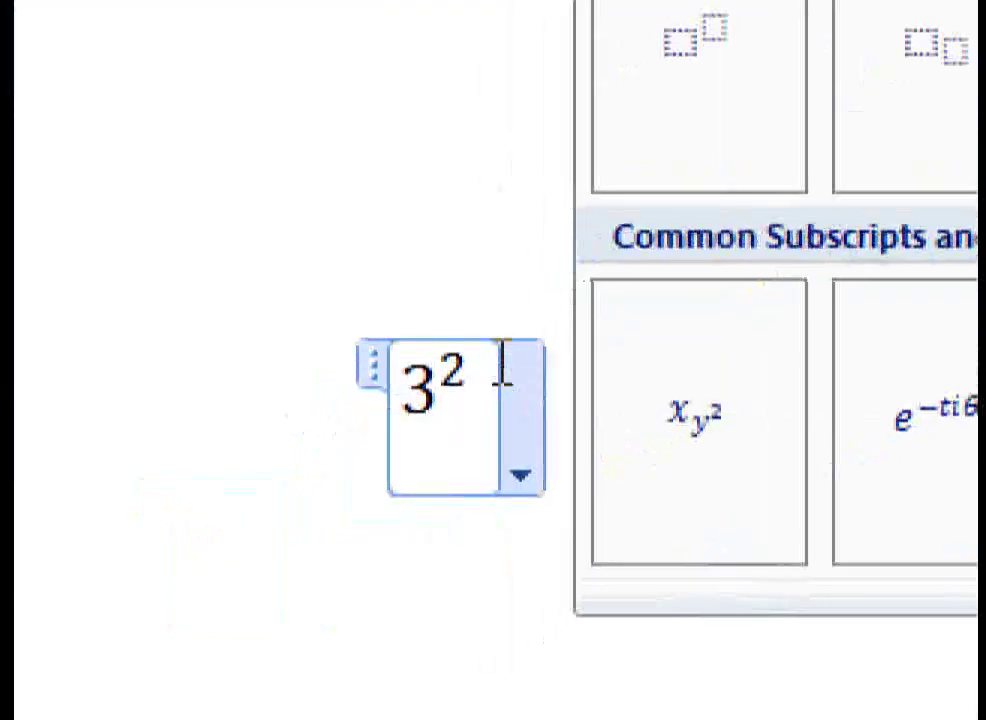
pyautogui.click(502, 365)
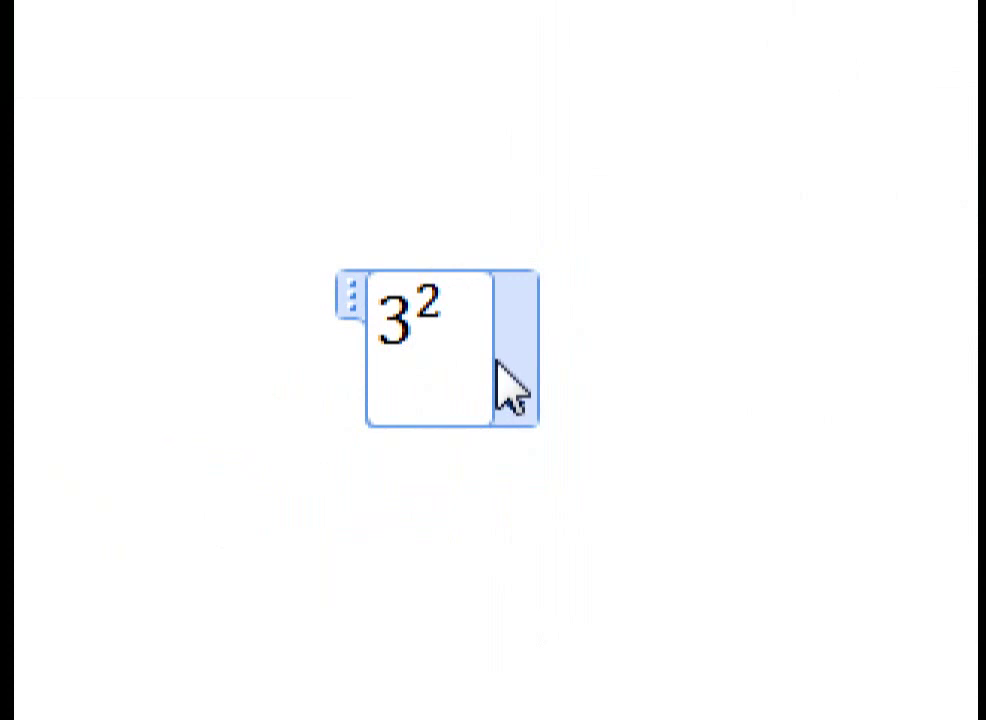
pyautogui.write(' 3')
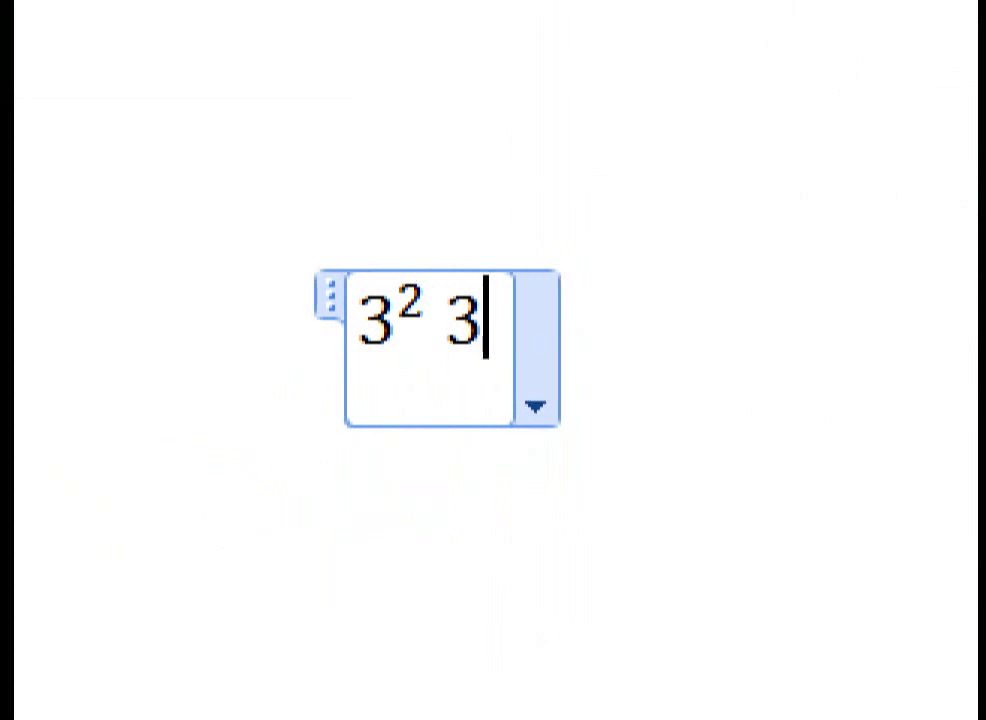
pyautogui.write('^')
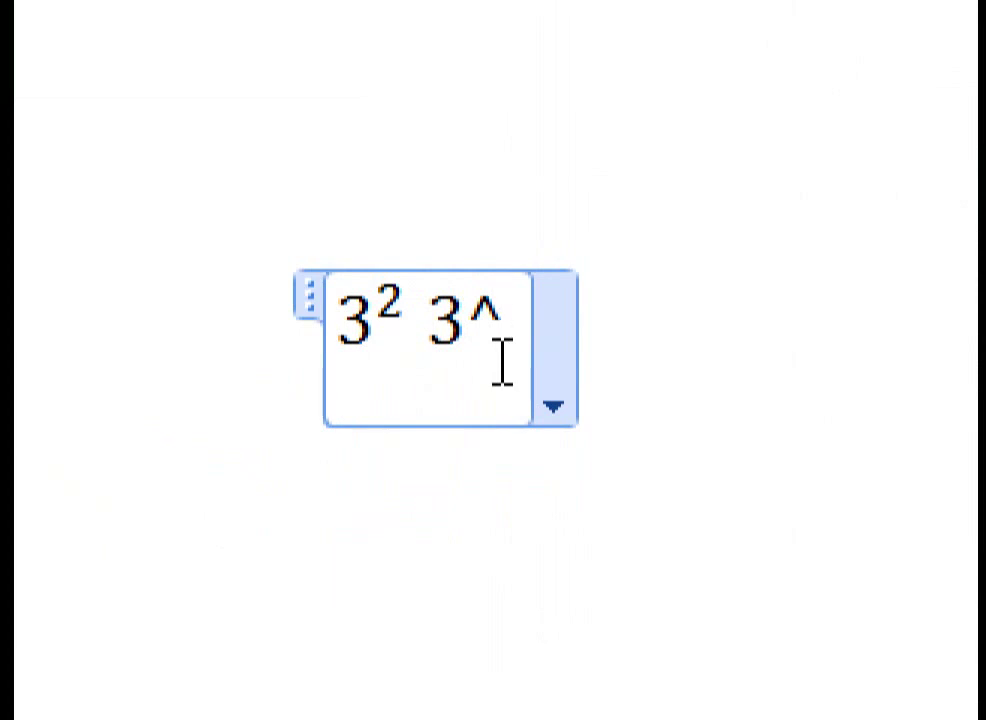
pyautogui.write('2')
pyautogui.press('space')
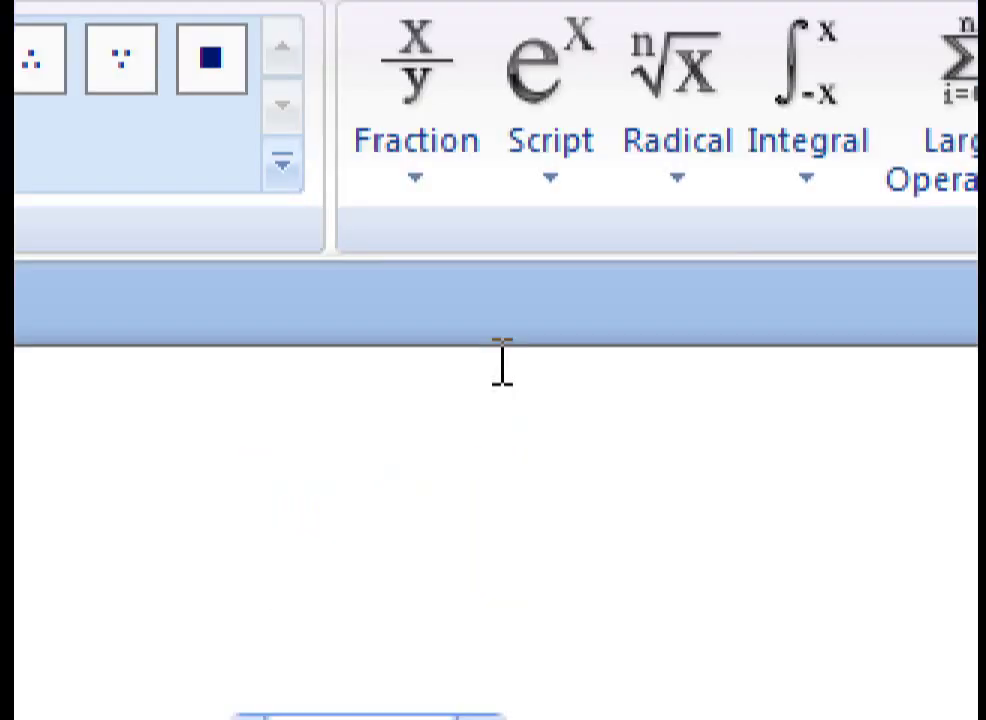
# Insert a subscript layout after 3² 3² and fill it as 3₃.
pyautogui.click(500, 338)
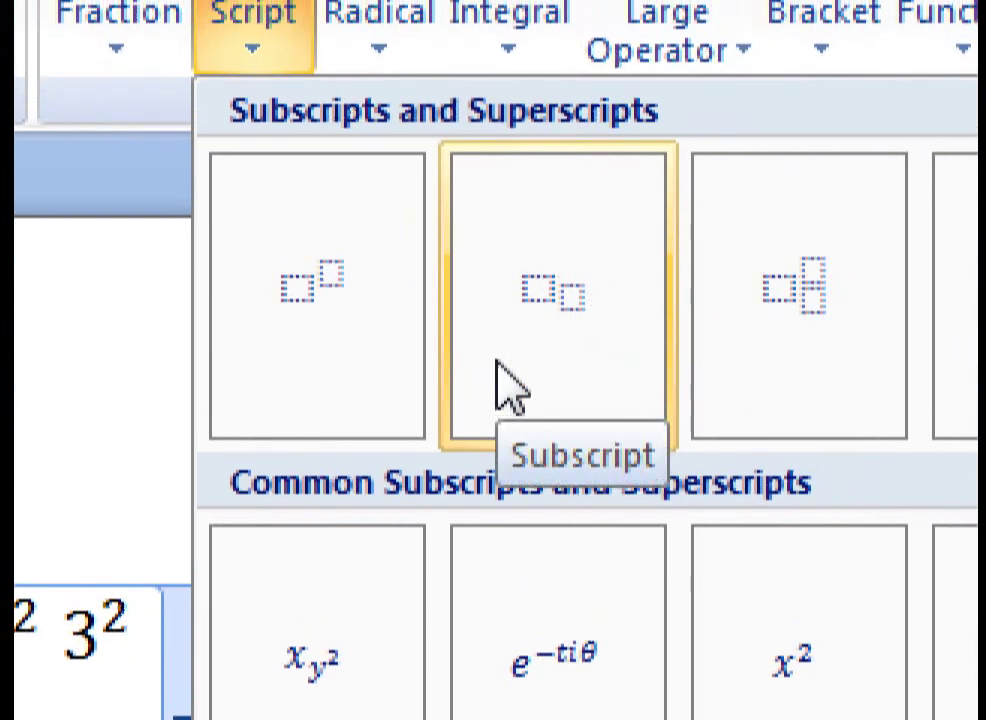
pyautogui.click(497, 362)
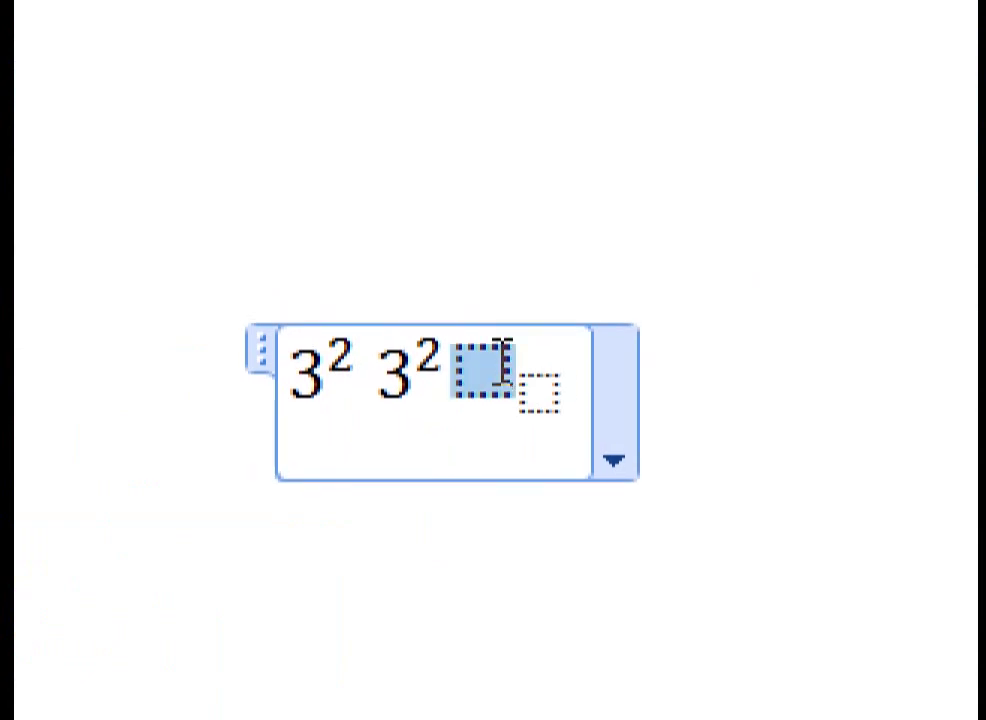
pyautogui.write('3')
pyautogui.click(502, 362)
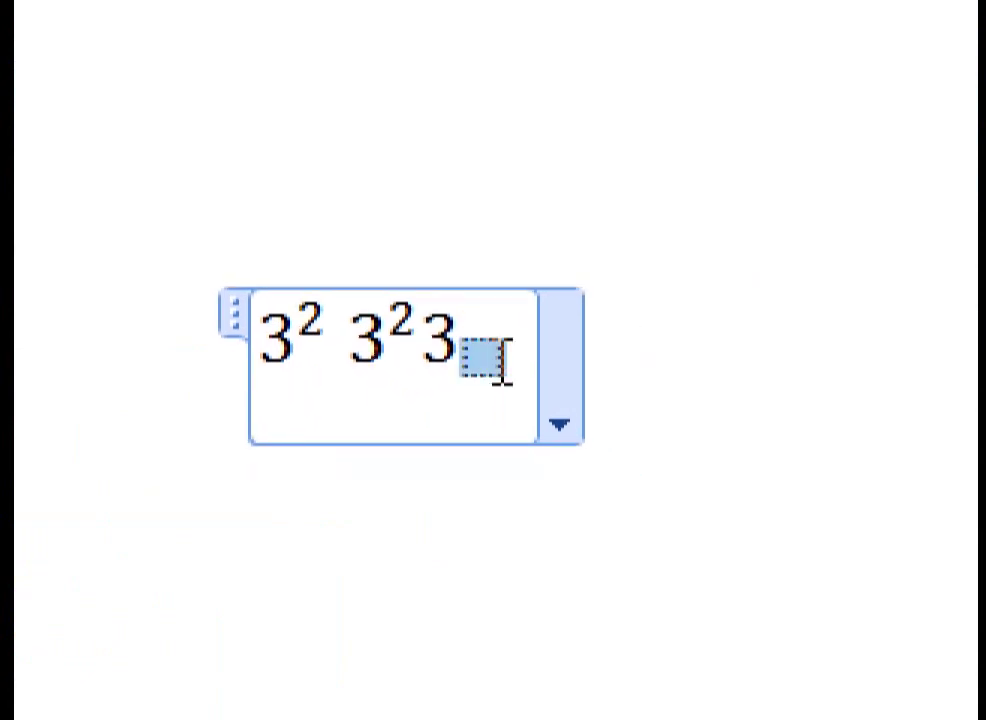
pyautogui.write('3')
pyautogui.click(500, 357)
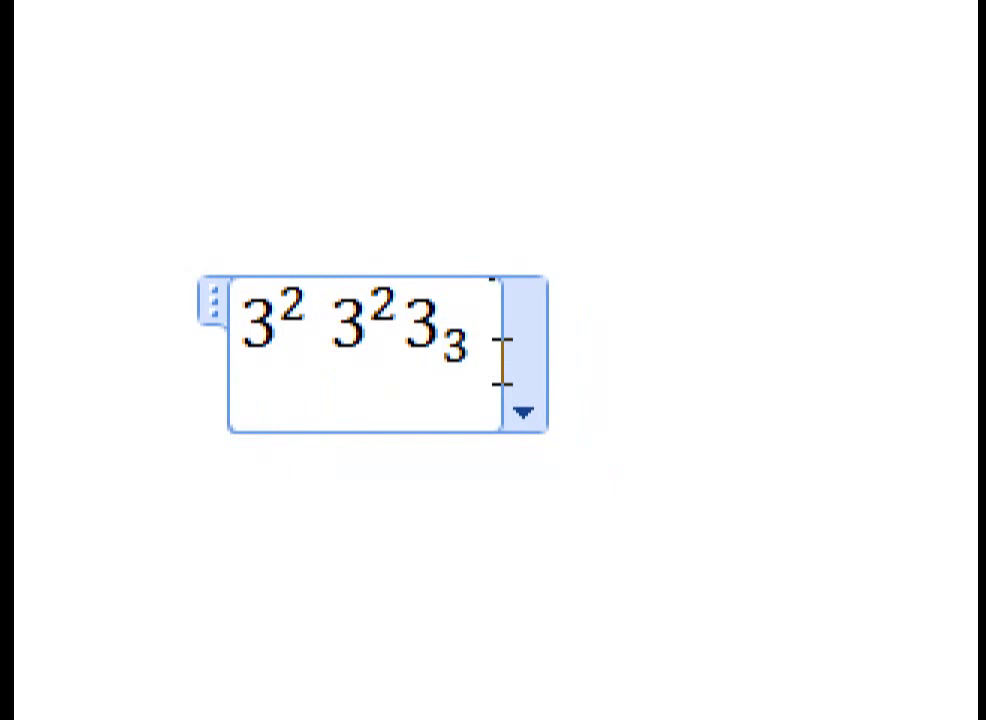
# Type 3_2 linearly to add the subscript term 3₂.
pyautogui.write('3_')
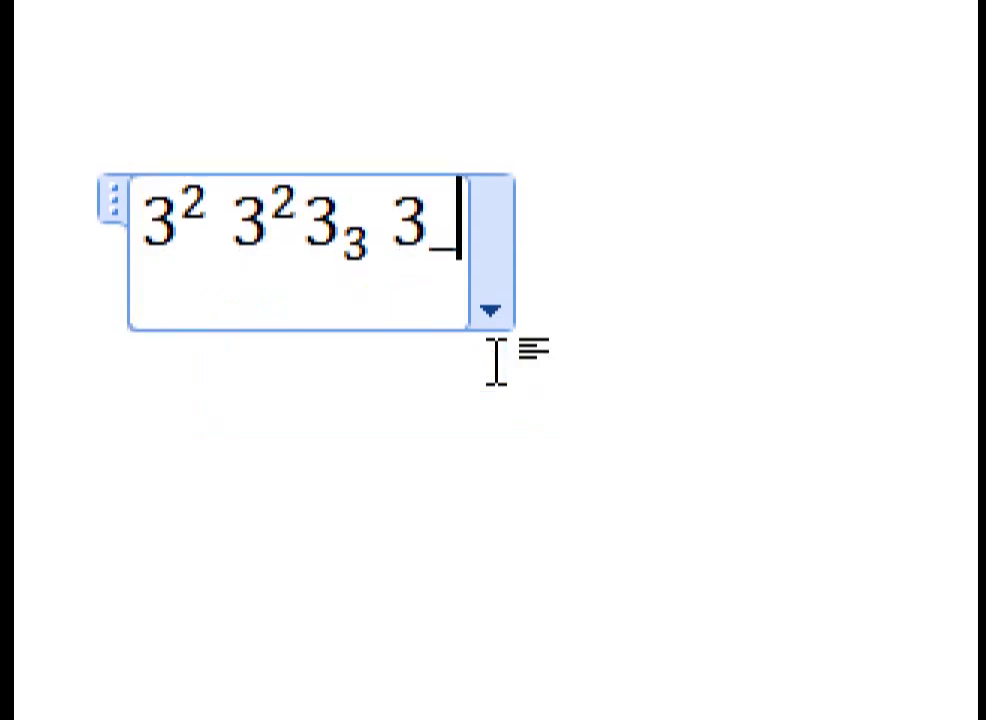
pyautogui.write('2')
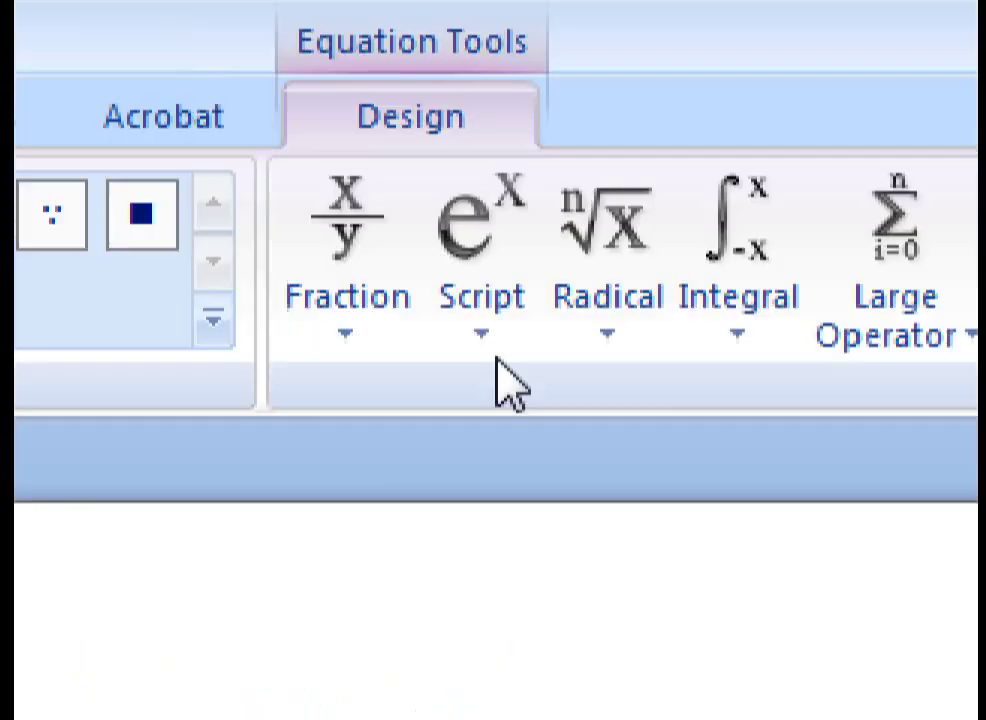
pyautogui.click(499, 330)
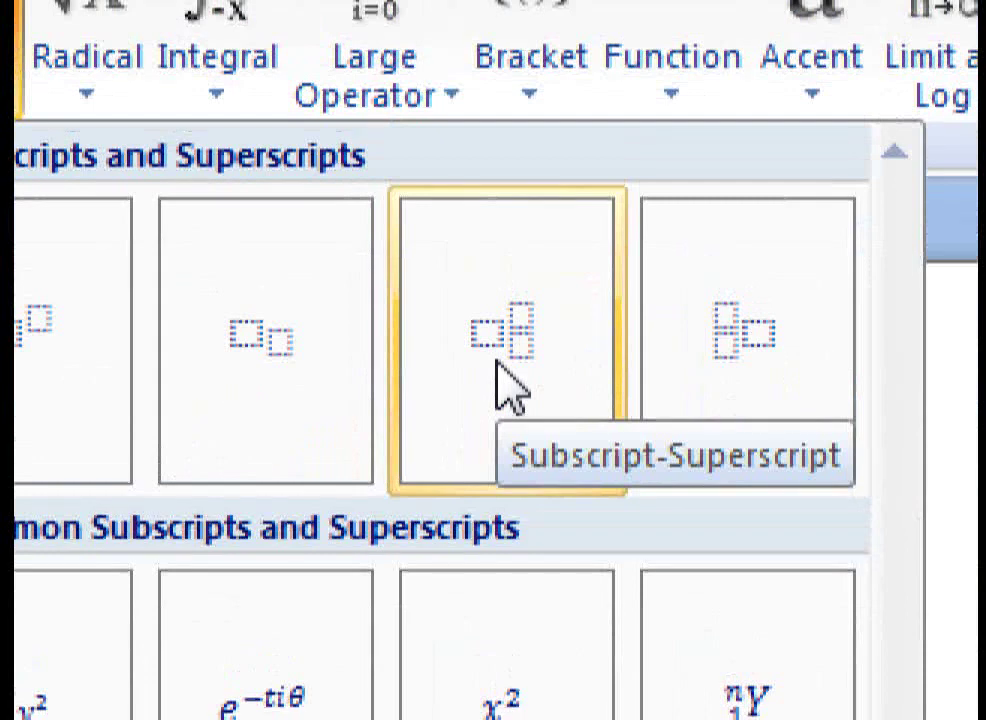
# Add a 3 with subscript 2 and superscript 2 after 3₂ using the Subscript-Superscript layout.
pyautogui.click(499, 372)
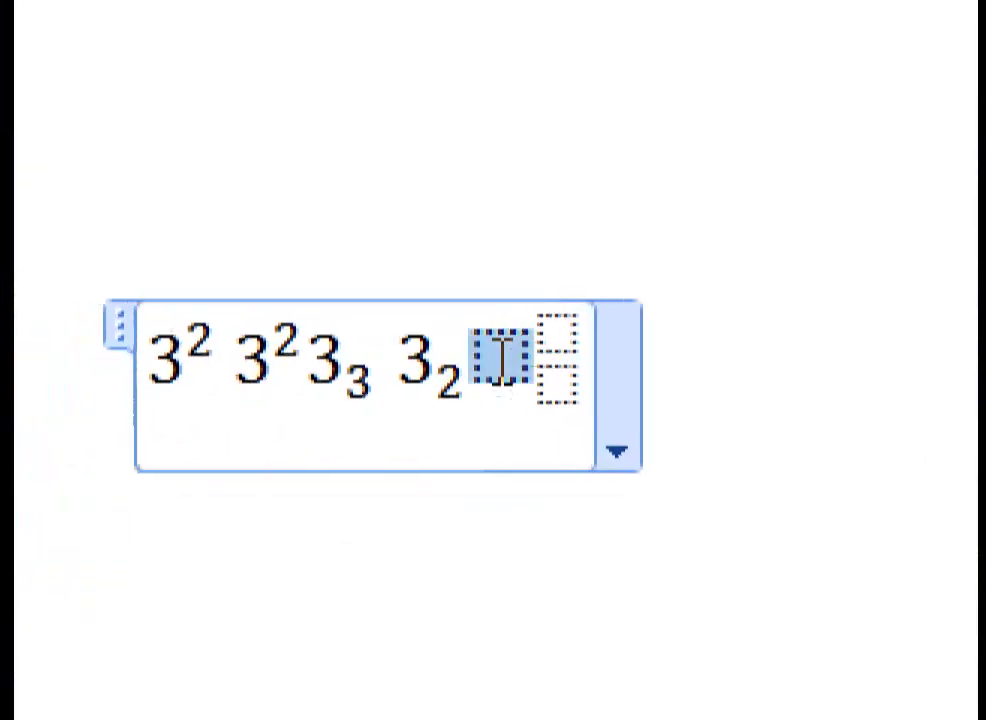
pyautogui.write('3')
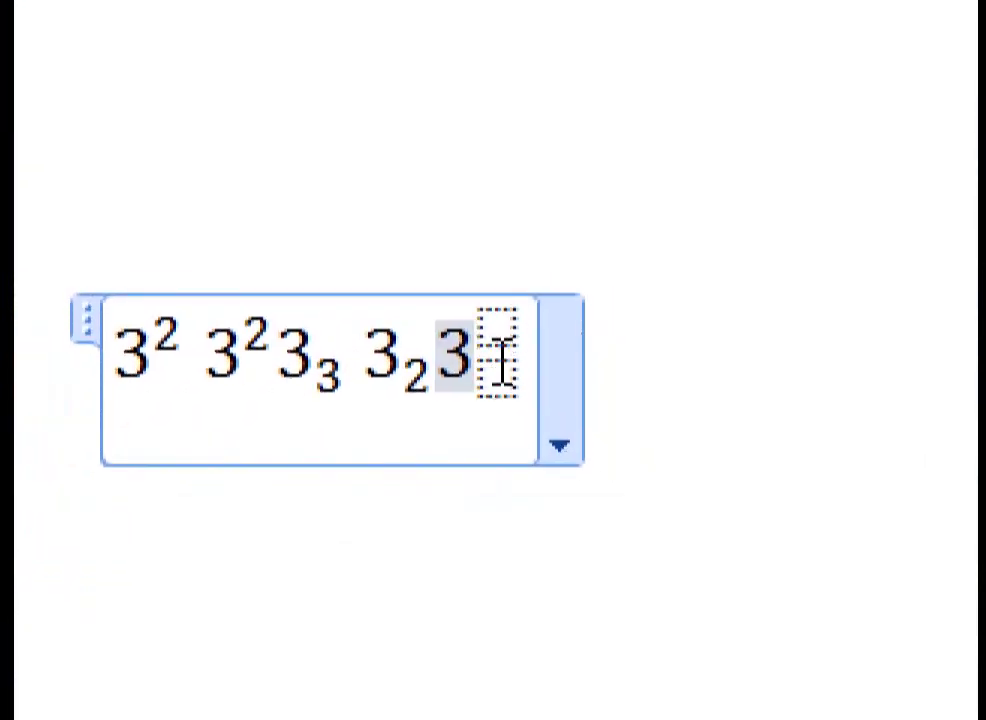
pyautogui.click(501, 368)
pyautogui.click(500, 345)
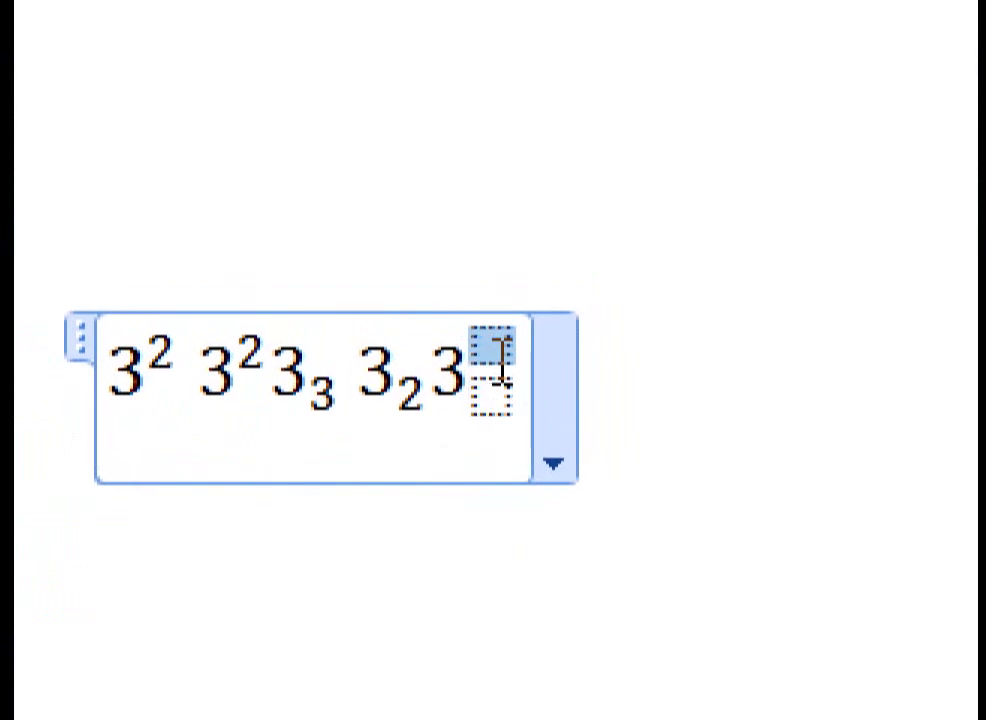
pyautogui.write('2')
pyautogui.click(497, 395)
pyautogui.write('22')
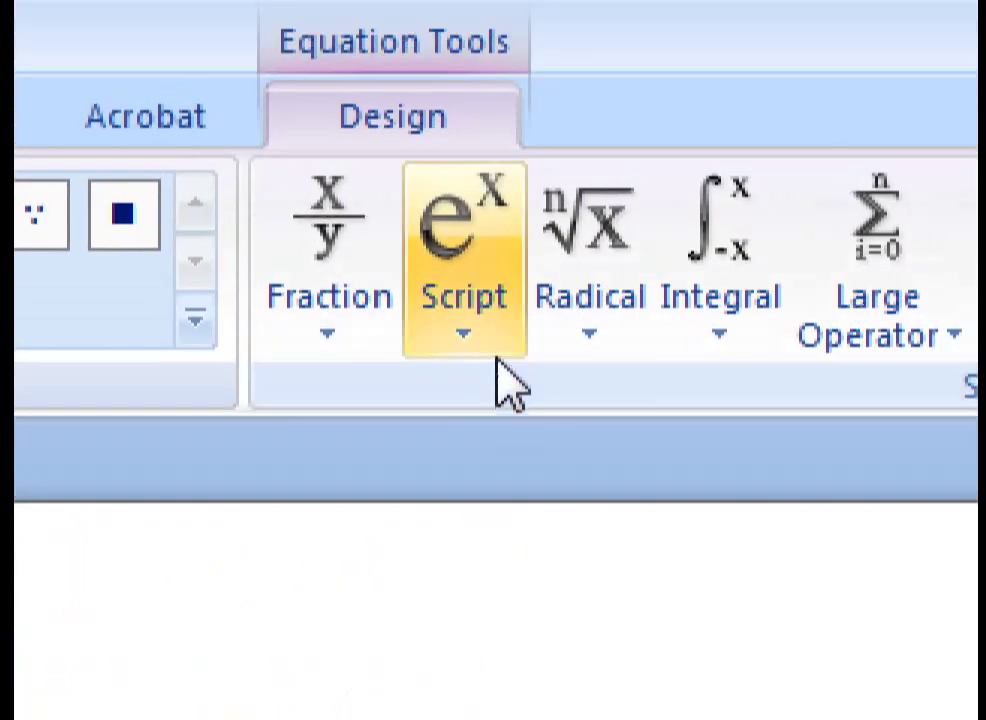
pyautogui.click(506, 385)
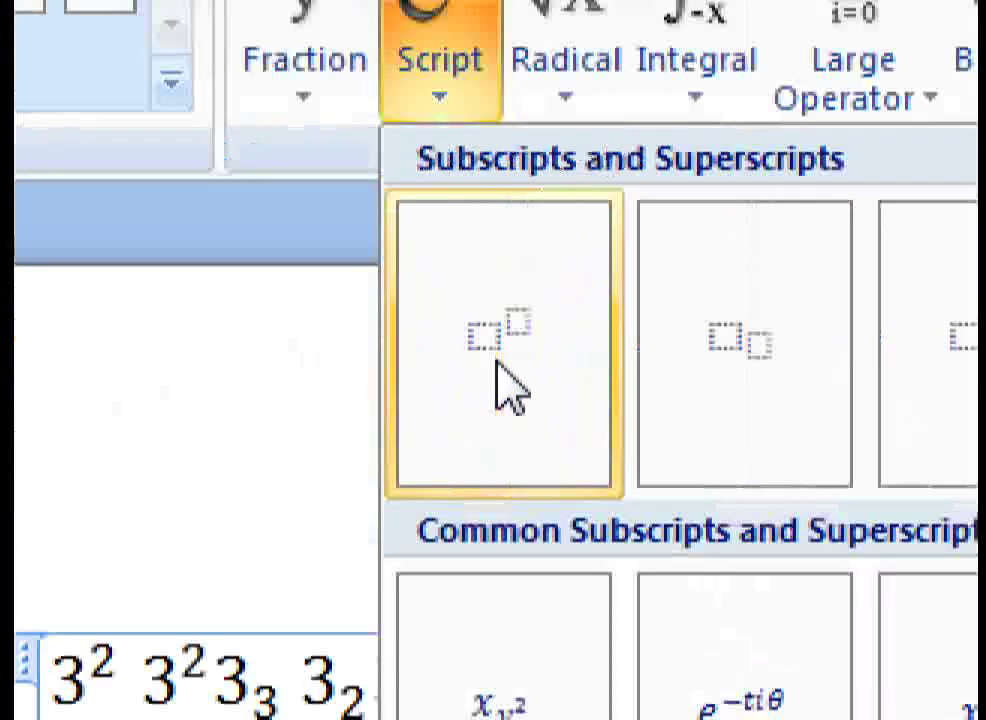
pyautogui.click(497, 350)
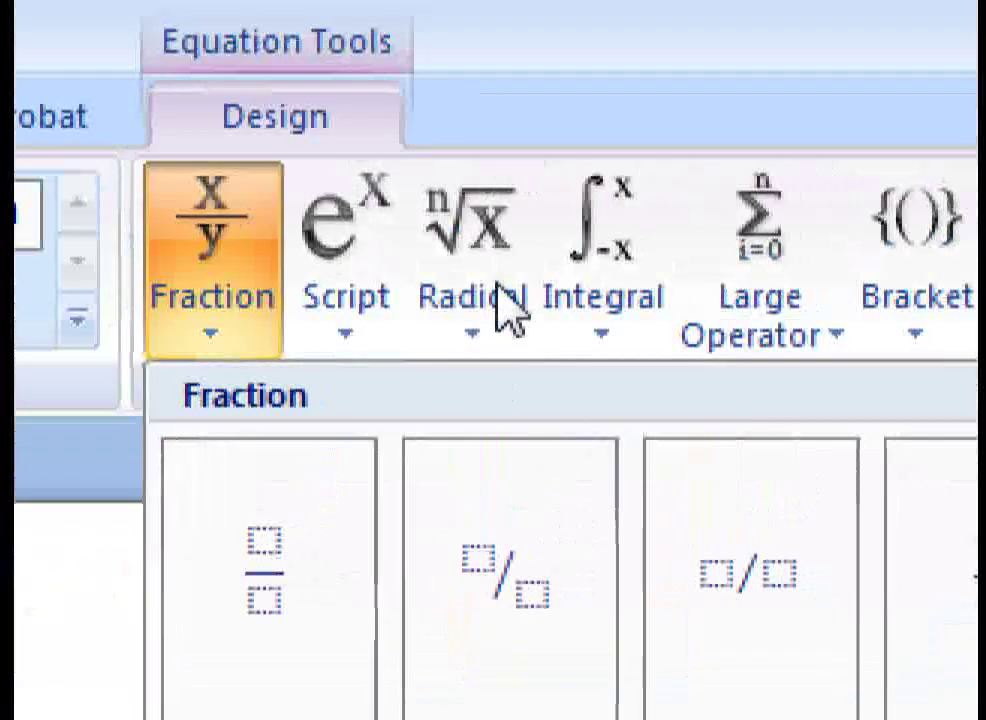
# Insert a square root and delete the earlier script terms.
pyautogui.click(510, 312)
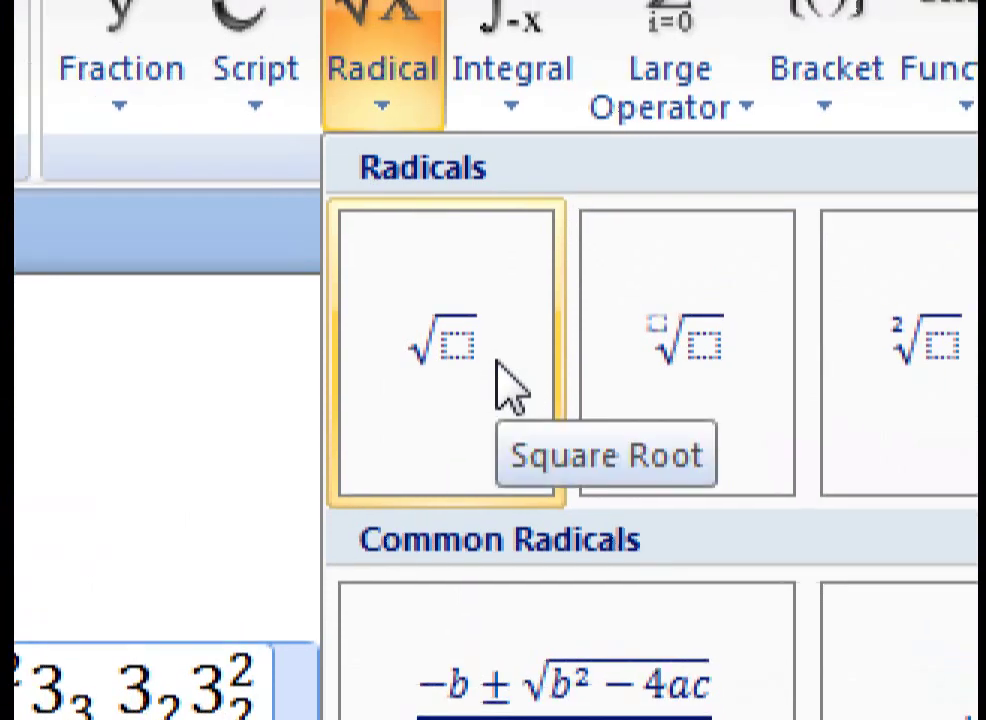
pyautogui.click(510, 385)
pyautogui.moveTo(795, 362); pyautogui.dragTo(415, 355)
pyautogui.press('Delete')
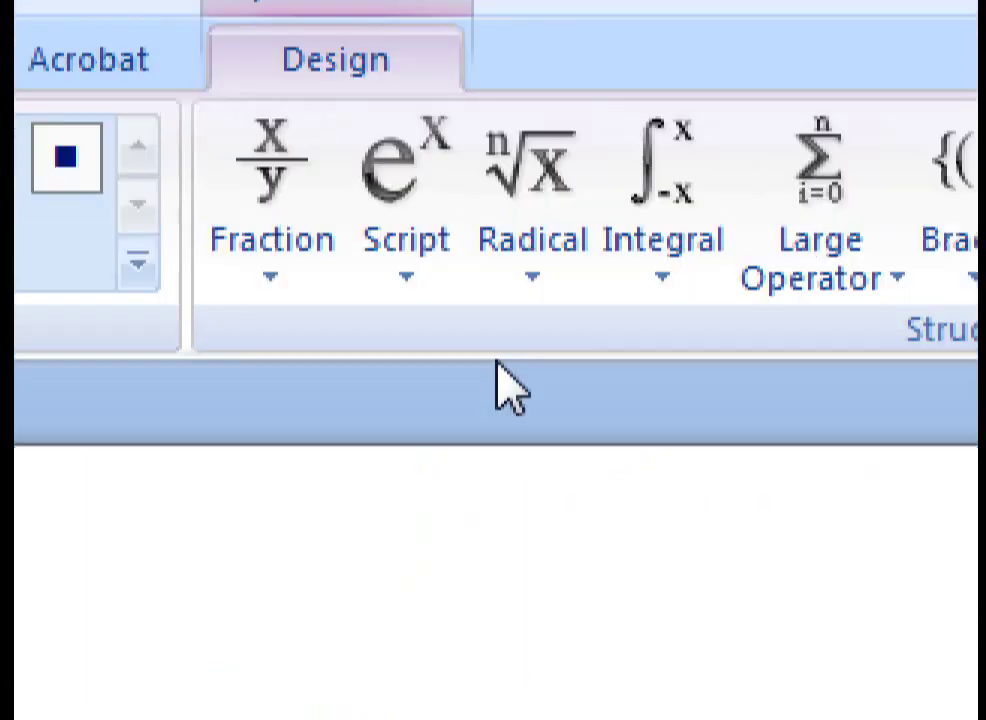
# Build √2 √2: one square root from the Radical gallery, one typed as \sqrt 2.
pyautogui.click(505, 322)
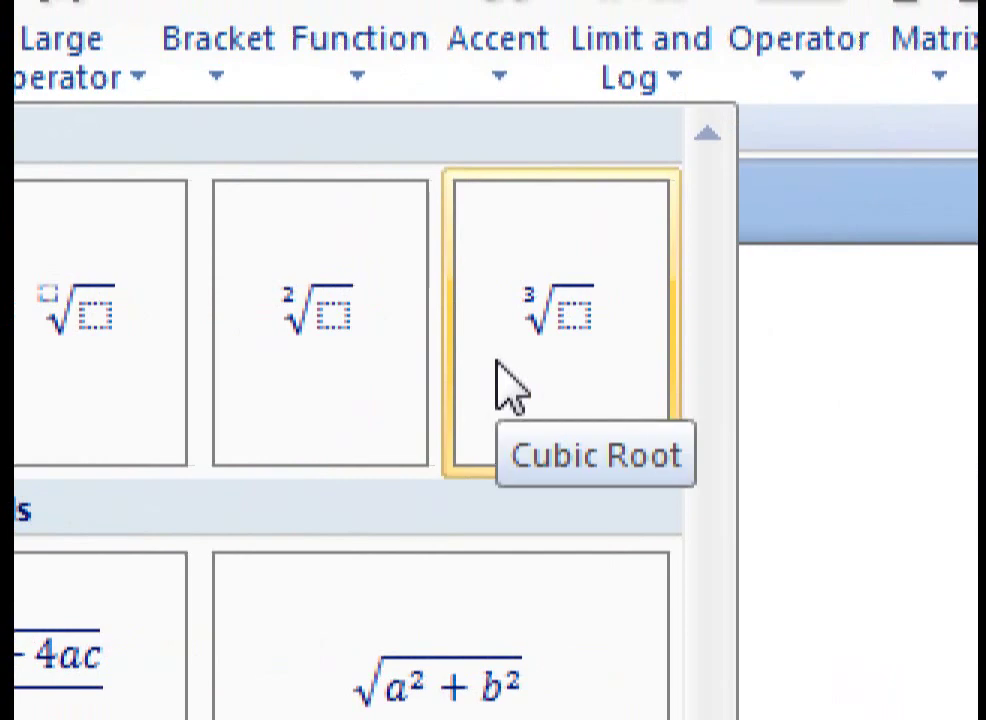
pyautogui.click(508, 385)
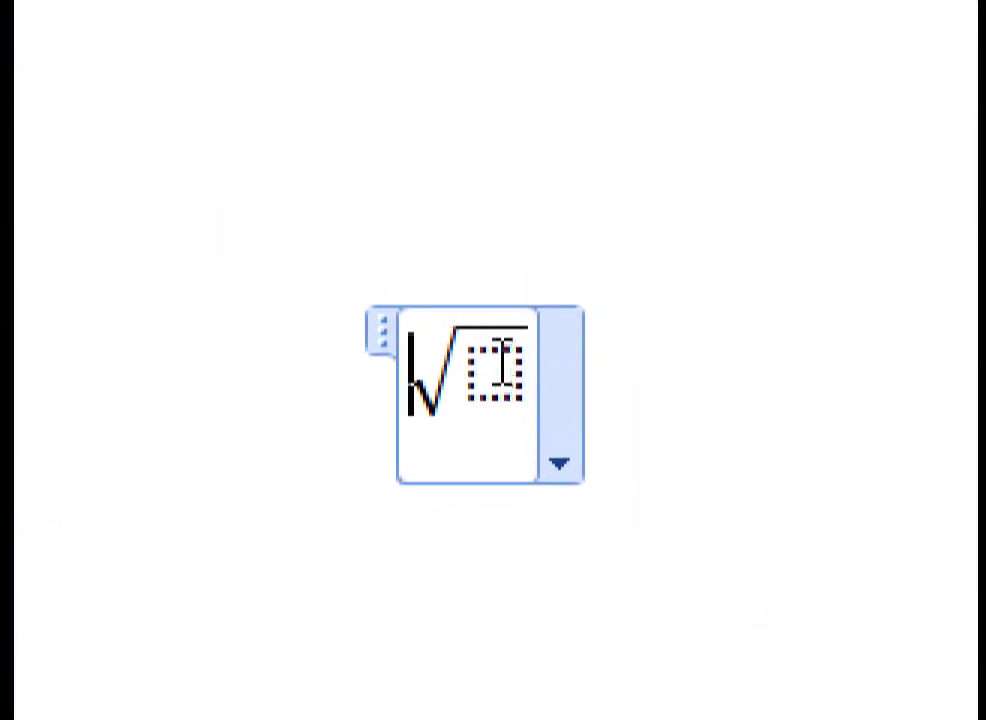
pyautogui.click(502, 370)
pyautogui.write('2')
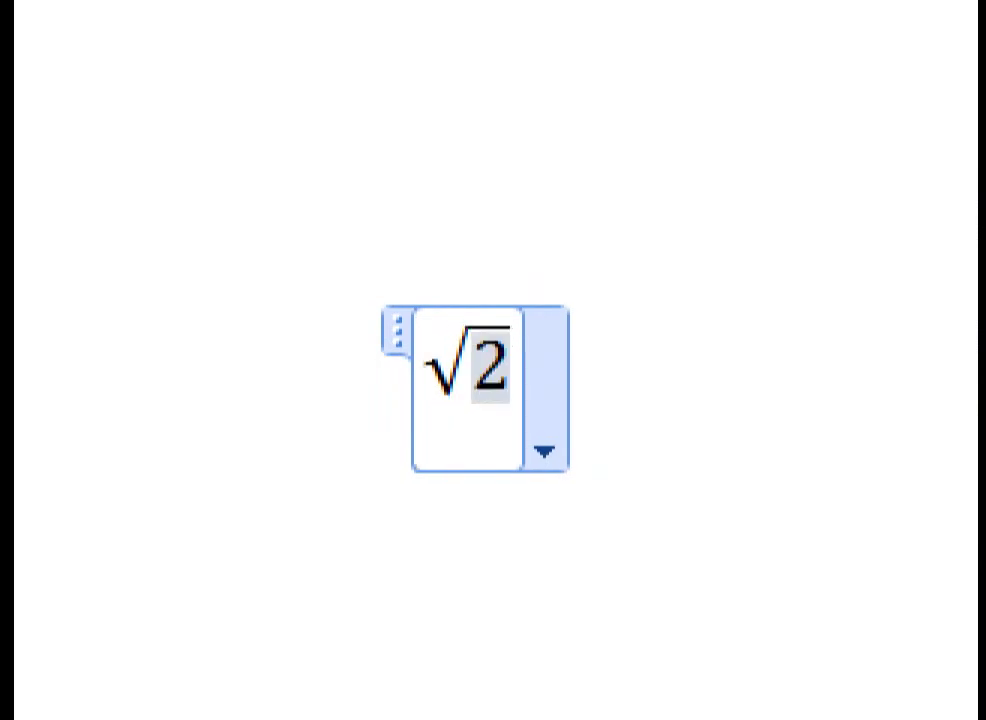
pyautogui.press('Right')
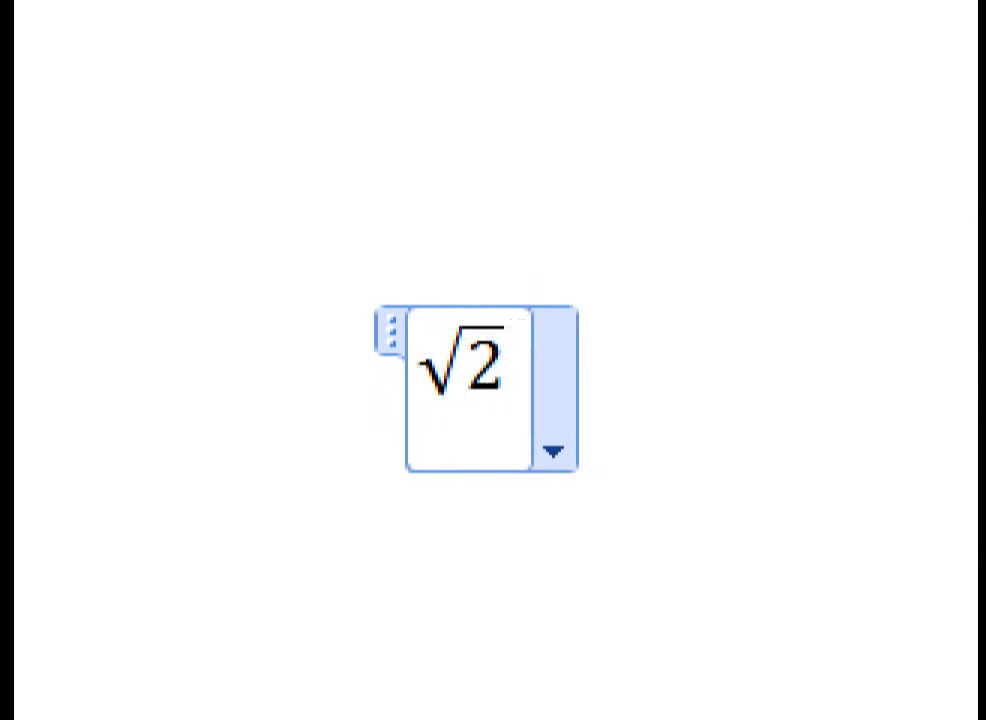
pyautogui.write(' \\s')
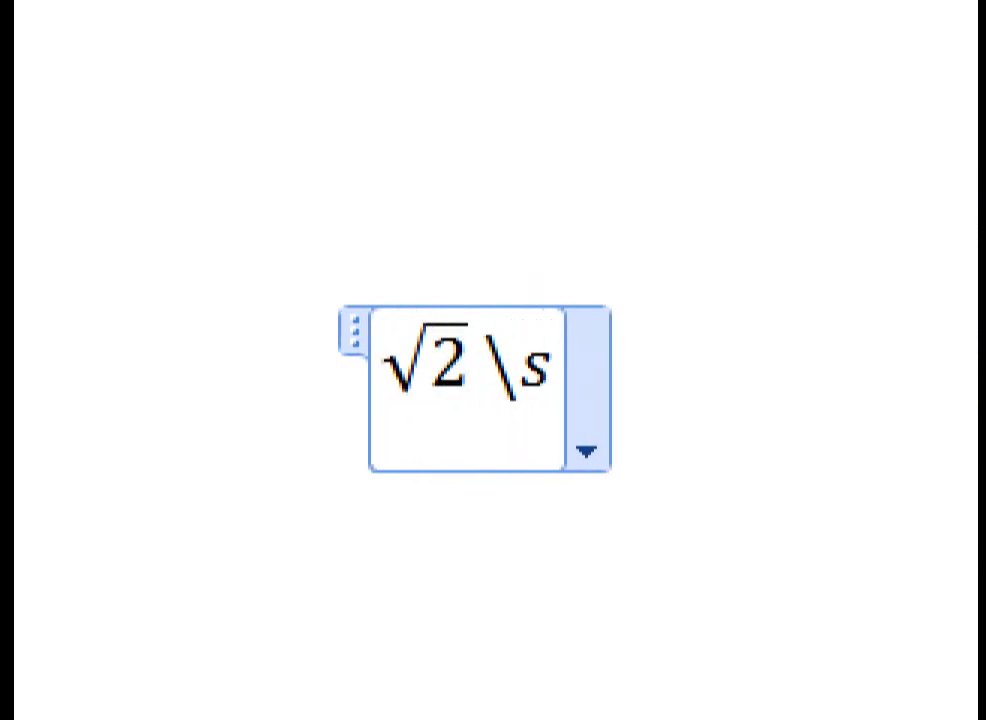
pyautogui.write('qrt')
pyautogui.press('space')
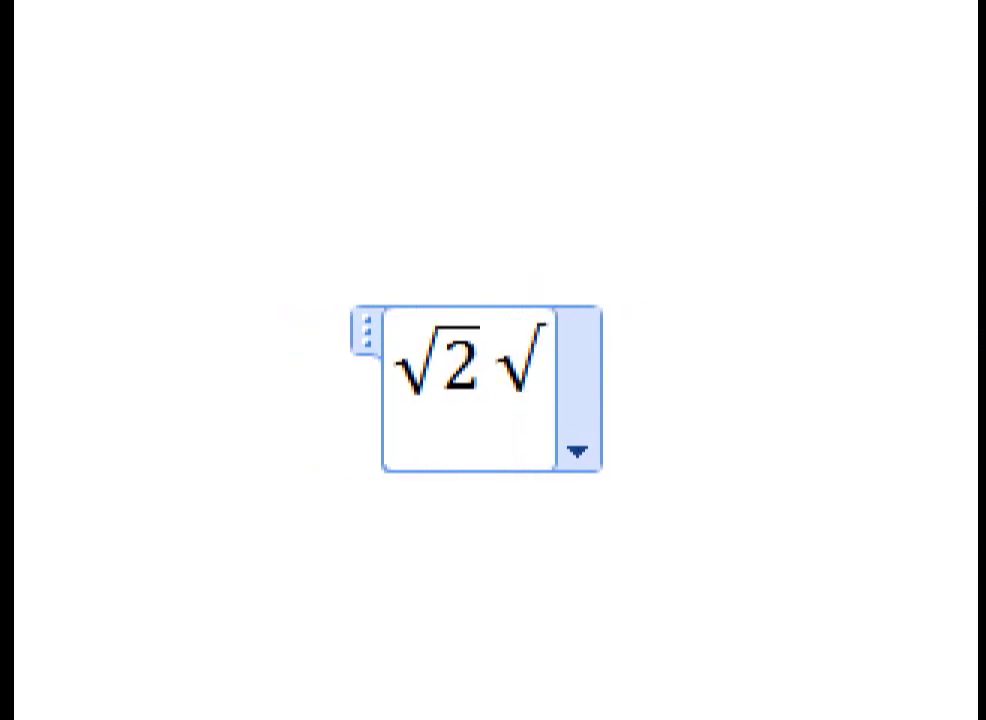
pyautogui.write('2')
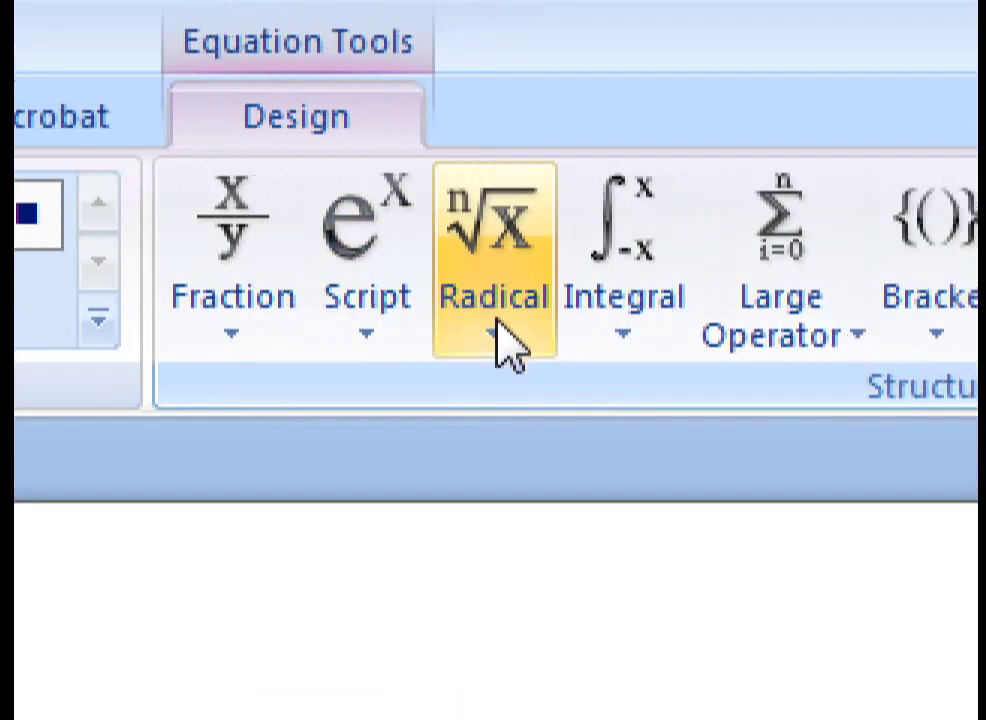
# Insert an indexed radical after √2 √2 with index 2 and radicand 4, giving ²√4.
pyautogui.click(440, 300)
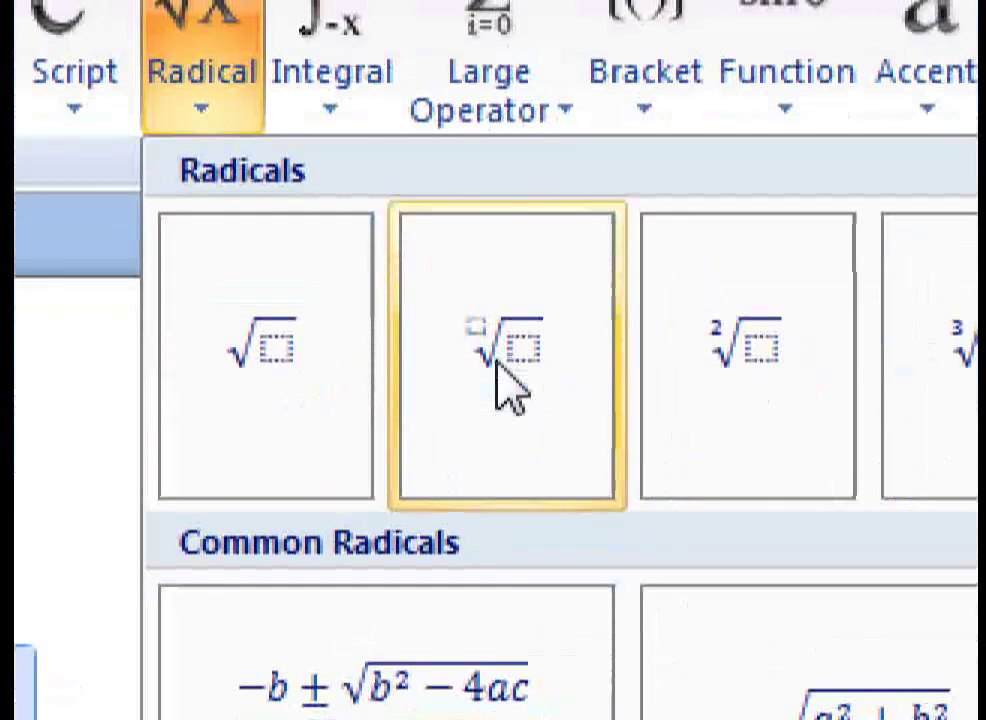
pyautogui.click(732, 560)
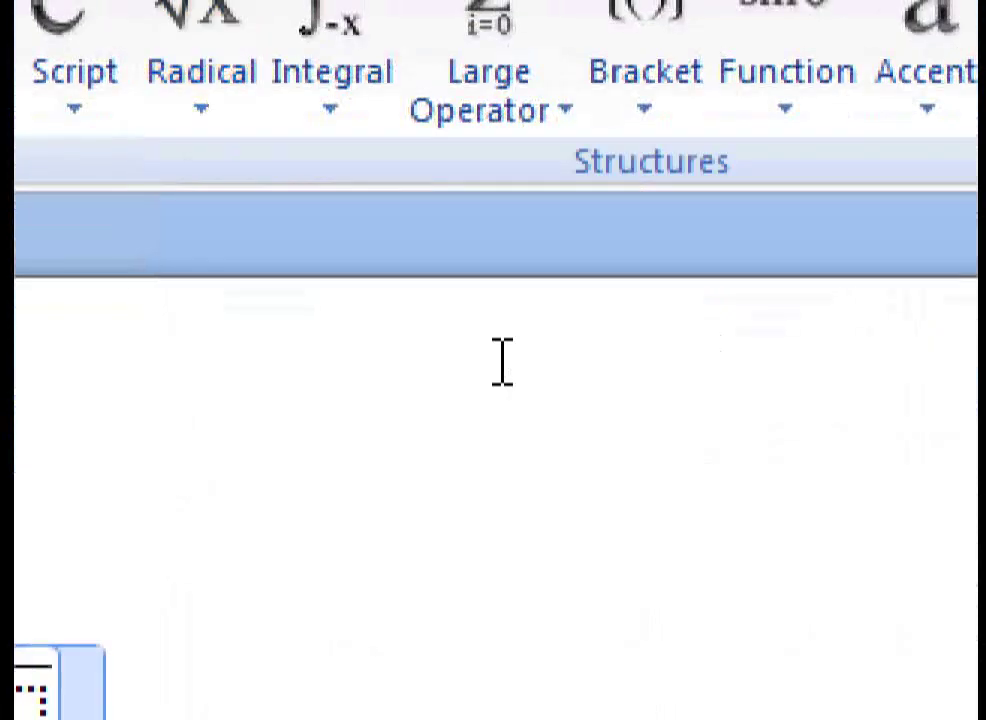
pyautogui.click(497, 360)
pyautogui.write('2 √2 ²√')
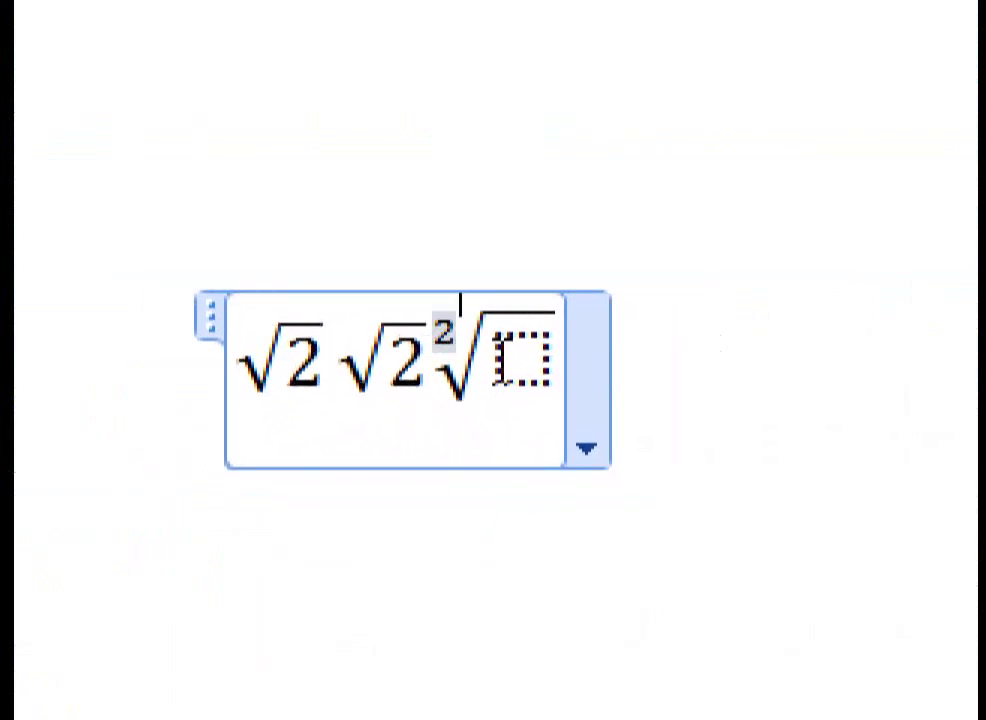
pyautogui.click(500, 355)
pyautogui.write('4')
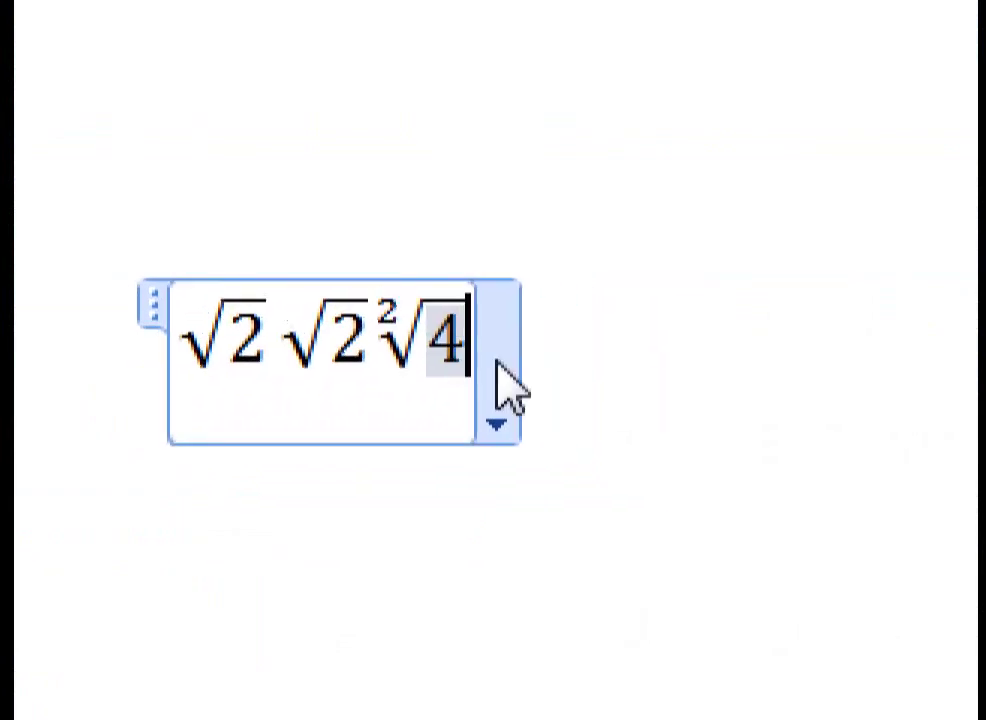
pyautogui.click(565, 440)
pyautogui.click(500, 385)
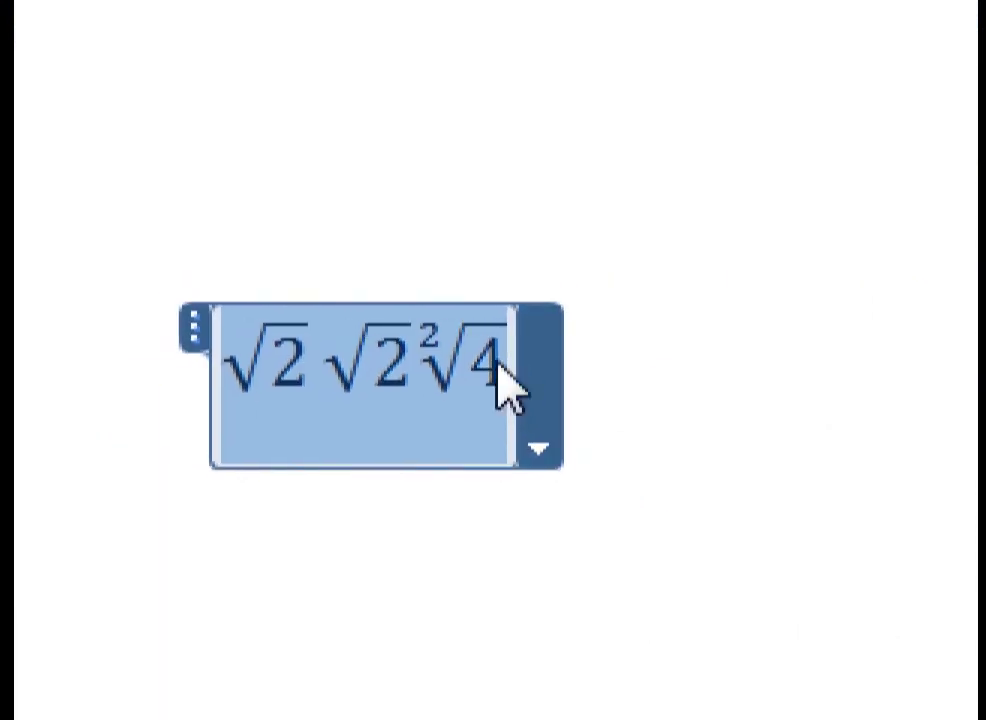
pyautogui.doubleClick(503, 368)
pyautogui.click(505, 368)
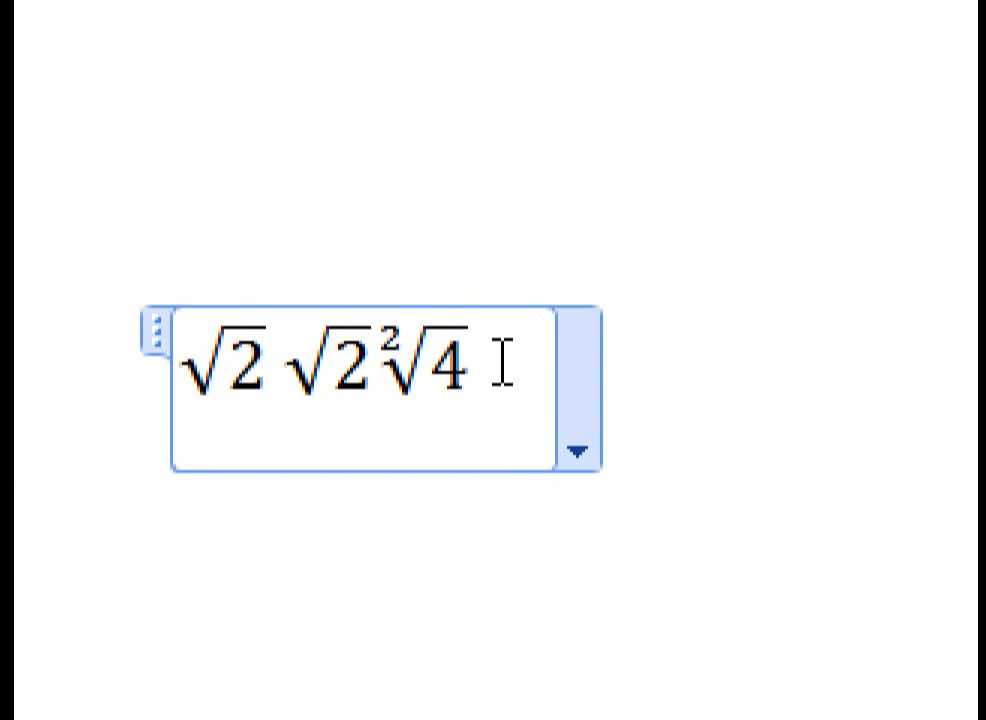
# Type 2\sqrt 3 as a trial, then delete the resulting √3 and the 2.
pyautogui.write('2\\s')
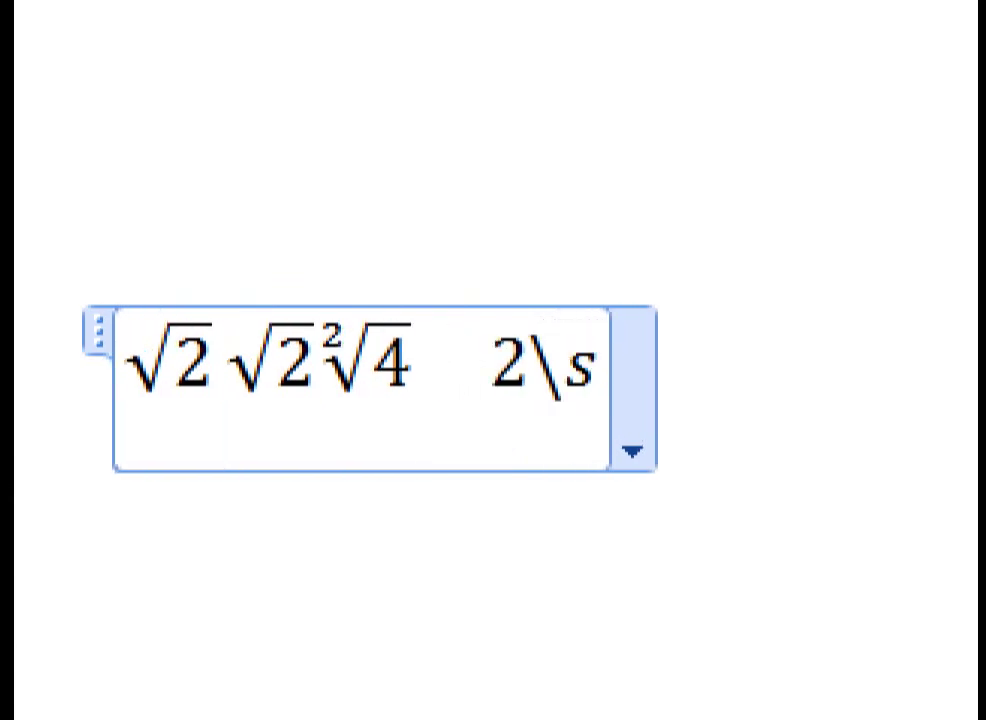
pyautogui.write('qrt ')
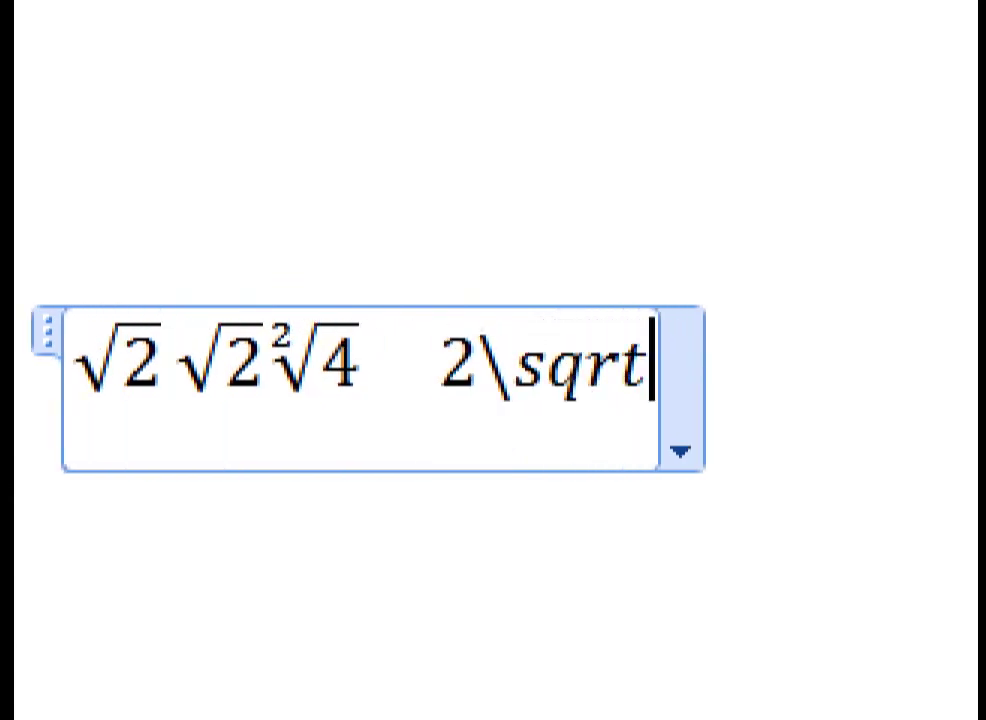
pyautogui.write('3')
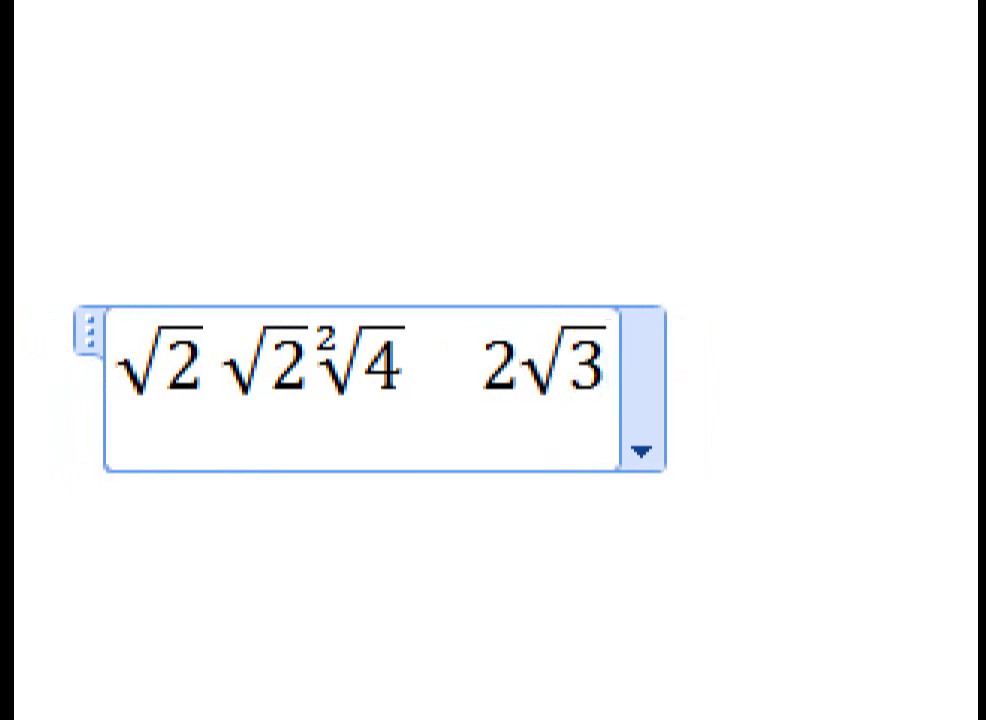
pyautogui.moveTo(606, 365); pyautogui.dragTo(502, 360)
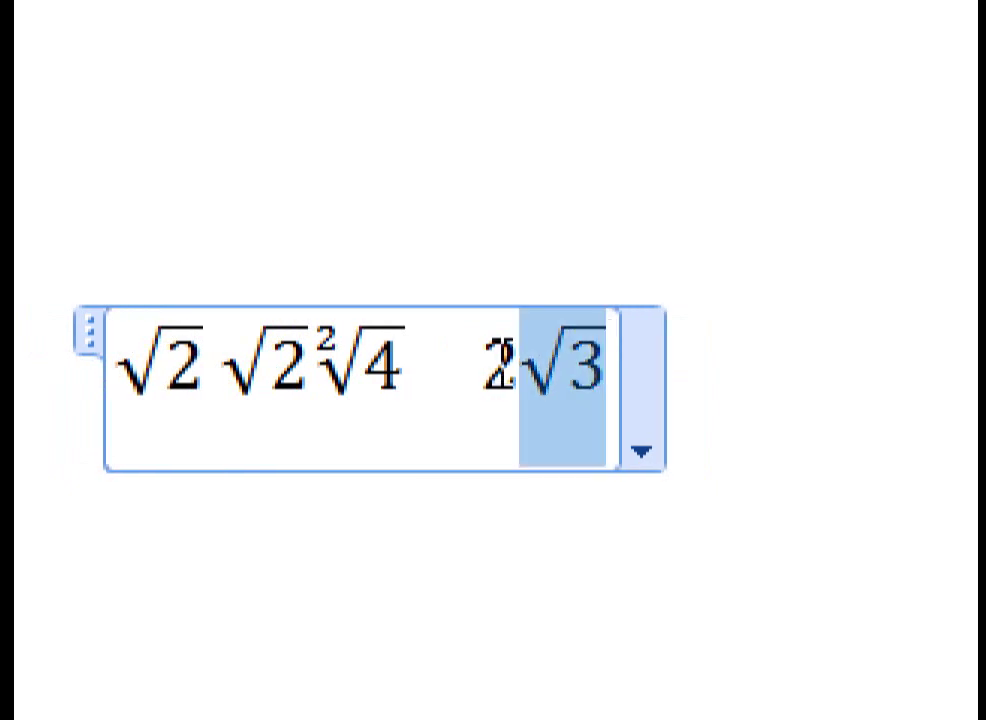
pyautogui.press('BackSpace')
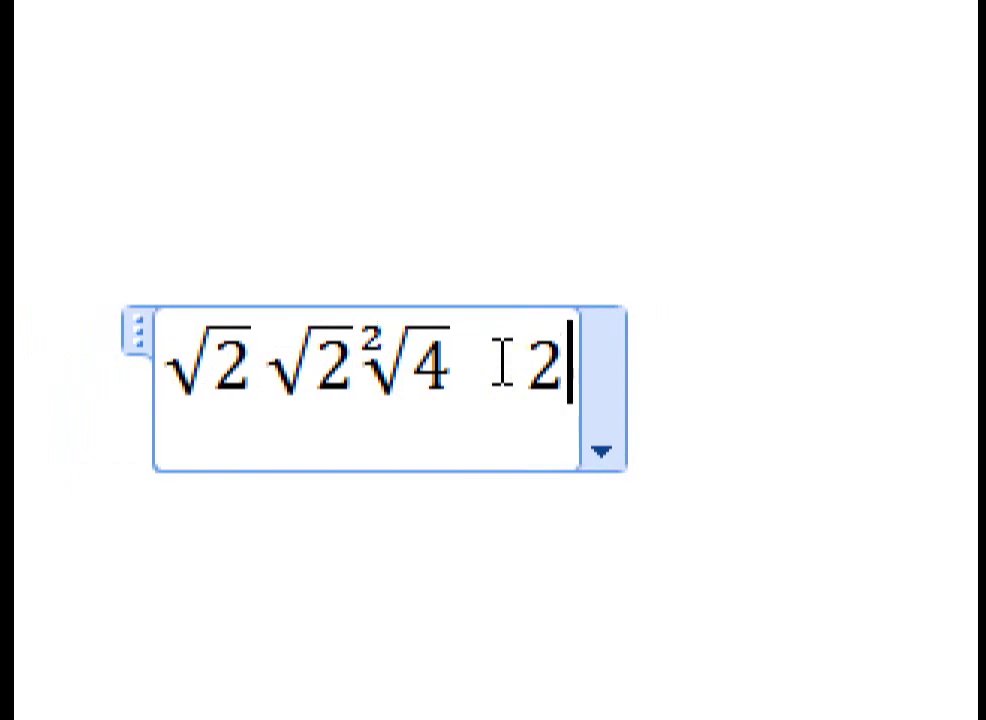
pyautogui.press('BackSpace')
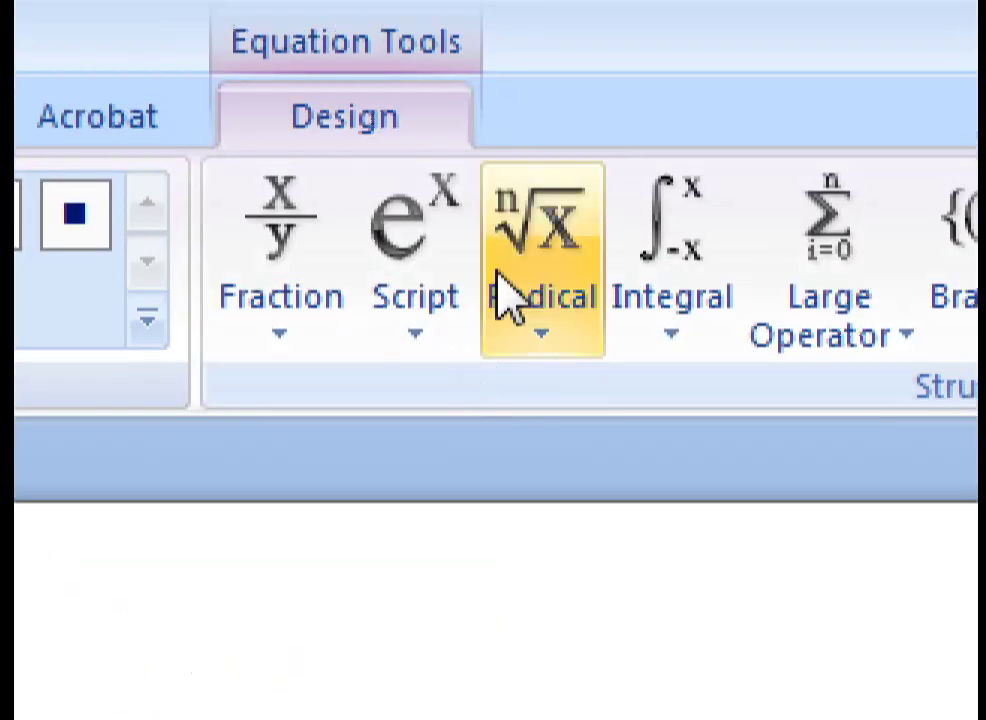
pyautogui.click(510, 295)
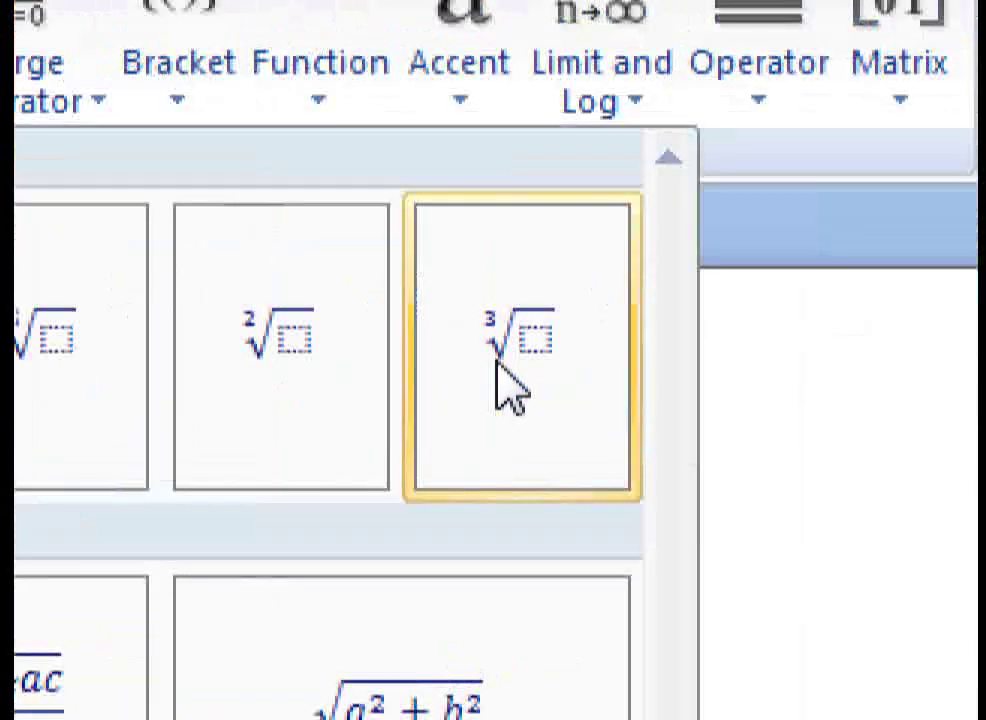
# Show ²√4 in linear form as √(2&4), then return it to professional display.
pyautogui.click(507, 385)
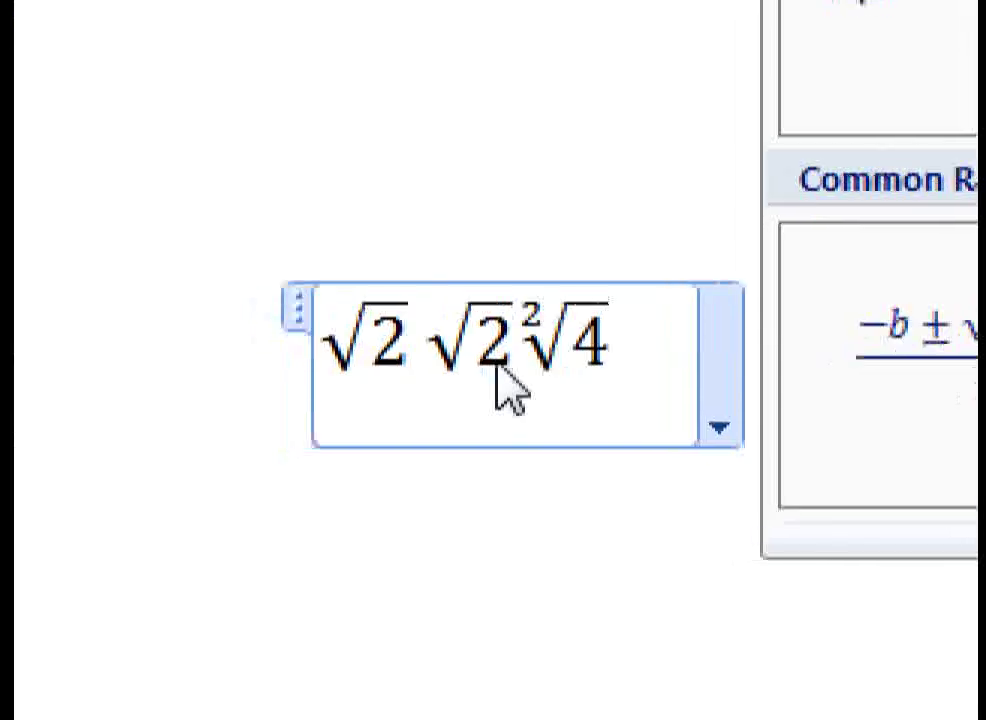
pyautogui.moveTo(462, 360); pyautogui.dragTo(503, 362)
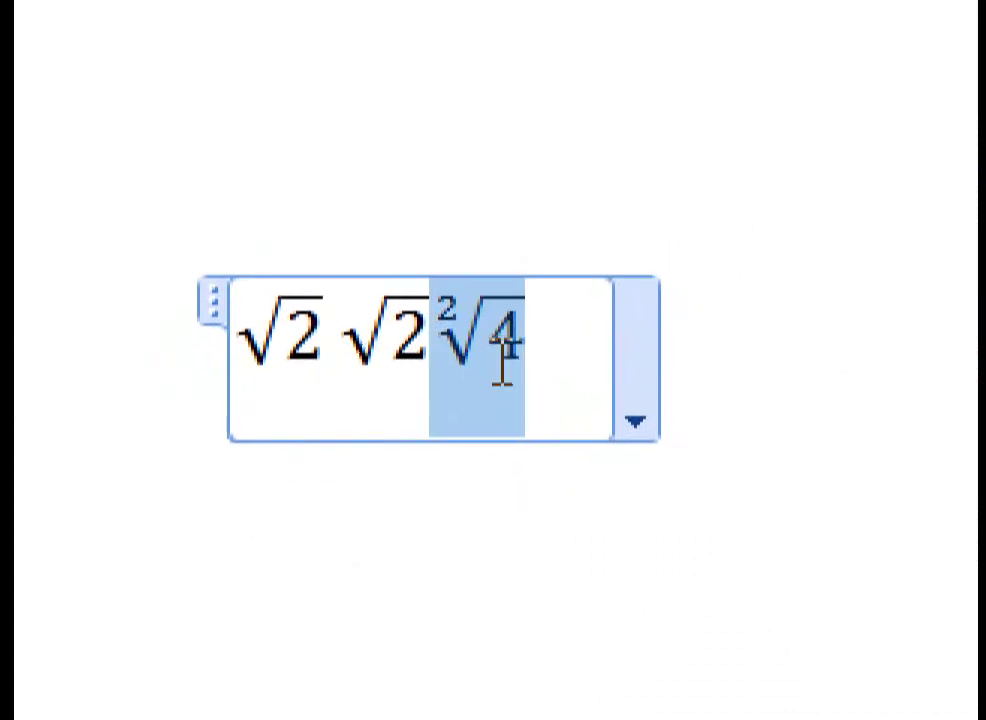
pyautogui.rightClick(503, 362)
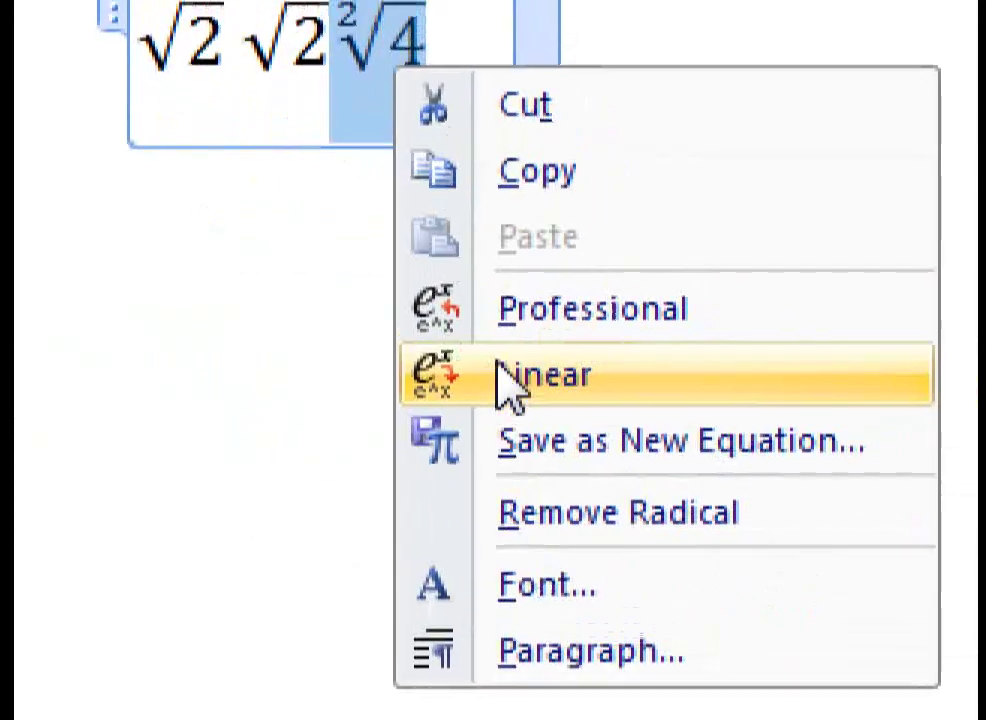
pyautogui.click(545, 375)
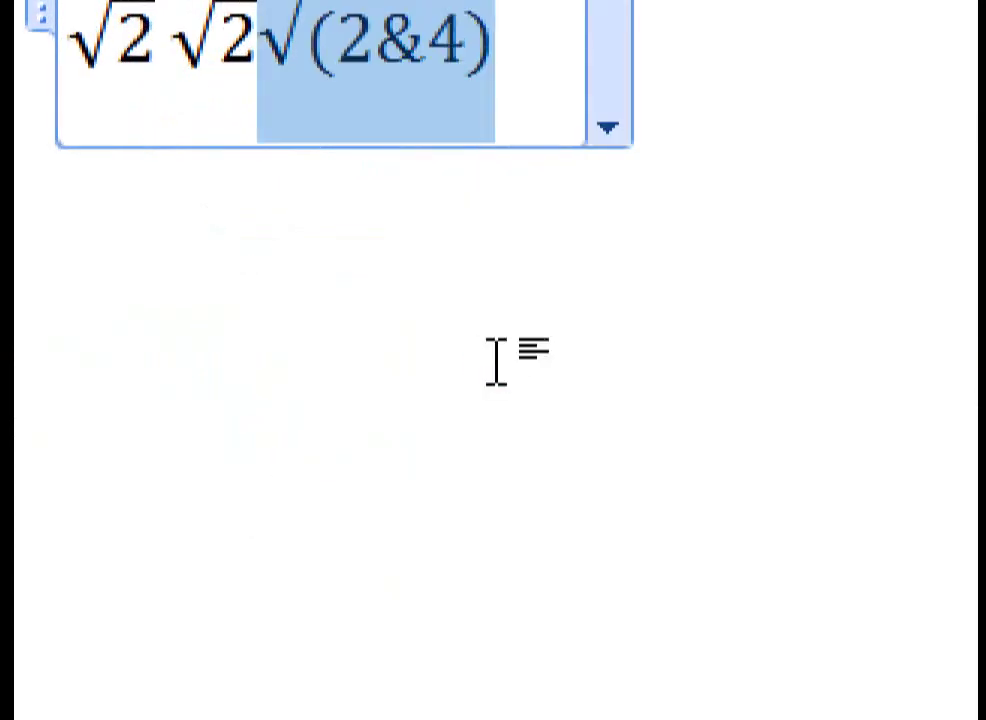
pyautogui.click(502, 365)
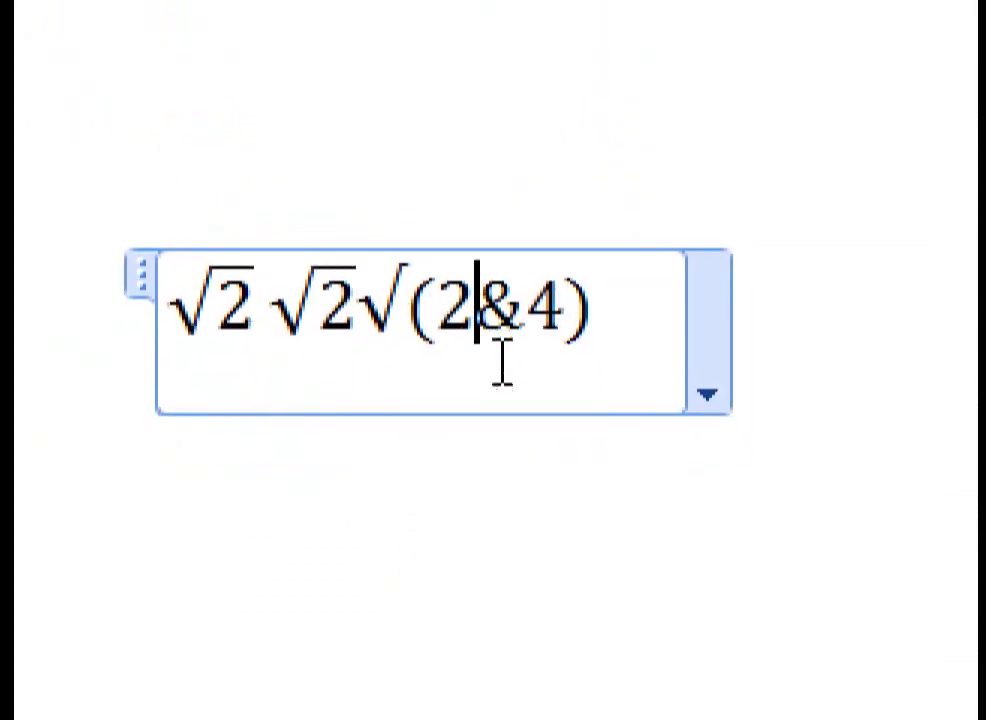
pyautogui.rightClick(440, 350)
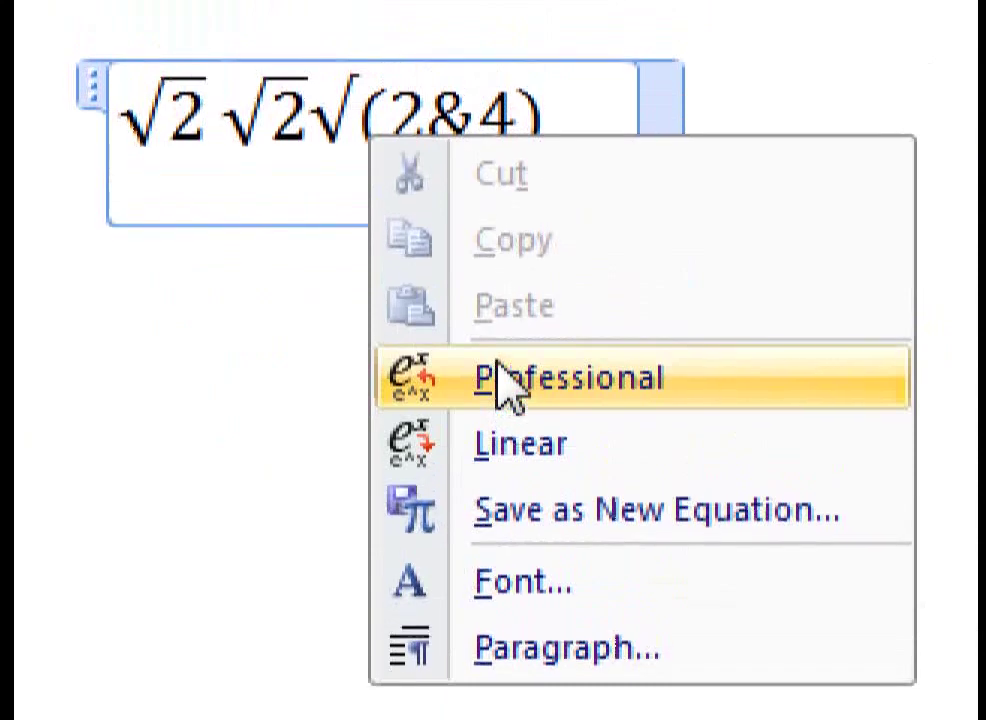
pyautogui.click(505, 385)
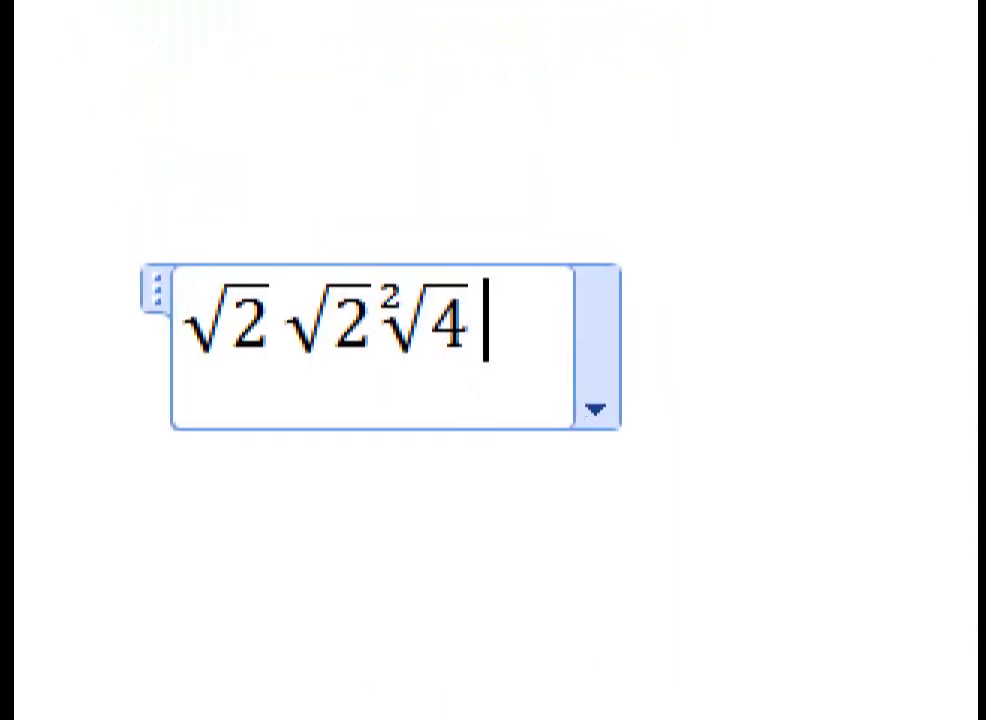
# Type \sqrt (2&3) to append the indexed root ²√3, then select it.
pyautogui.write('(')
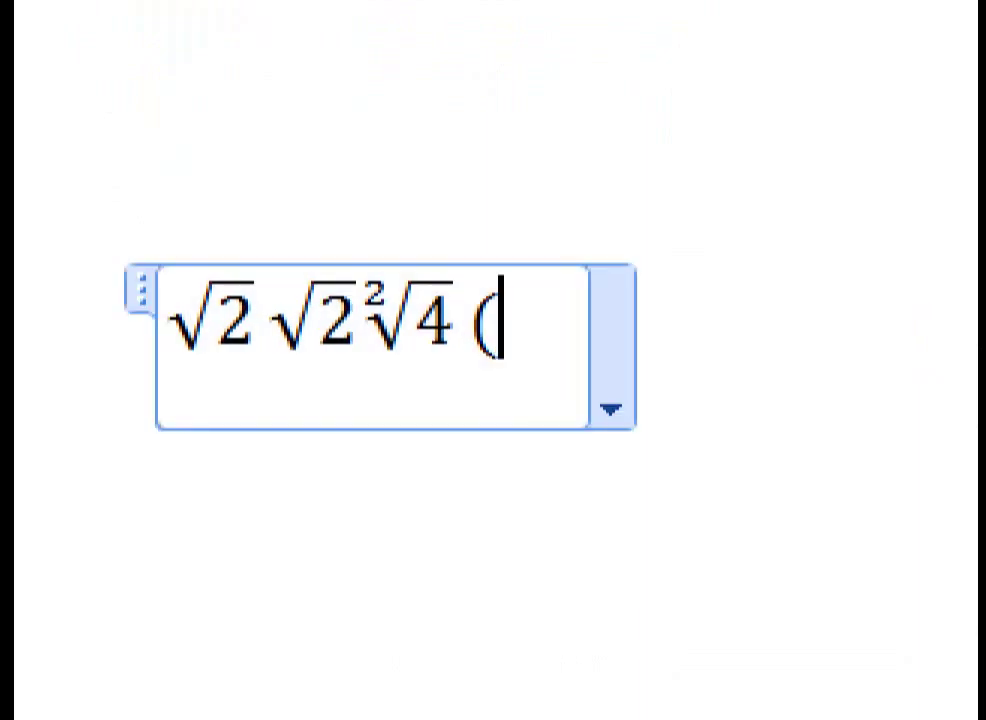
pyautogui.press('BackSpace')
pyautogui.write('\\s')
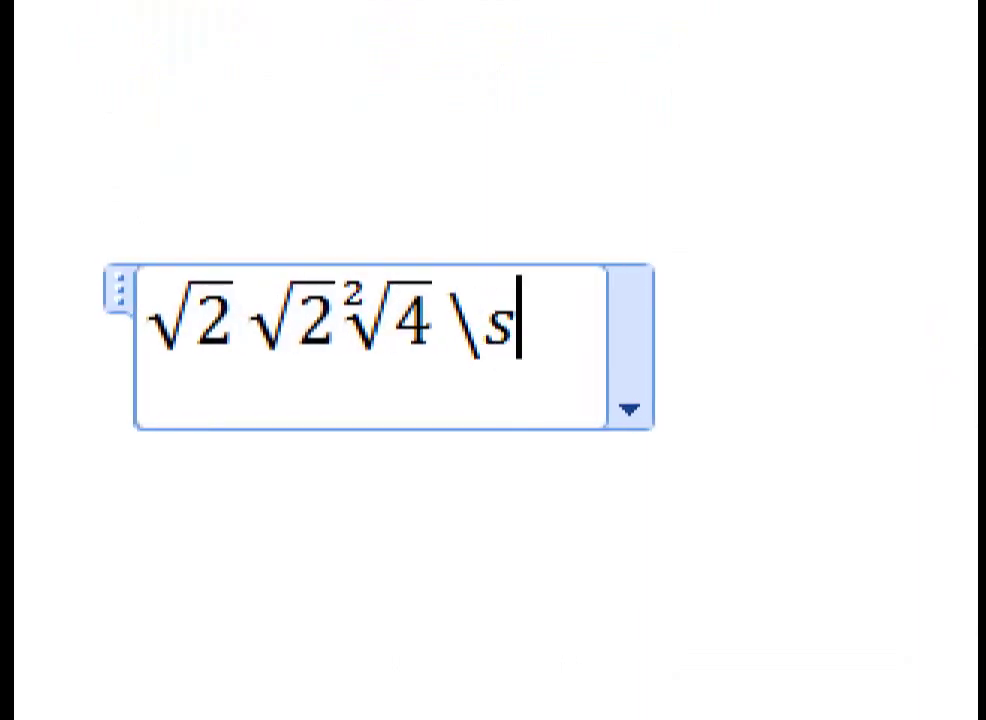
pyautogui.write('qrt ')
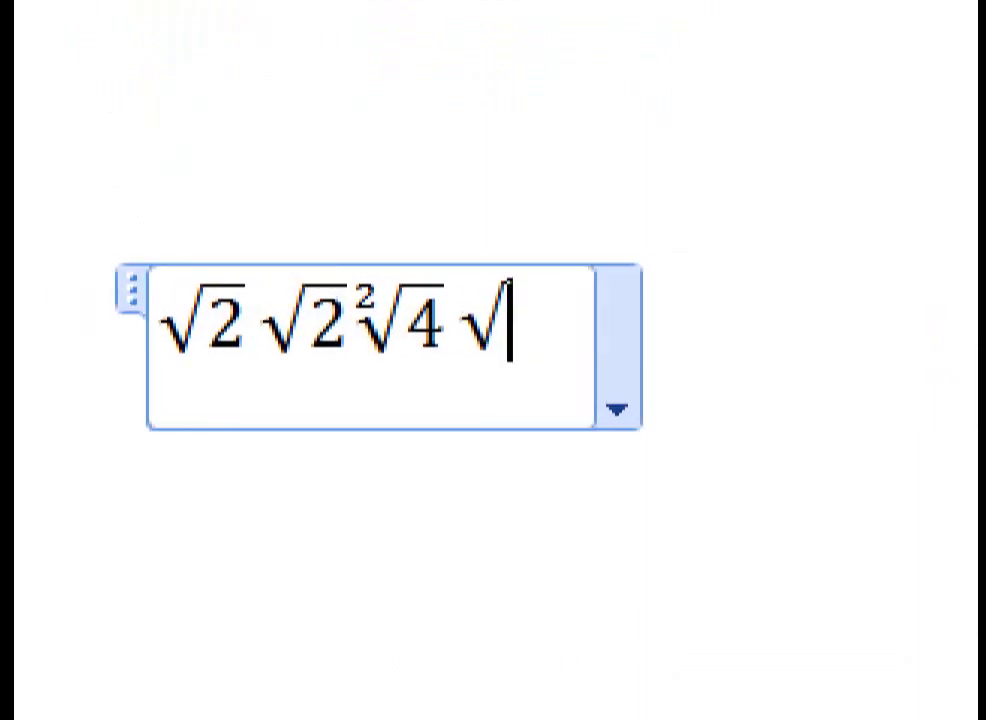
pyautogui.write('(2')
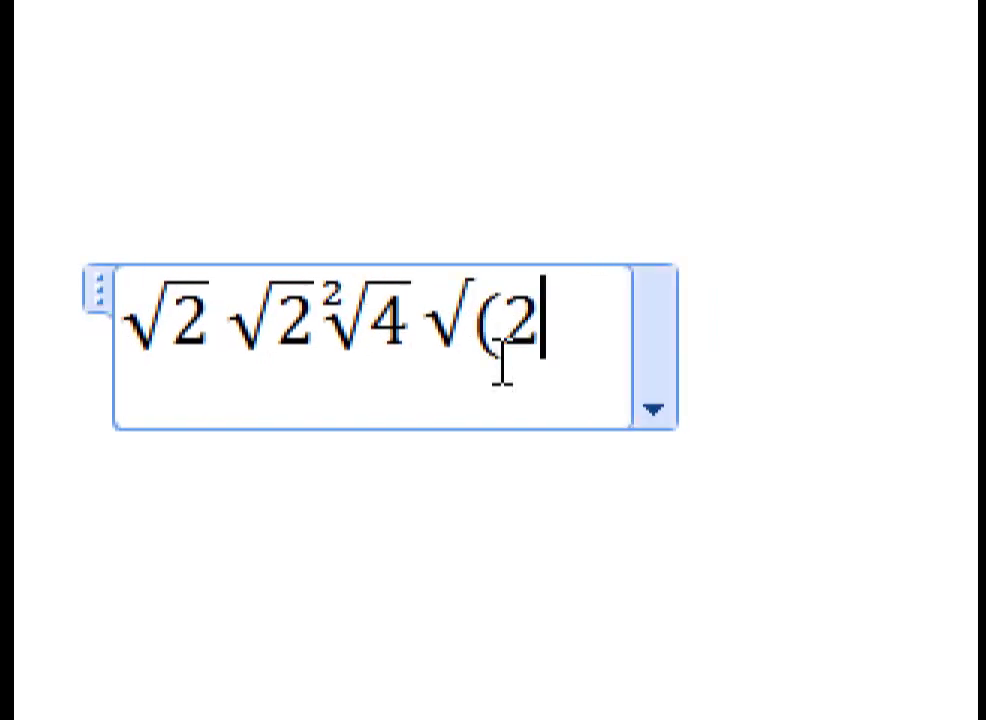
pyautogui.write('&')
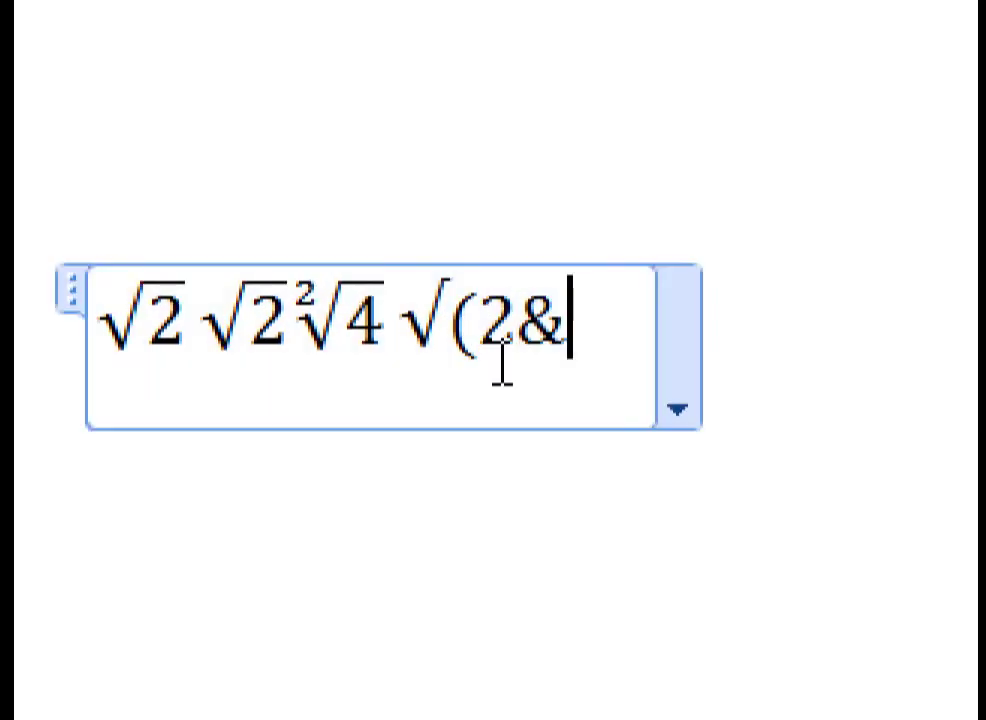
pyautogui.write('3)')
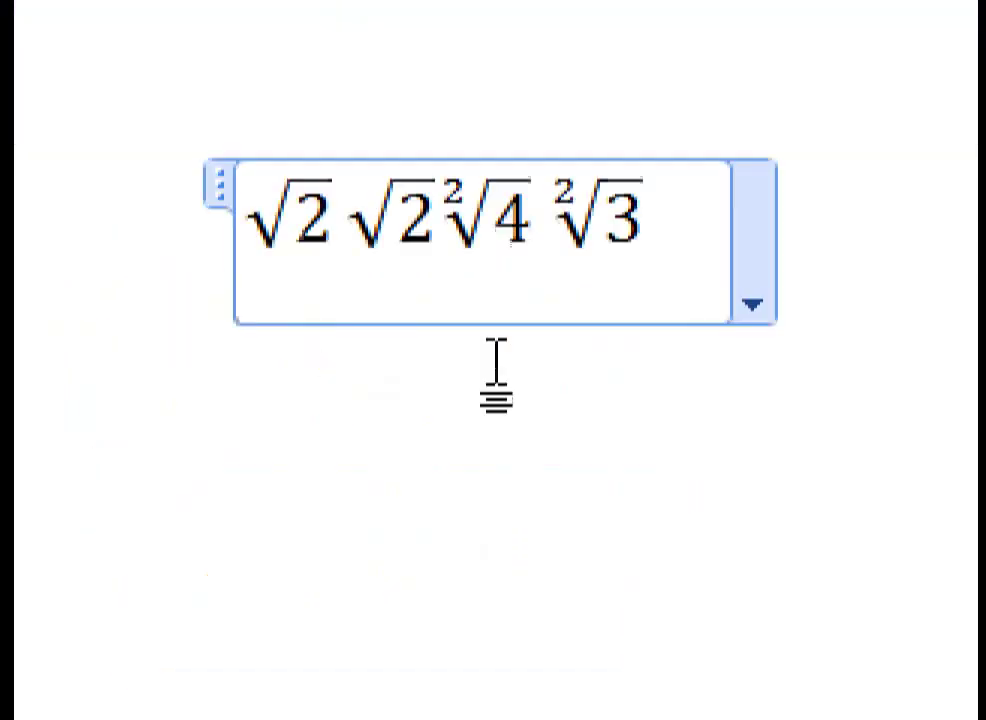
pyautogui.doubleClick(457, 356)
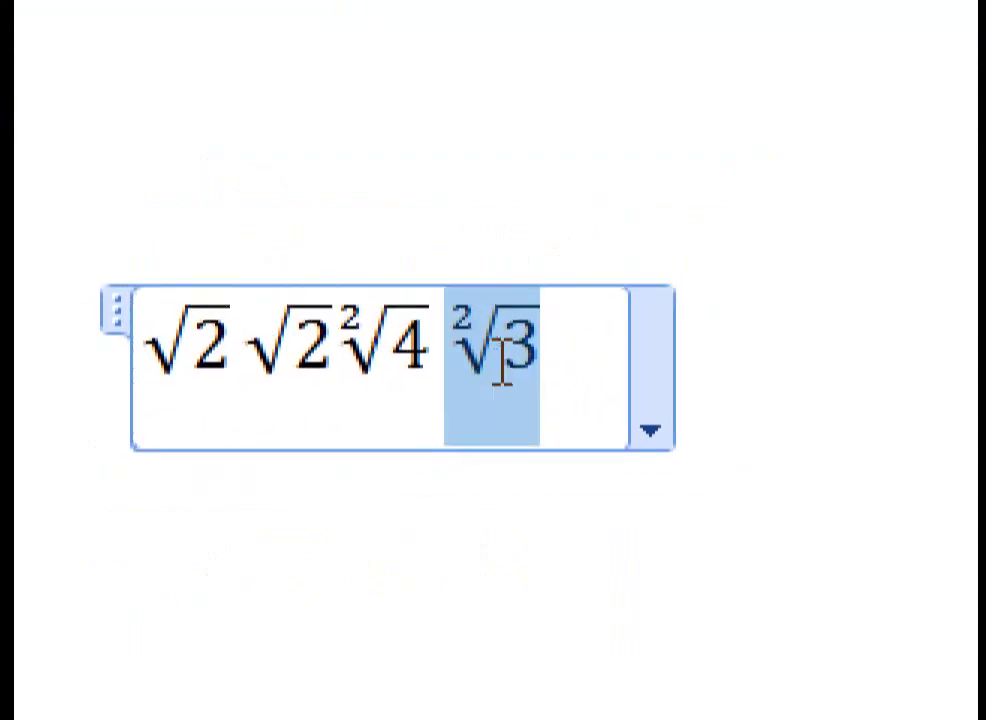
pyautogui.rightClick(505, 385)
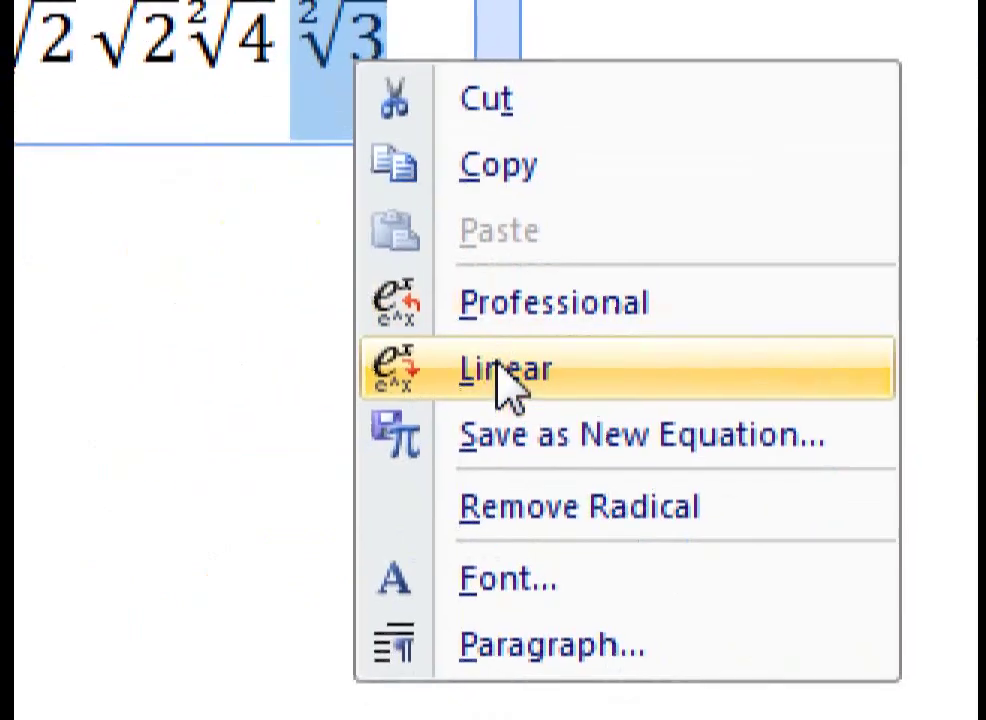
# Display ²√3 linearly as √(2&3), then convert it back to professional form.
pyautogui.click(505, 382)
pyautogui.click(502, 360)
pyautogui.click(502, 364)
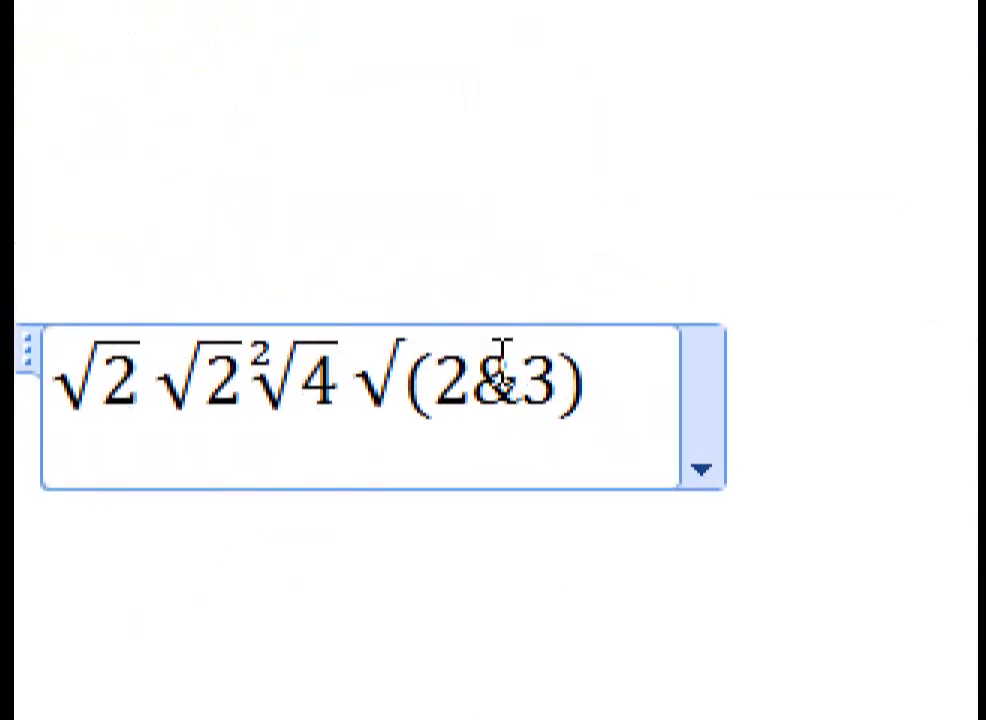
pyautogui.moveTo(502, 365); pyautogui.dragTo(745, 365)
pyautogui.rightClick(740, 370)
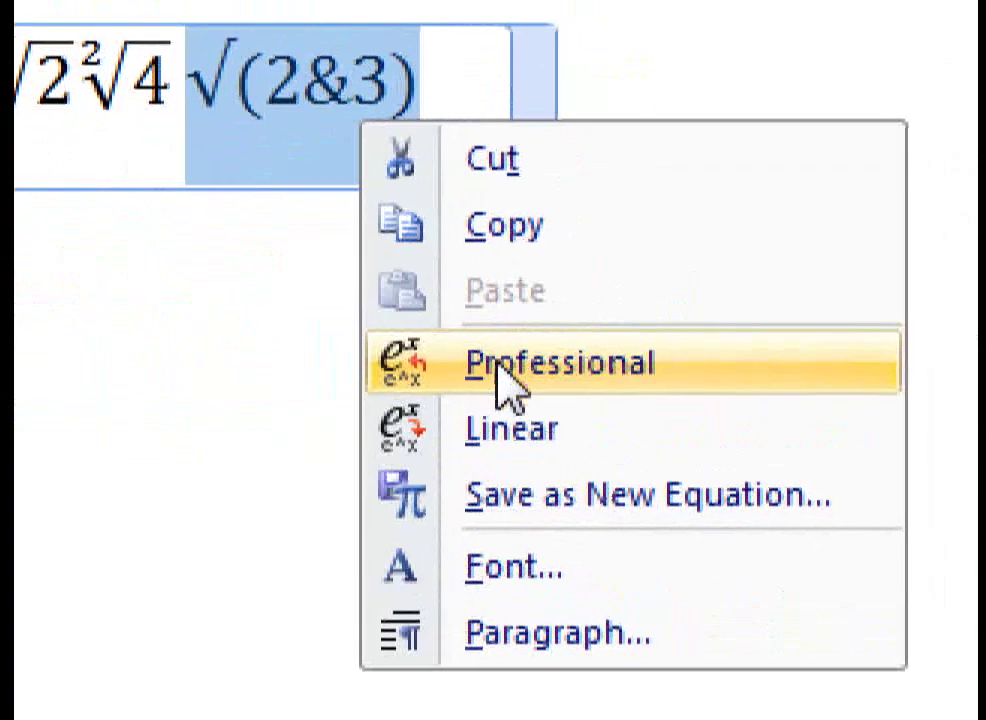
pyautogui.click(497, 366)
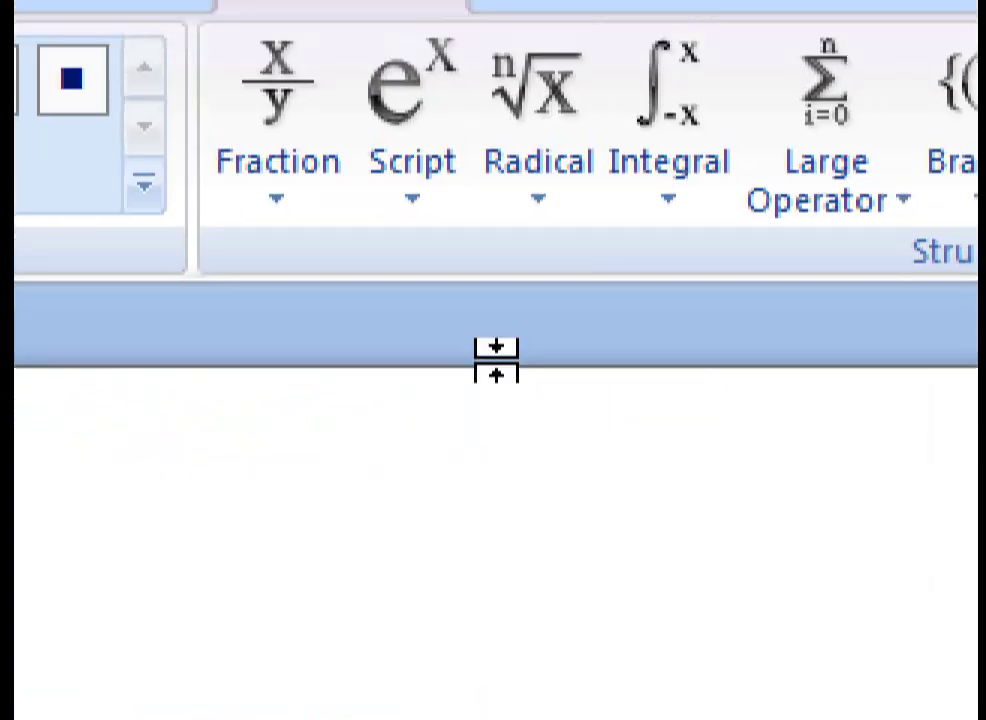
# Insert an integral with integrand (a+b)/4, then begin typing \int ^((a+b) for another.
pyautogui.click(503, 340)
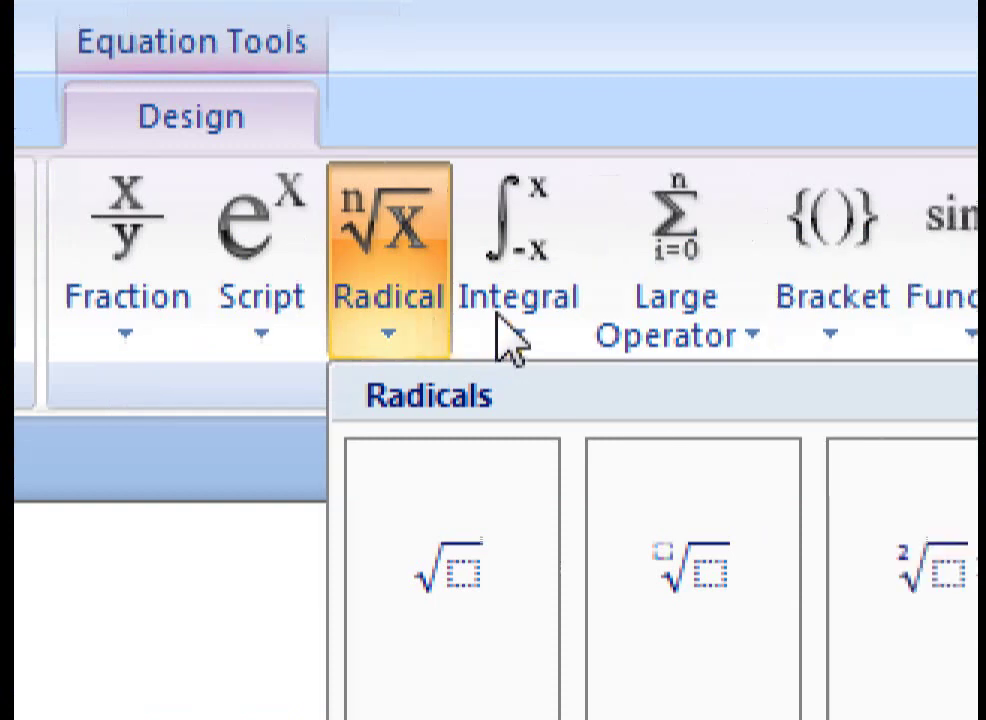
pyautogui.click(497, 305)
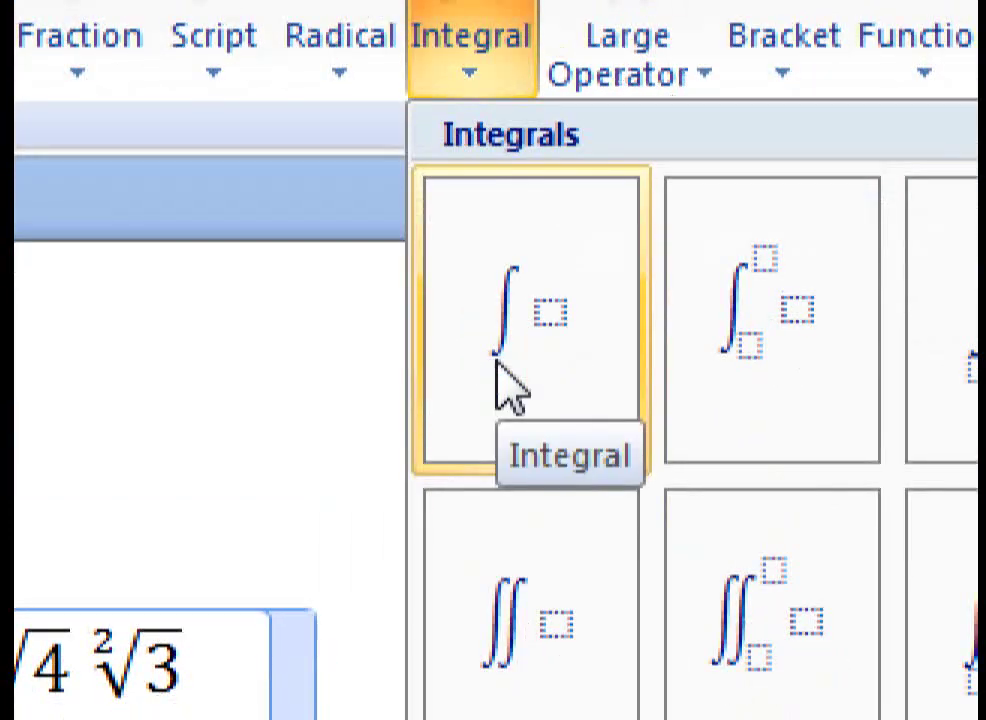
pyautogui.click(497, 361)
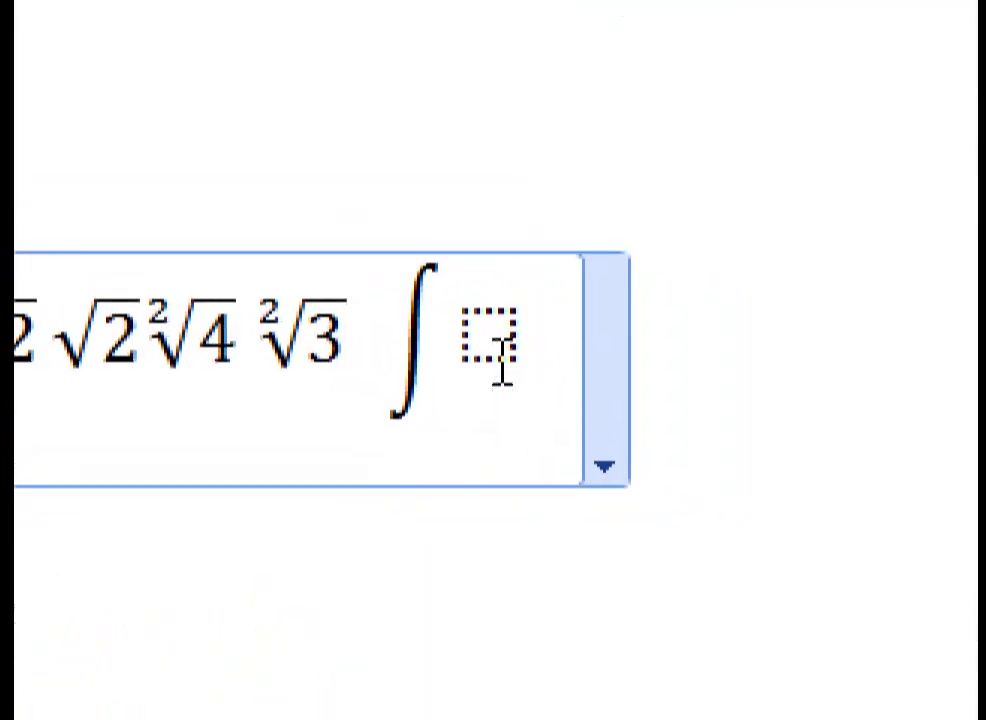
pyautogui.click(502, 366)
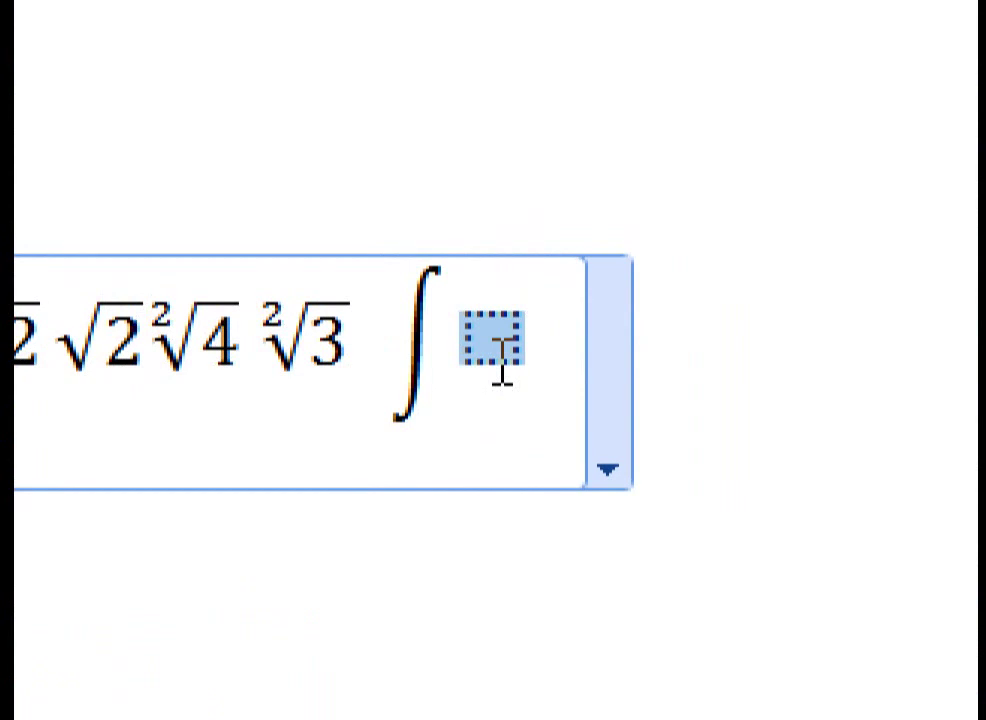
pyautogui.write('(a+')
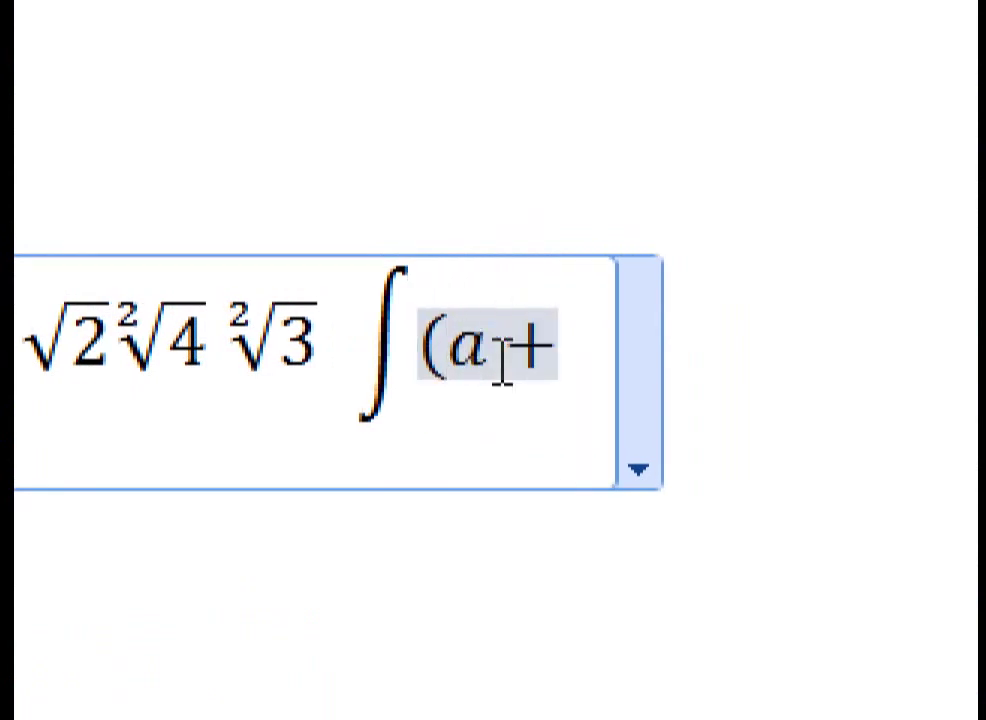
pyautogui.write('b)')
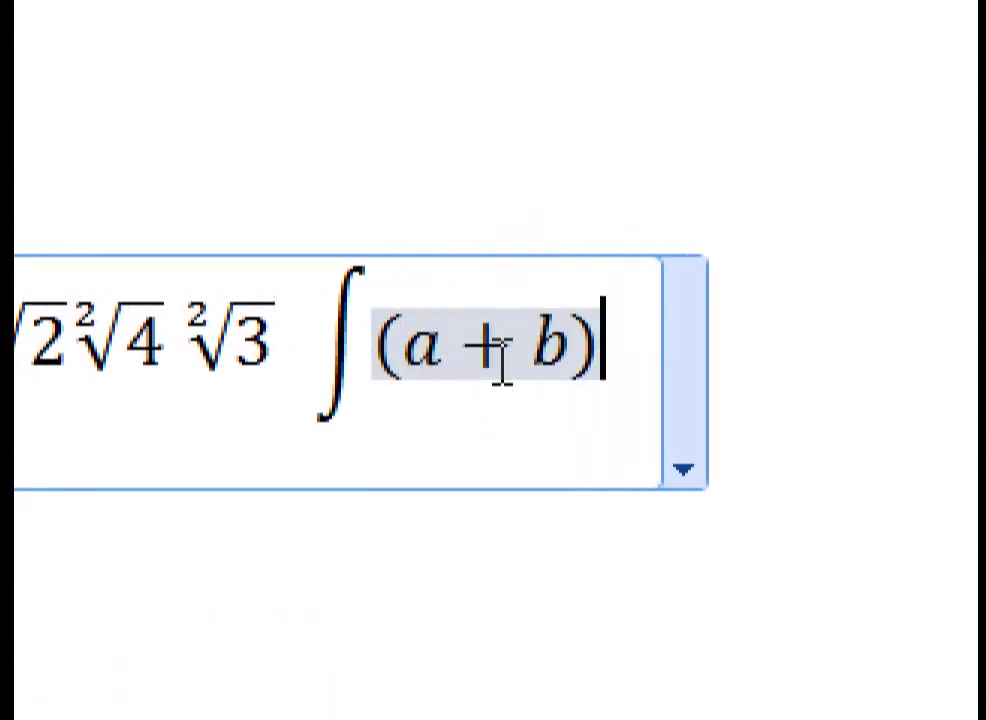
pyautogui.write('/4')
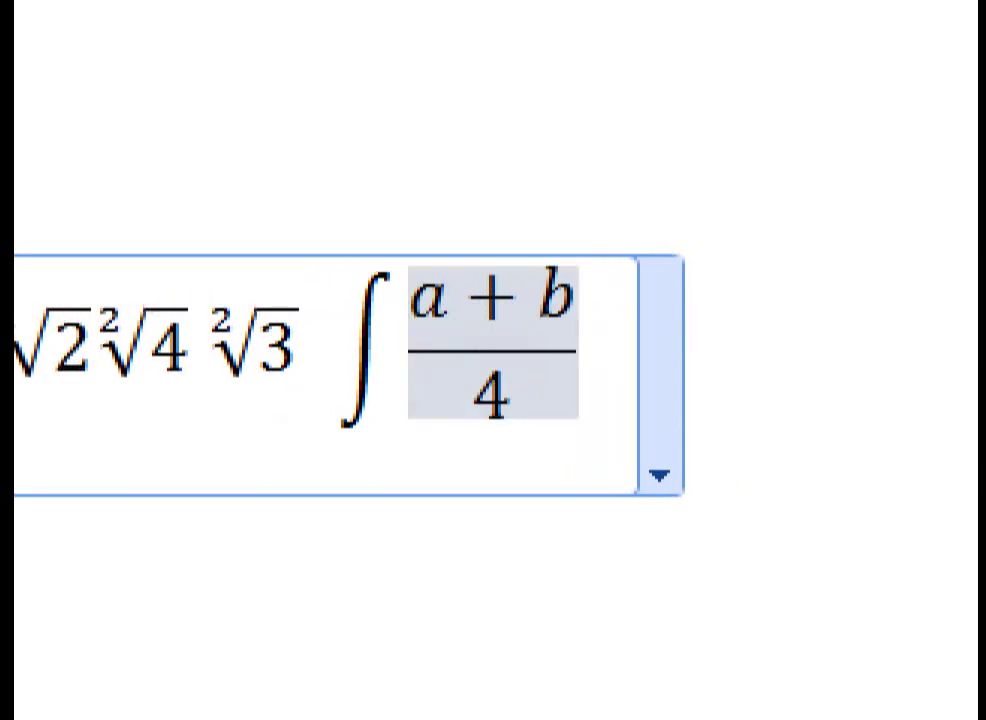
pyautogui.click(501, 365)
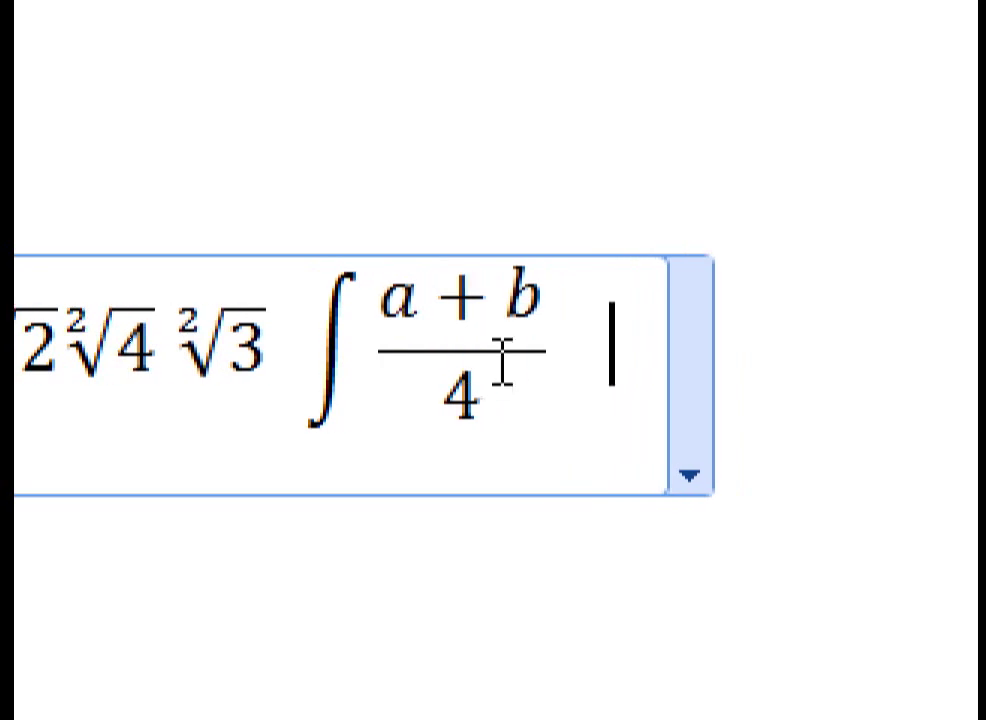
pyautogui.write('\\')
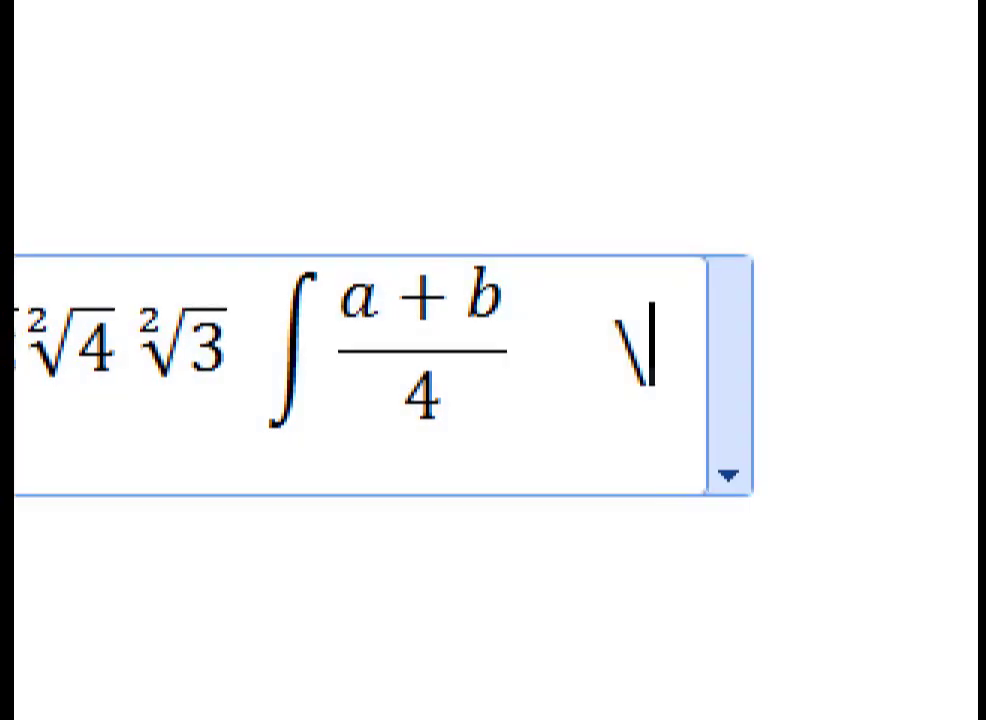
pyautogui.write('int ')
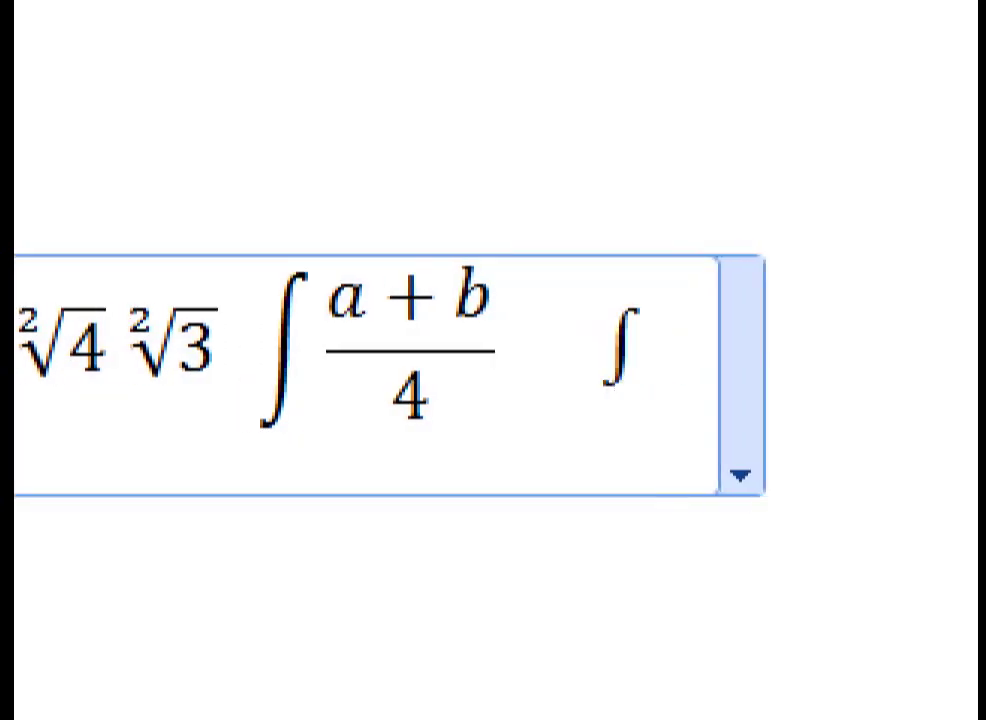
pyautogui.write('^((')
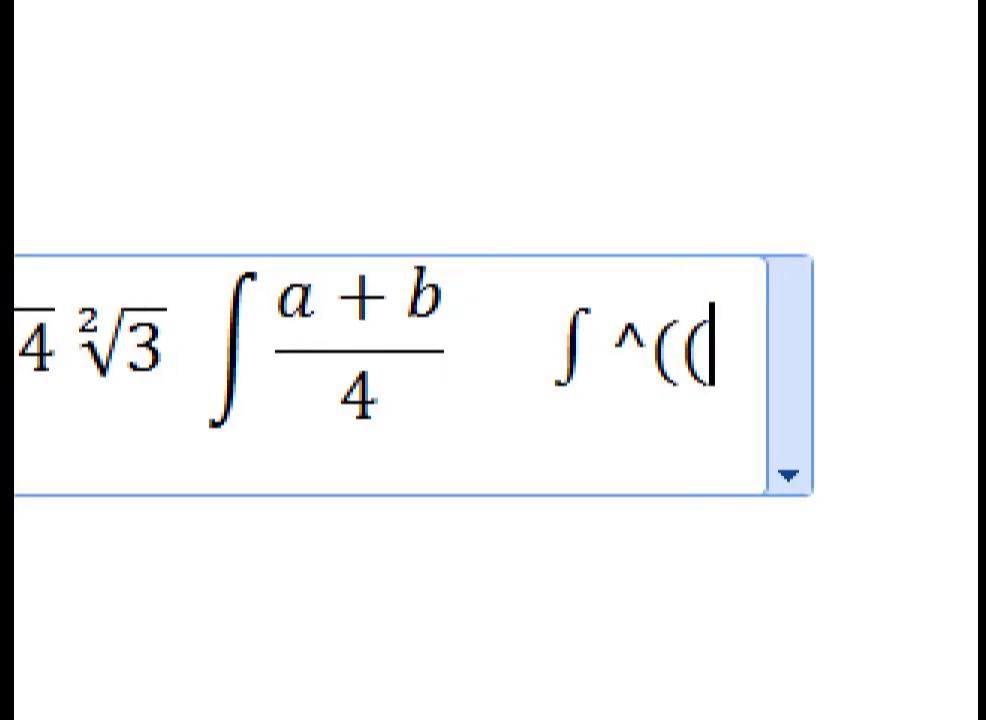
pyautogui.write('a+b')
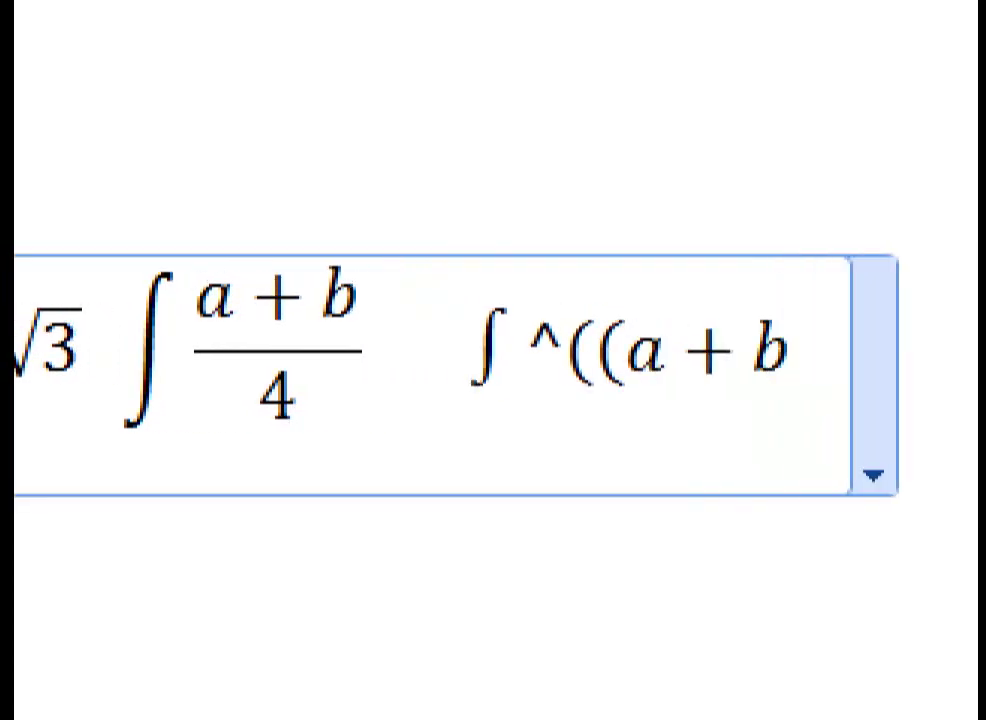
pyautogui.write(')_')
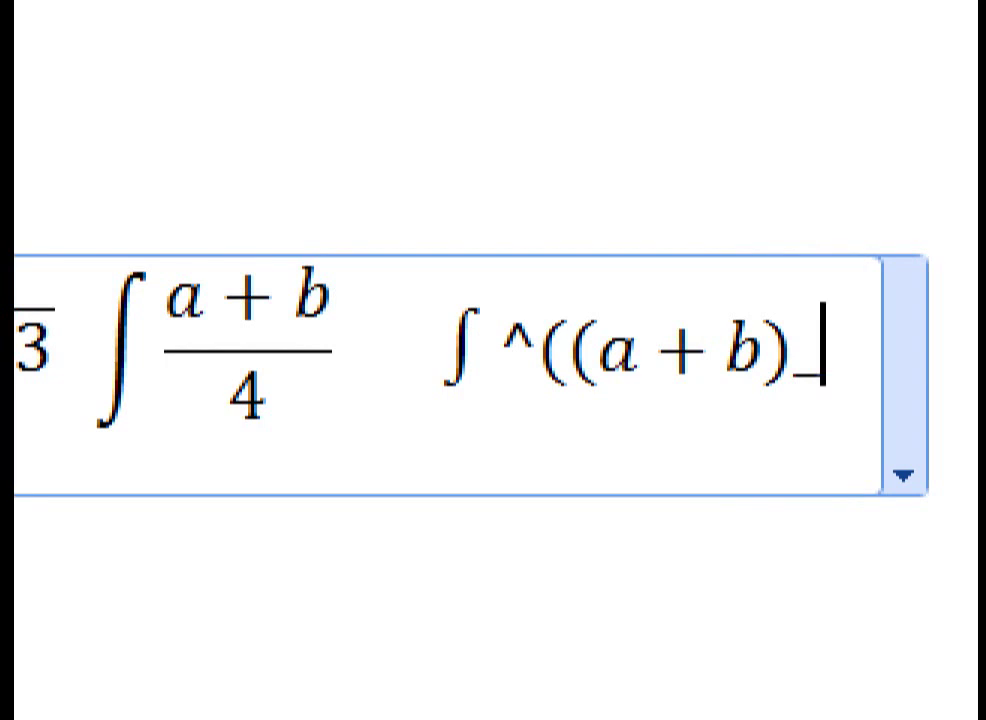
# Complete the (a+b)/4 upper limit, undo it, and backspace to a bare second integral.
pyautogui.press('BackSpace')
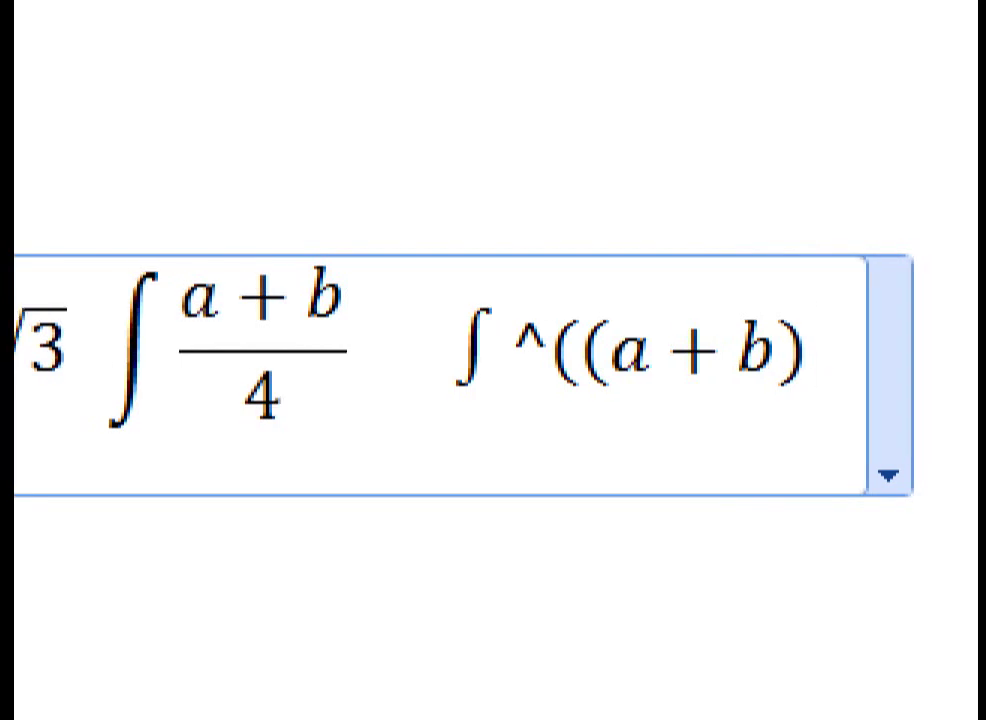
pyautogui.write('/')
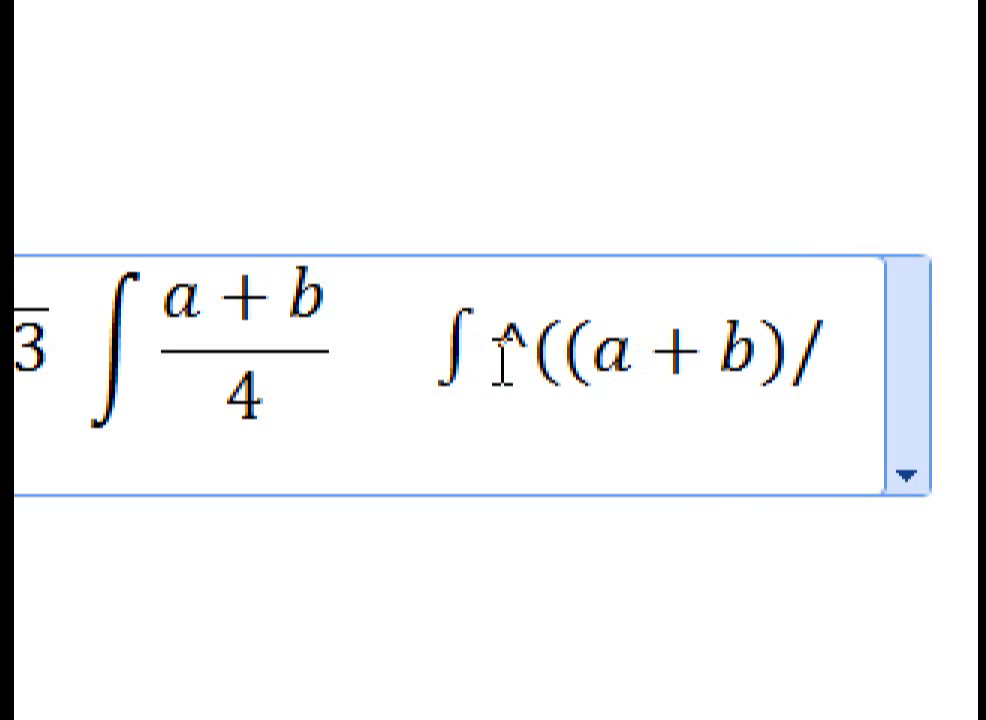
pyautogui.write('4')
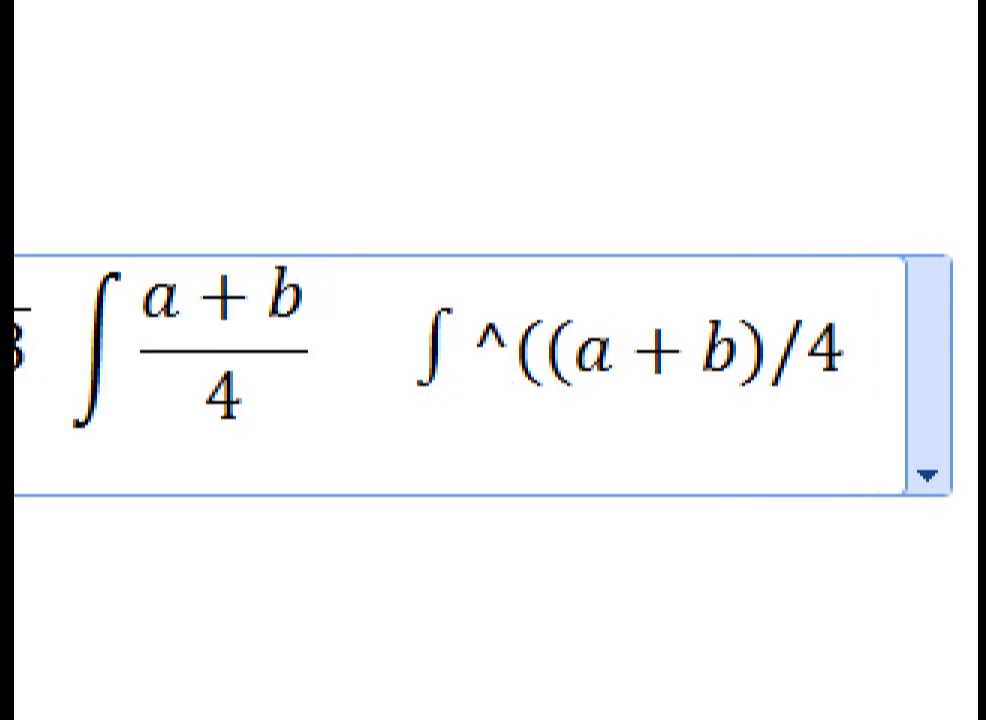
pyautogui.write(')')
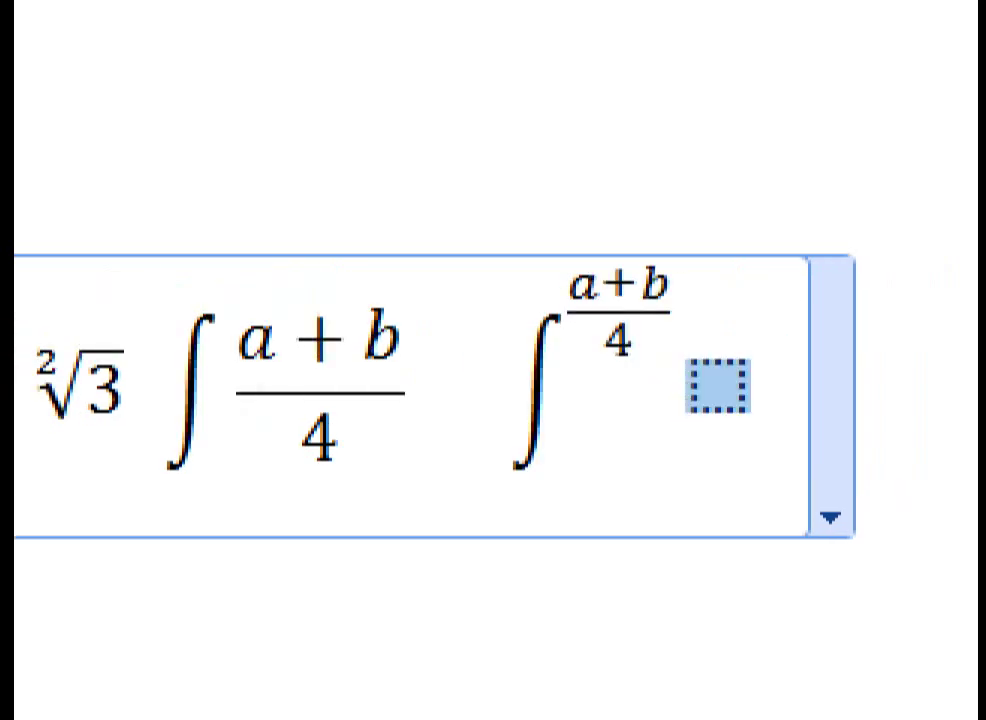
pyautogui.hotkey('ctrl', 'z')
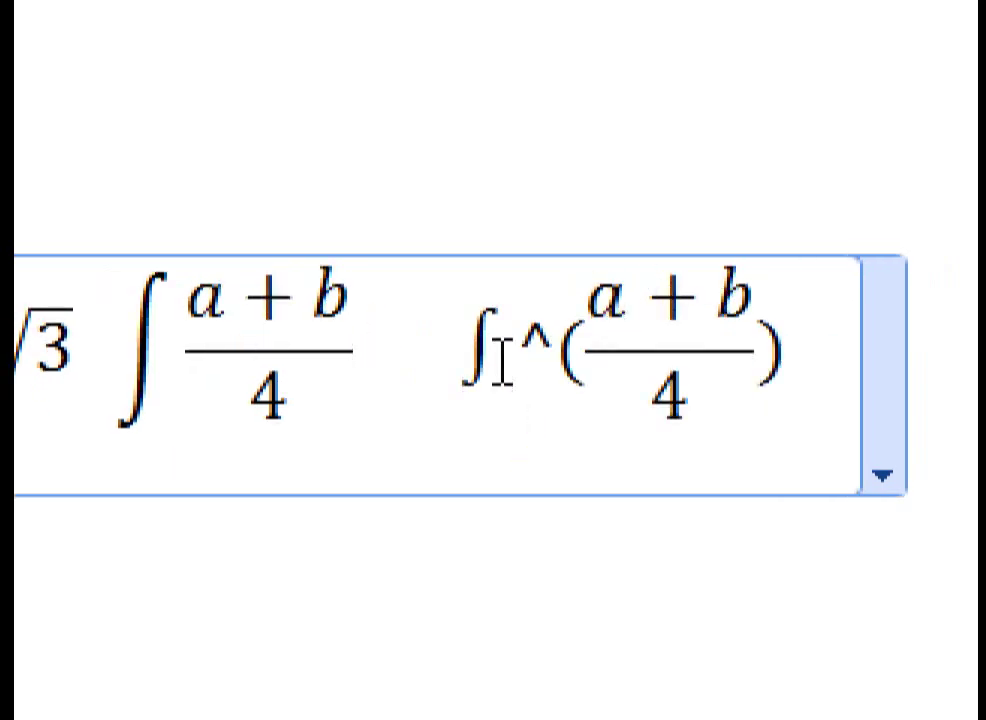
pyautogui.press('BackSpace')
pyautogui.press('BackSpace')
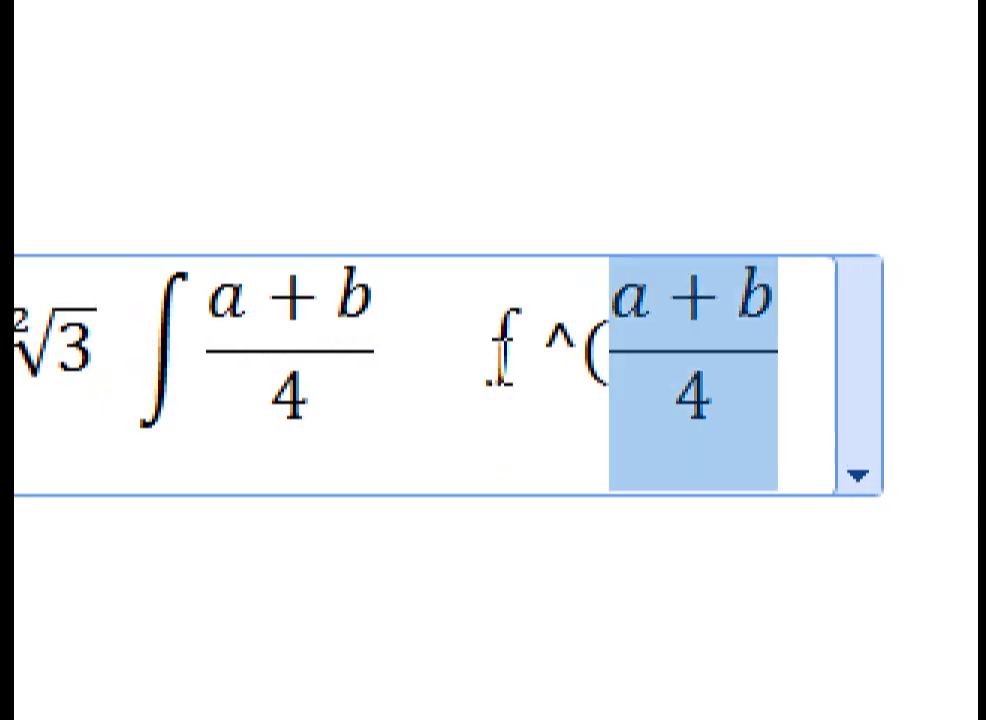
pyautogui.press('BackSpace')
pyautogui.press('BackSpace')
pyautogui.press('BackSpace')
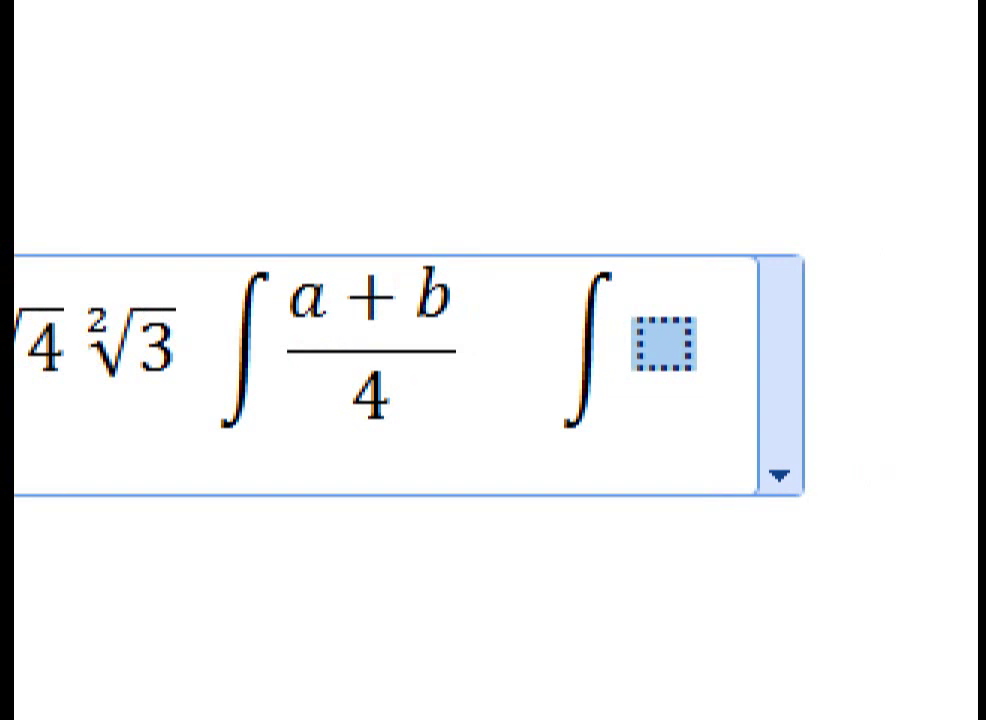
# Fill the second integral with (a+b)/4 and build it up into a stacked fraction.
pyautogui.write('(')
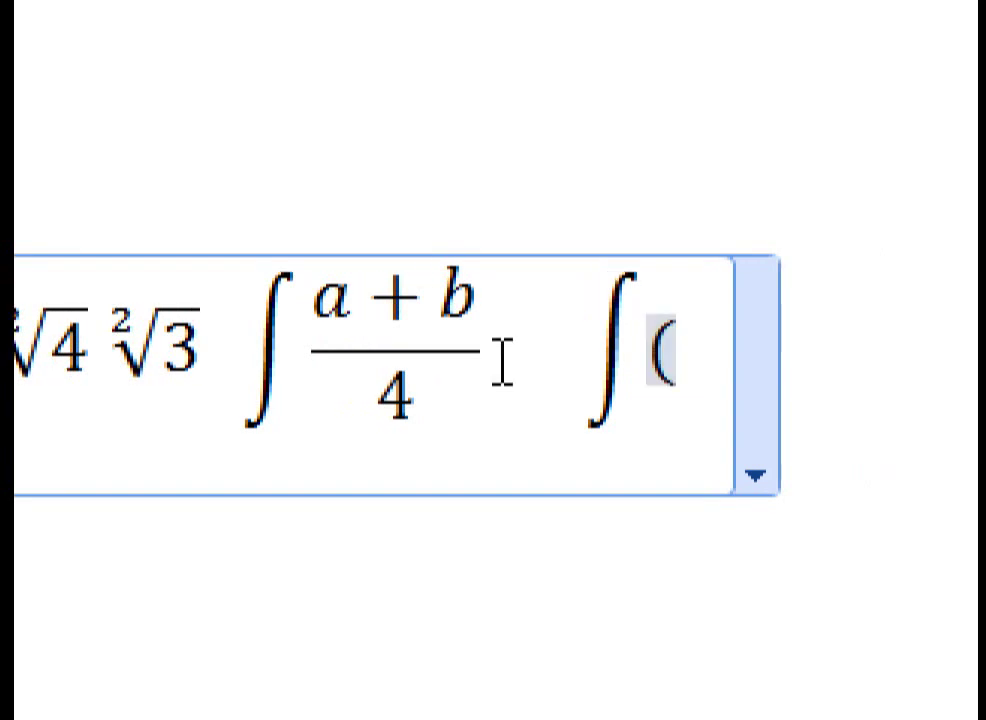
pyautogui.write('a+')
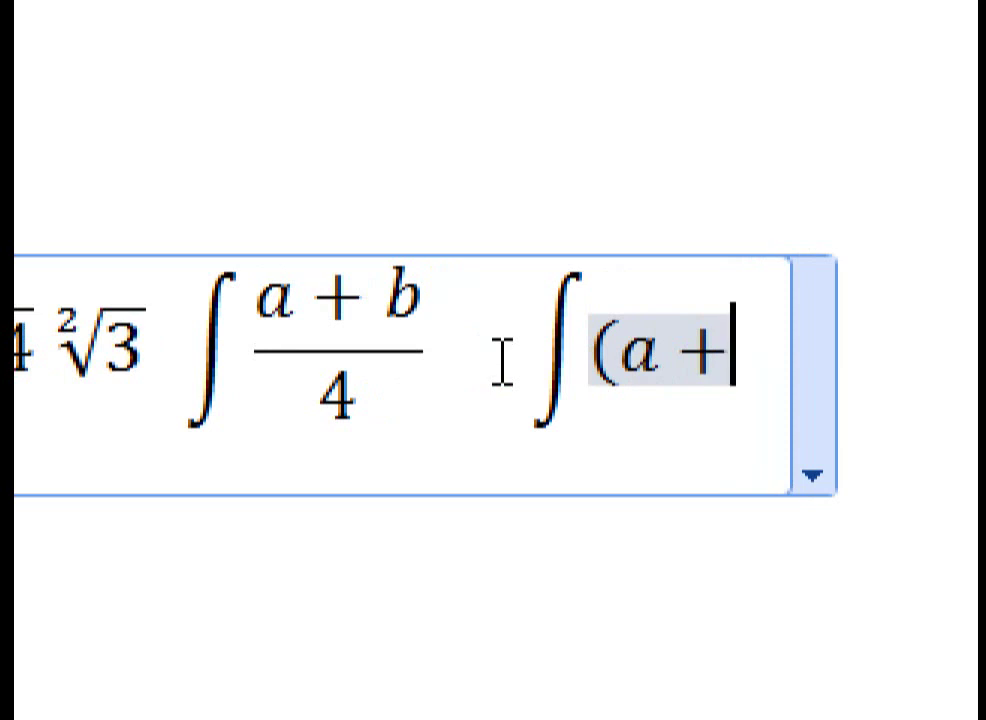
pyautogui.write('b)')
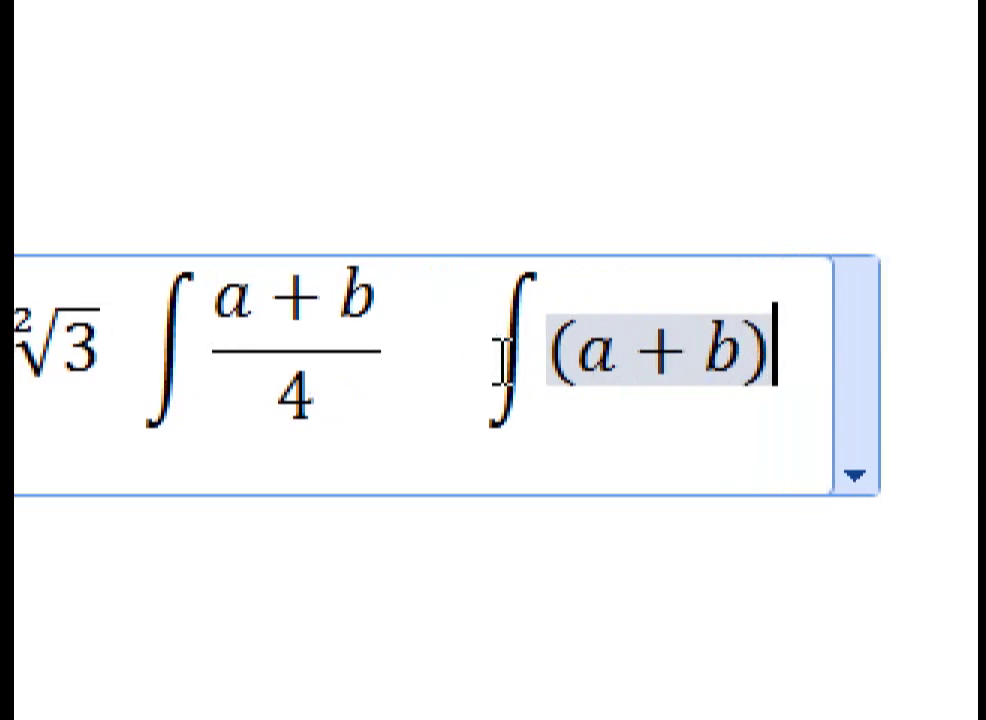
pyautogui.write('/4')
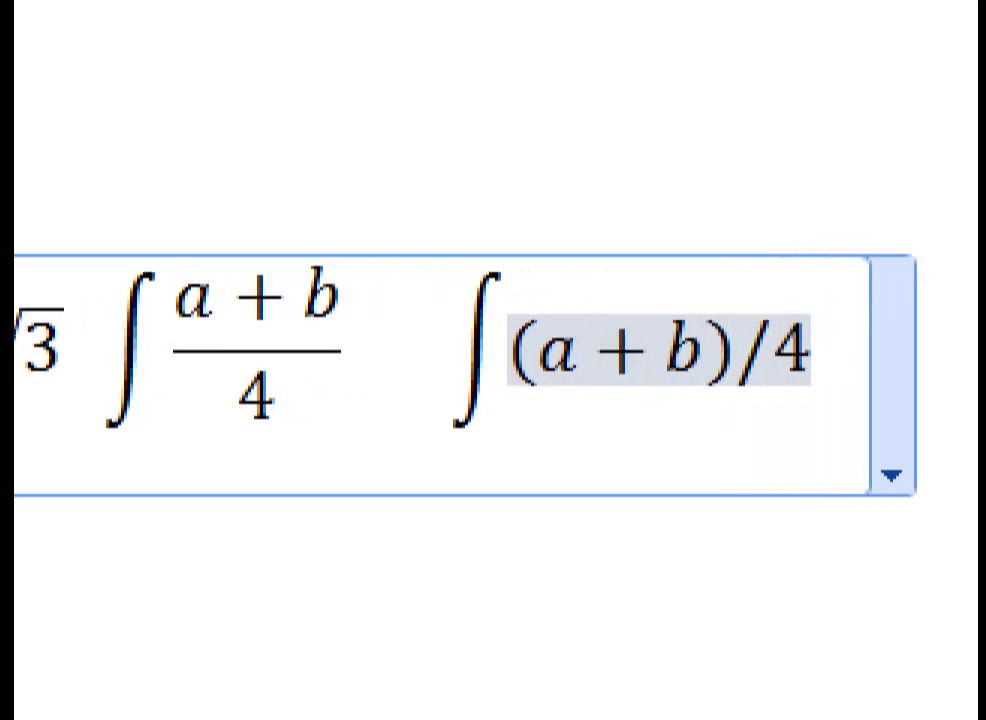
pyautogui.press('space')
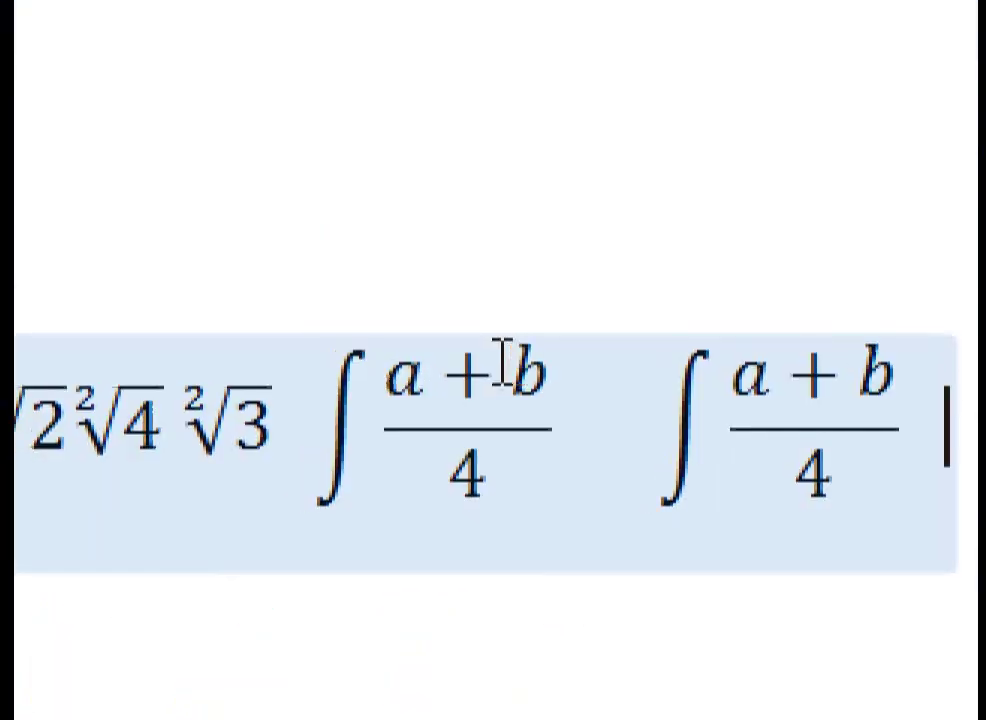
# Deselect the finished equation and minimize the Word window to the desktop.
pyautogui.click(501, 360)
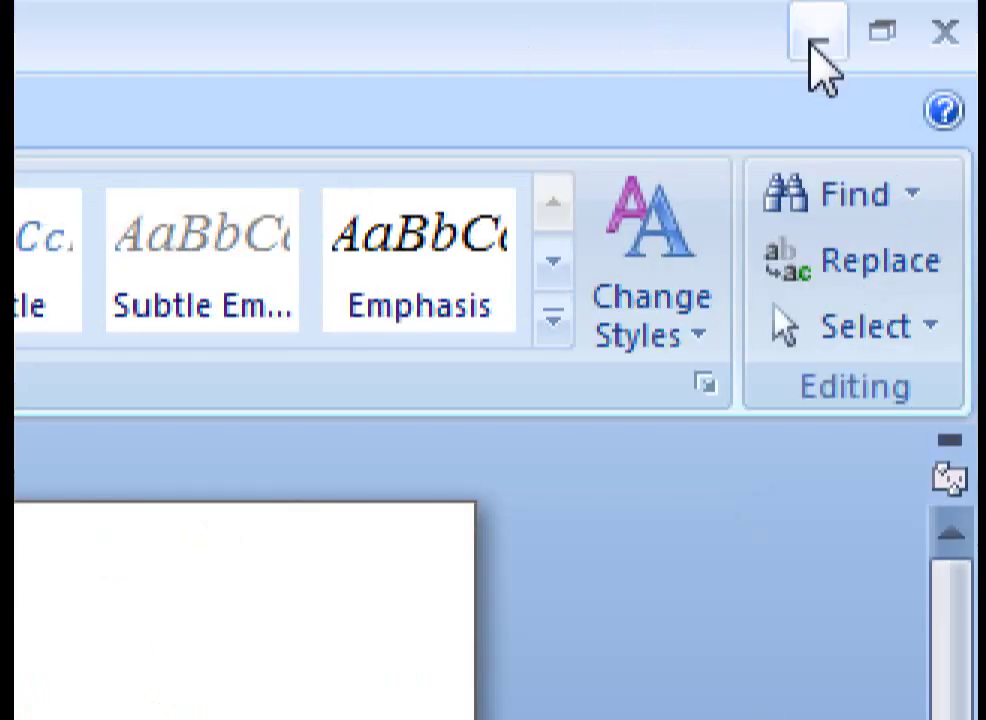
pyautogui.click(812, 38)
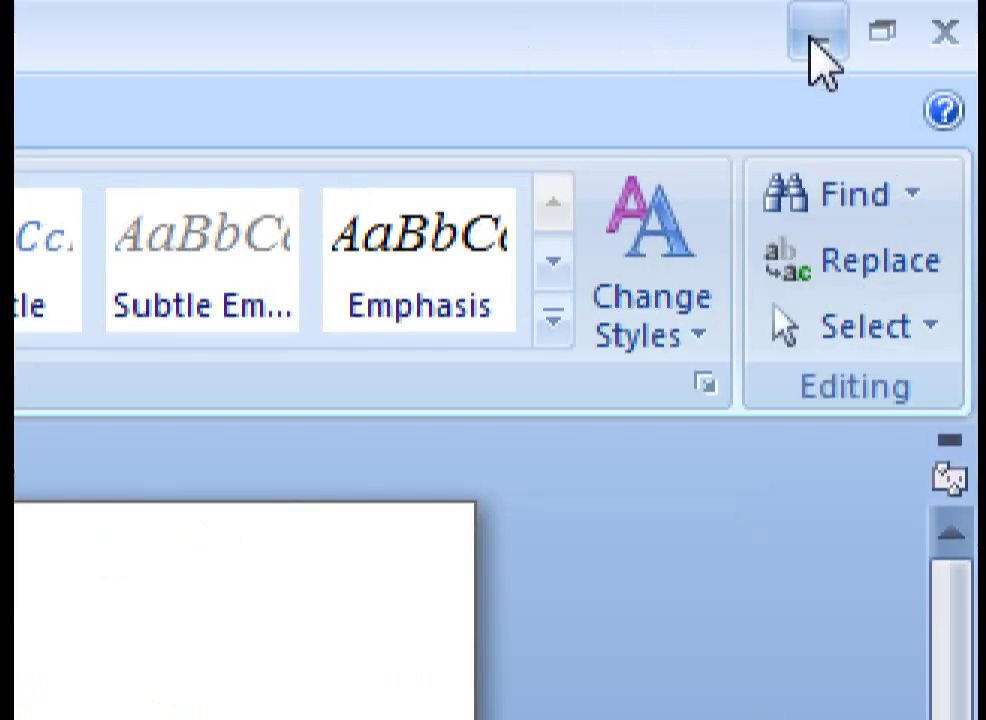